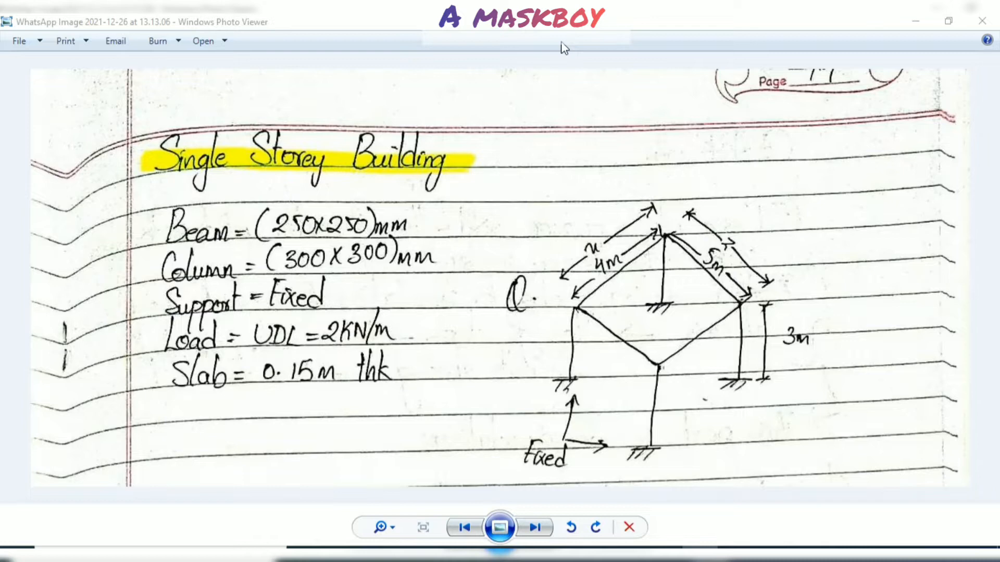
- Switch to STAAD.Pro and create a new Space model named msb with meter and kilonewton units
key(alt+Tab)
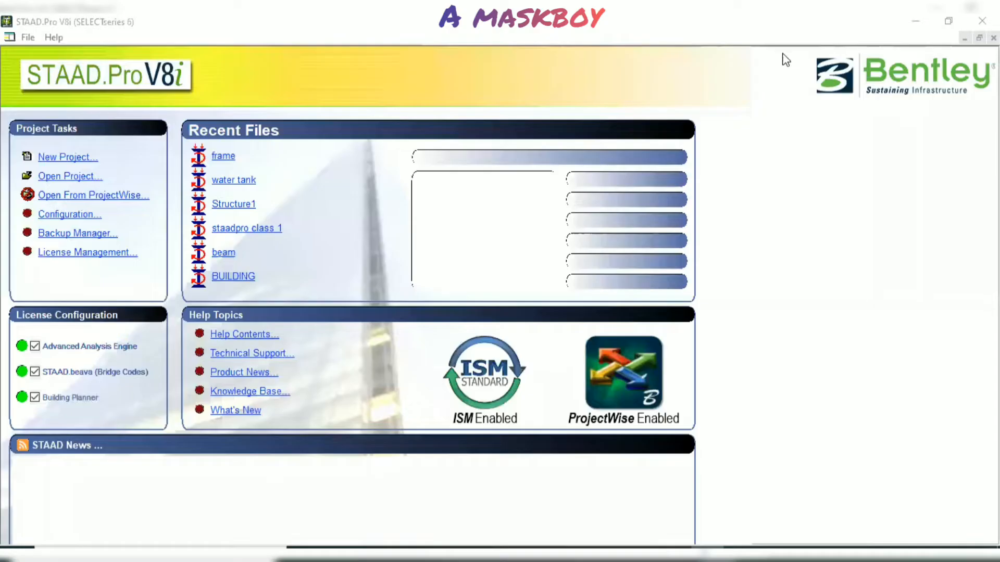
click(65, 157)
click(348, 172)
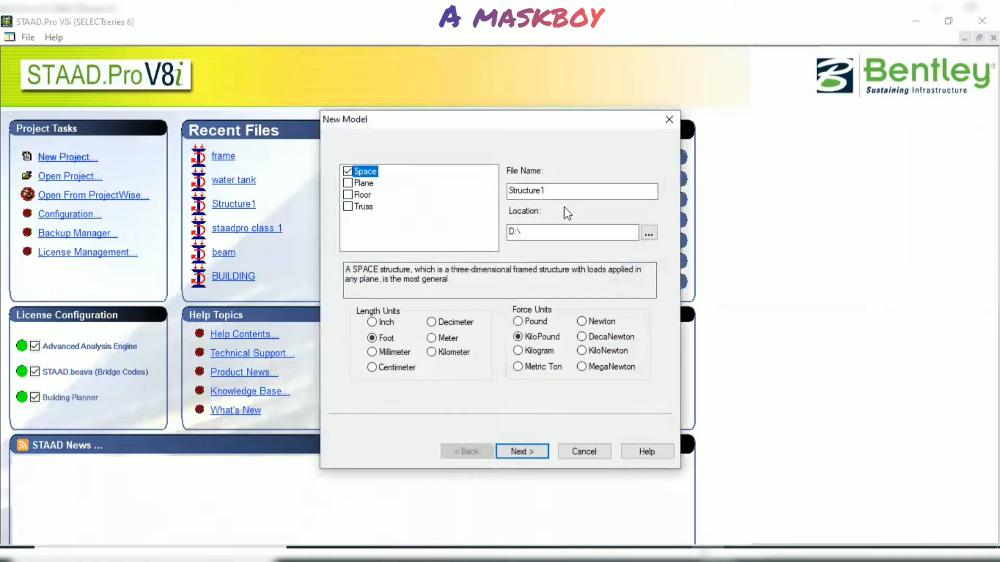
key(Tab)
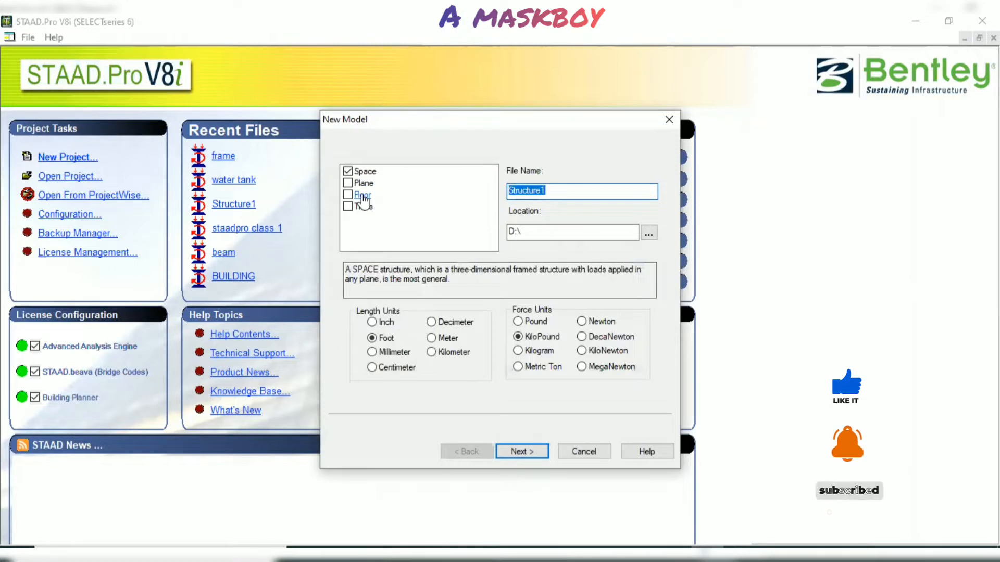
text(msb)
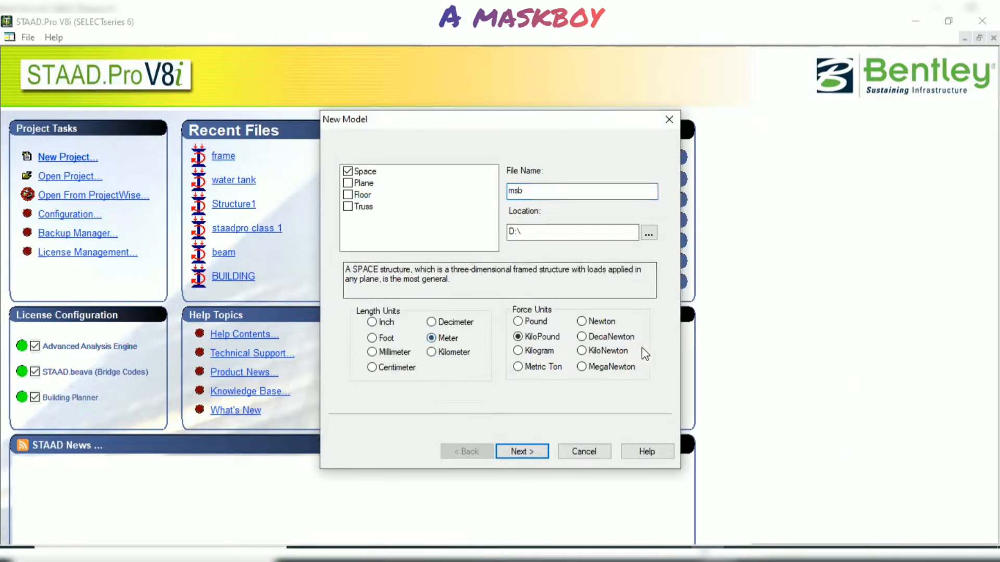
click(521, 452)
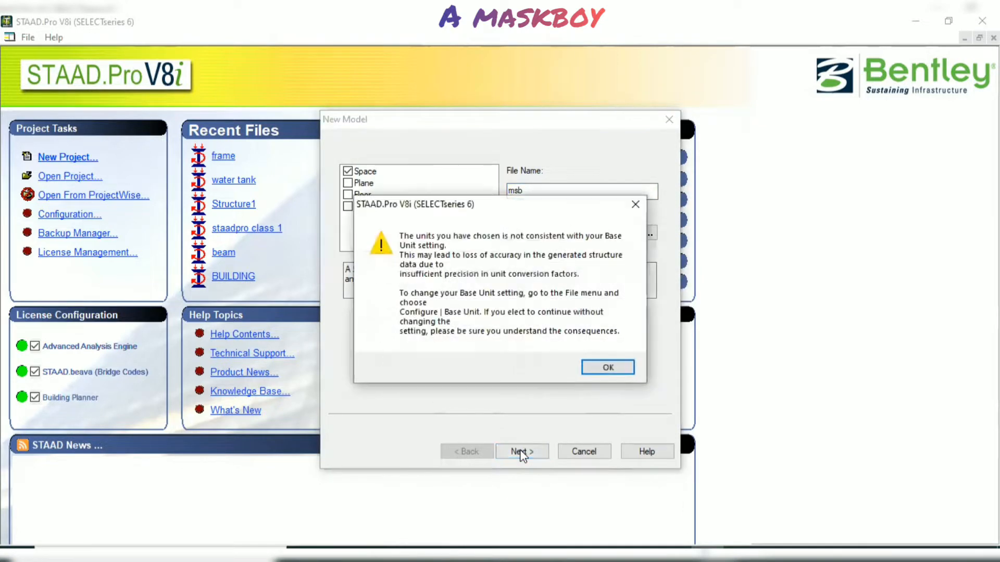
click(627, 367)
click(505, 451)
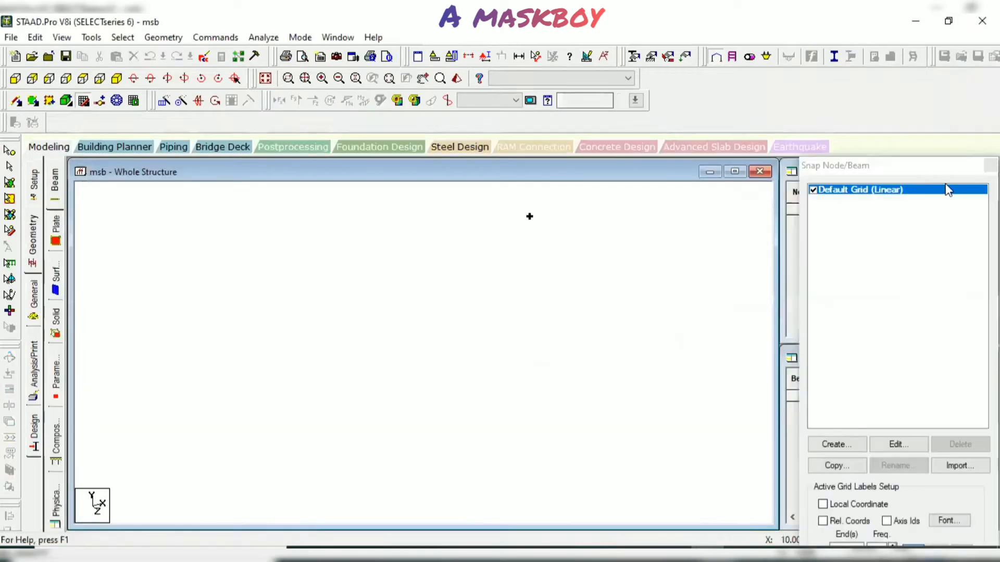
- Dismiss the snap grid setup and add the first node at coordinates 0, 0, 0
click(991, 166)
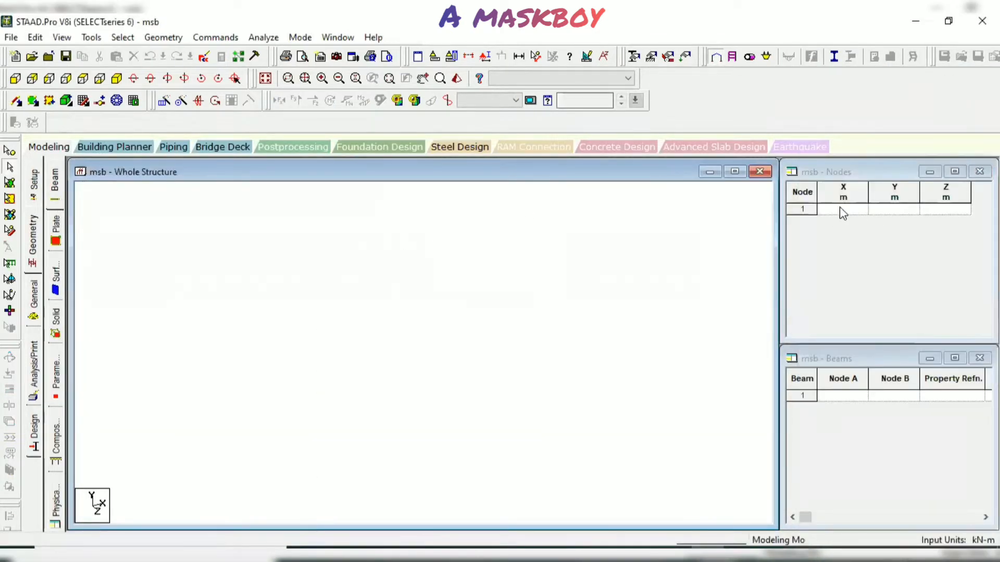
click(839, 208)
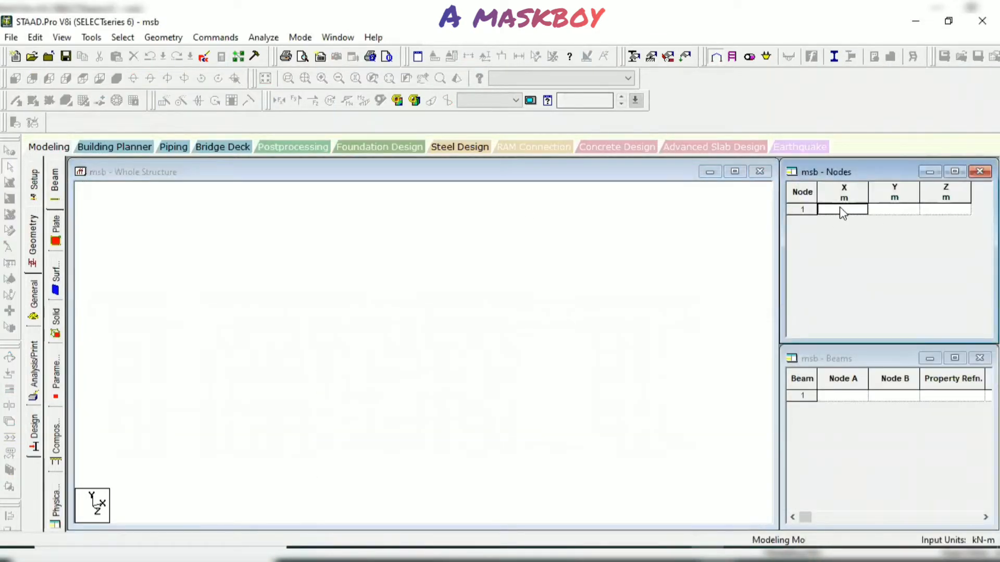
text(0)
key(Tab)
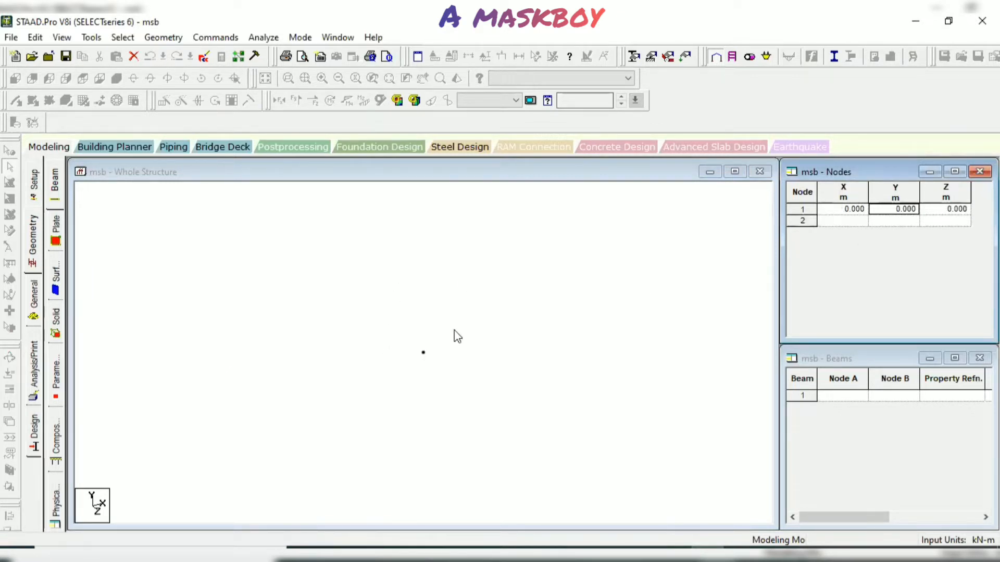
click(501, 321)
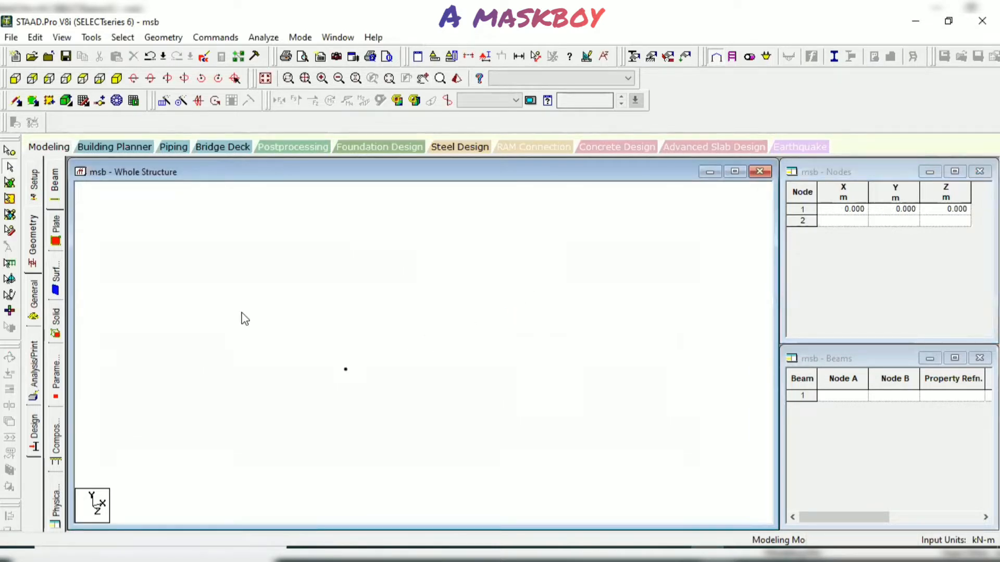
- Repeat the origin node along X in 5 linked steps of 5 m to form a line of beams
click(9, 151)
drag(243, 303, 464, 409)
click(164, 100)
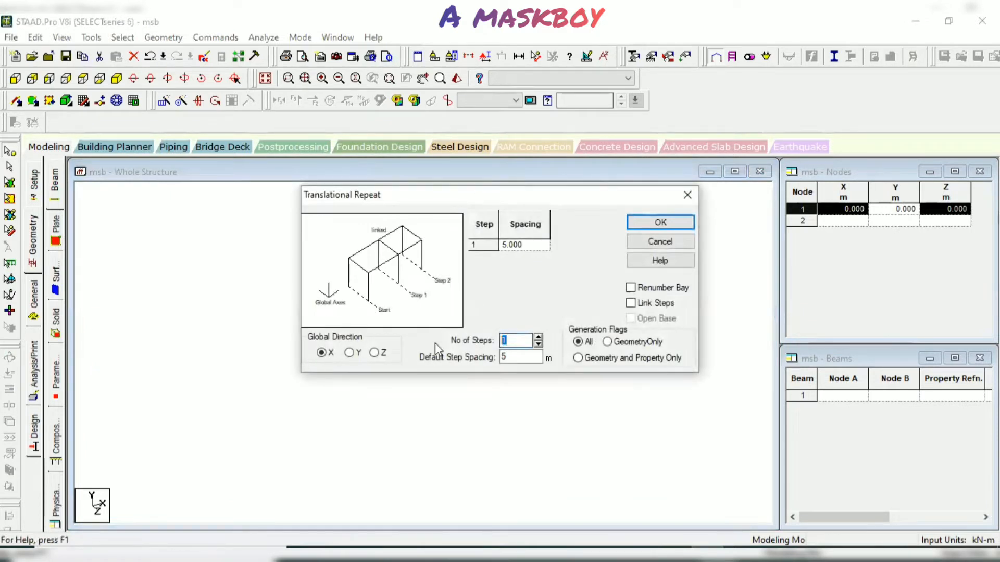
text(5)
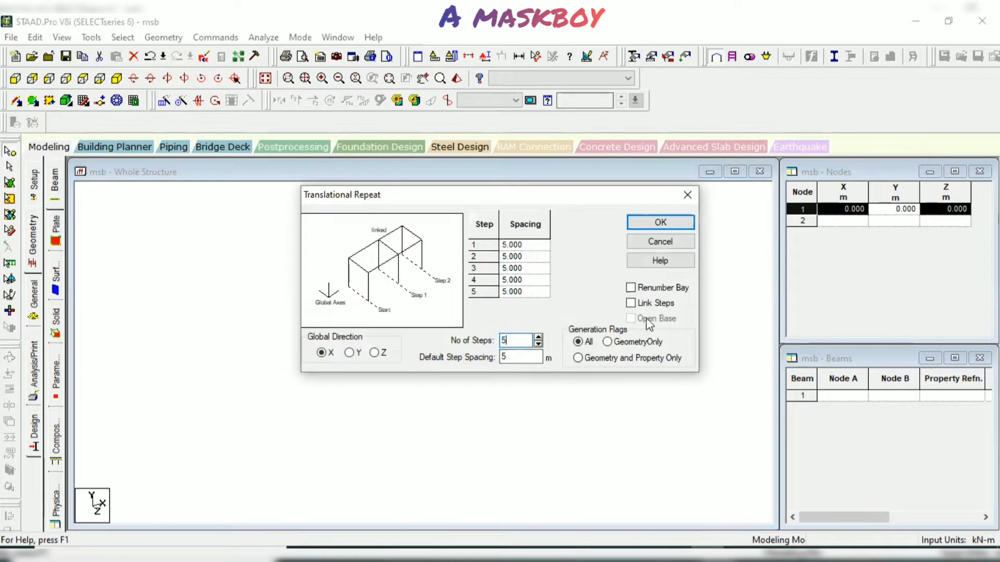
click(631, 304)
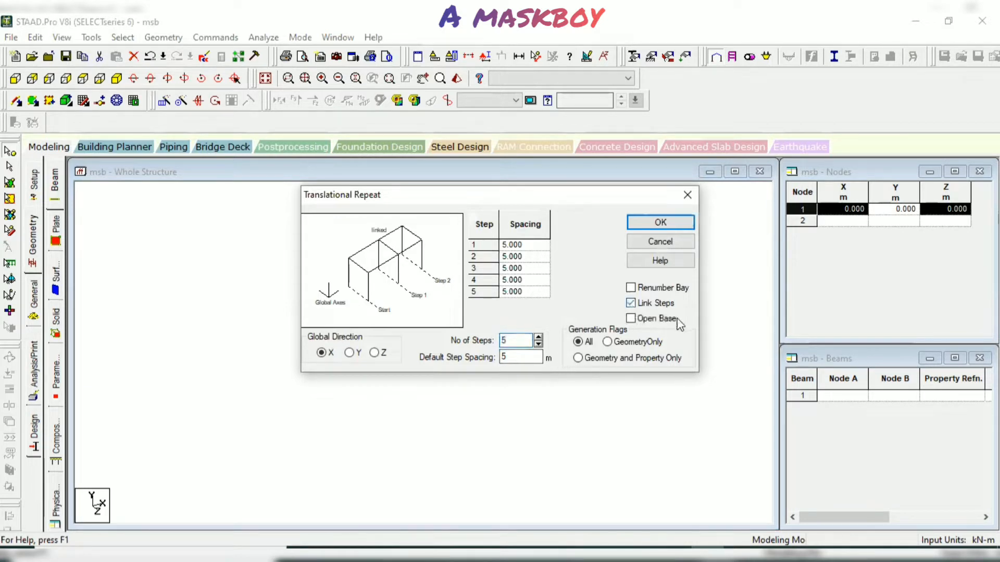
click(660, 223)
scroll(393, 408, down, 3)
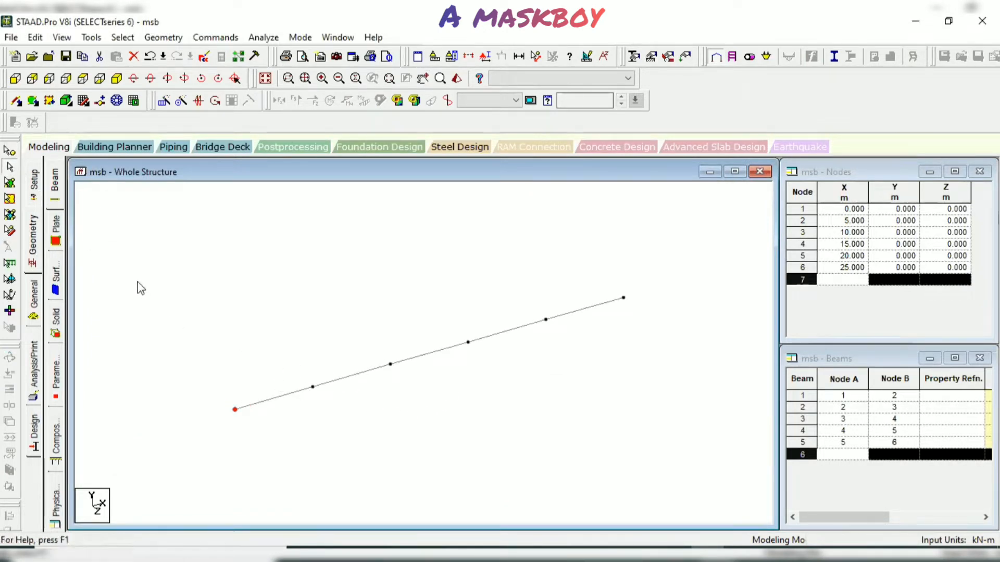
- Repeat the whole line of beams along Z in 5 linked steps of 5 m to form a beam grid
drag(138, 282, 708, 442)
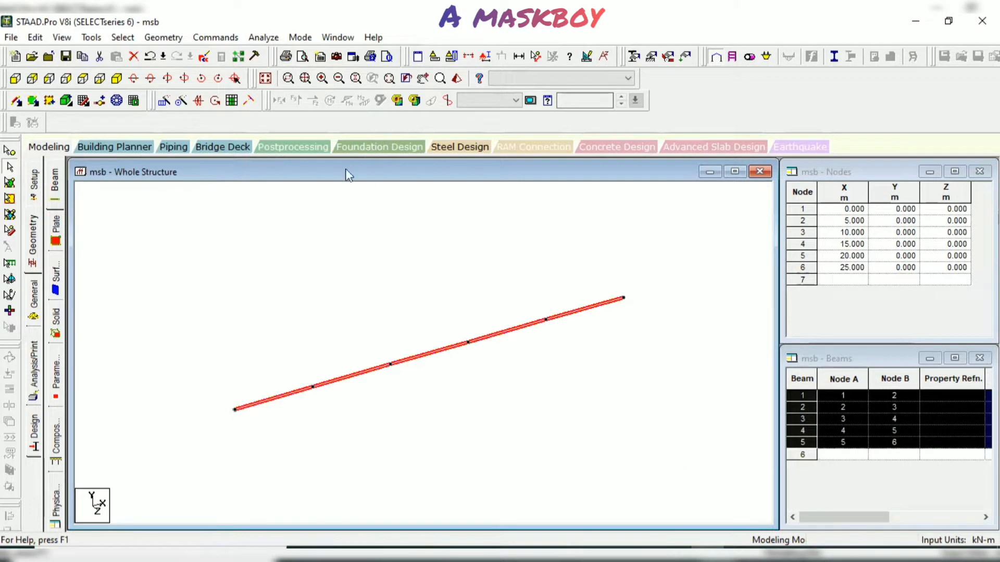
click(164, 101)
click(373, 353)
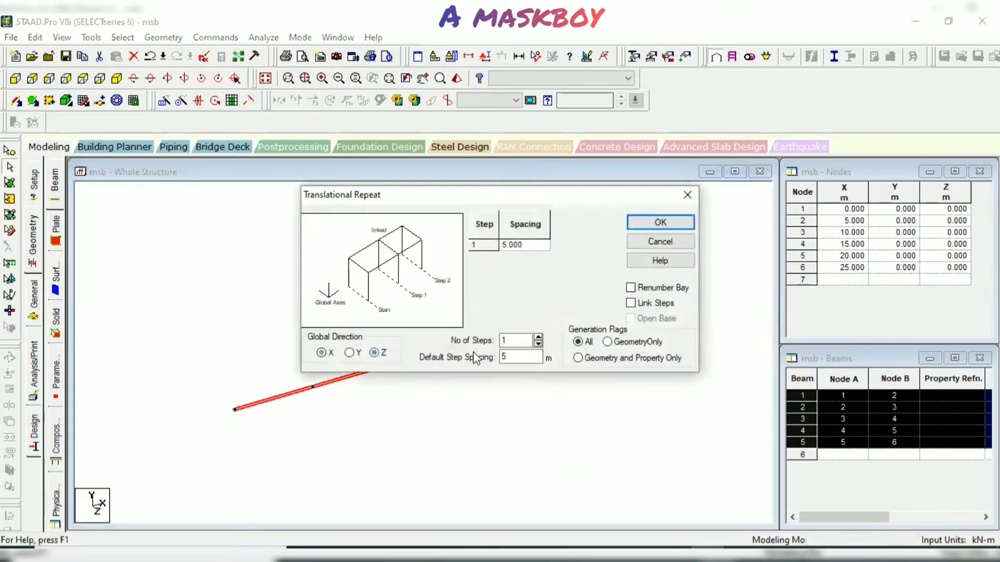
double_click(514, 340)
text(5)
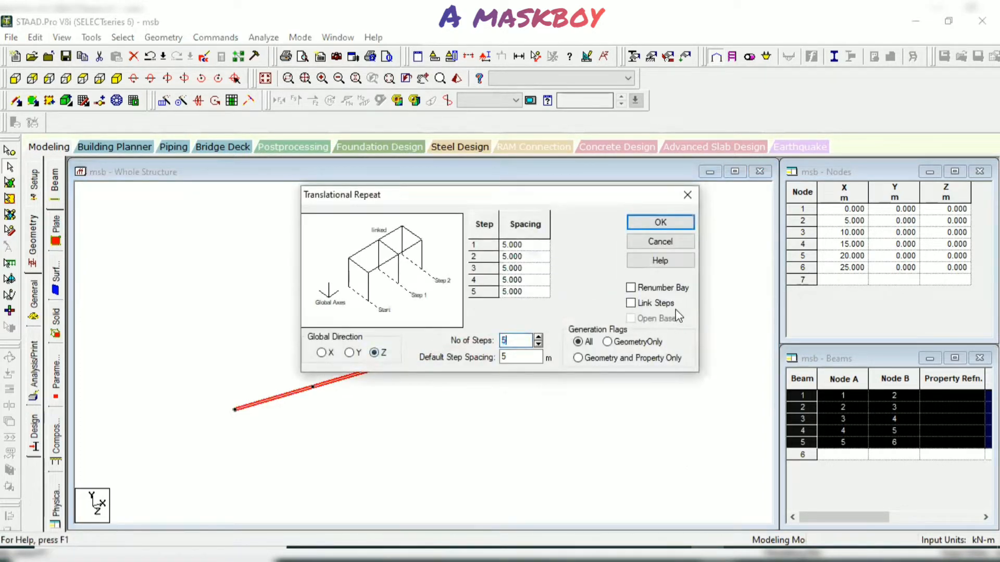
click(631, 303)
click(635, 304)
click(648, 303)
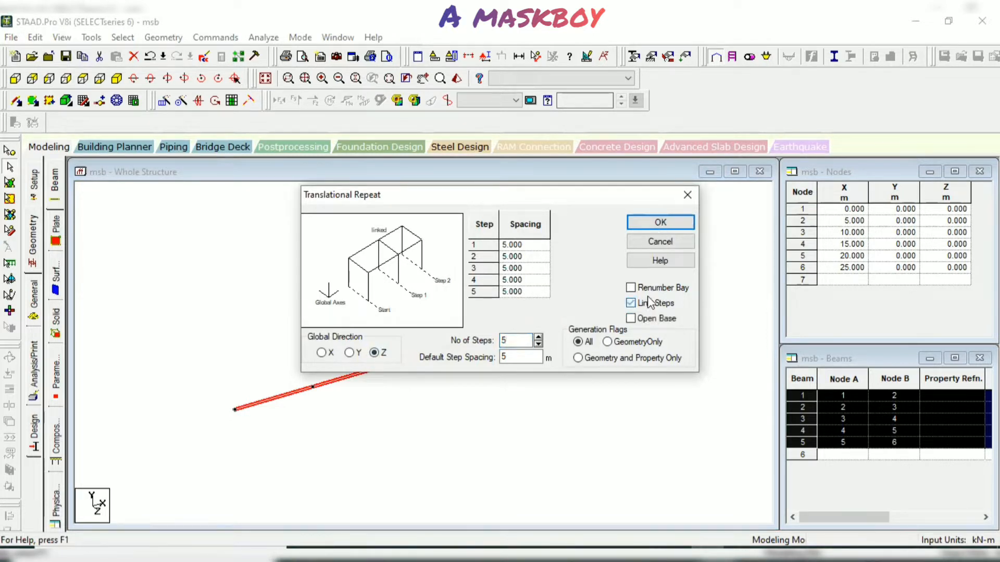
click(653, 223)
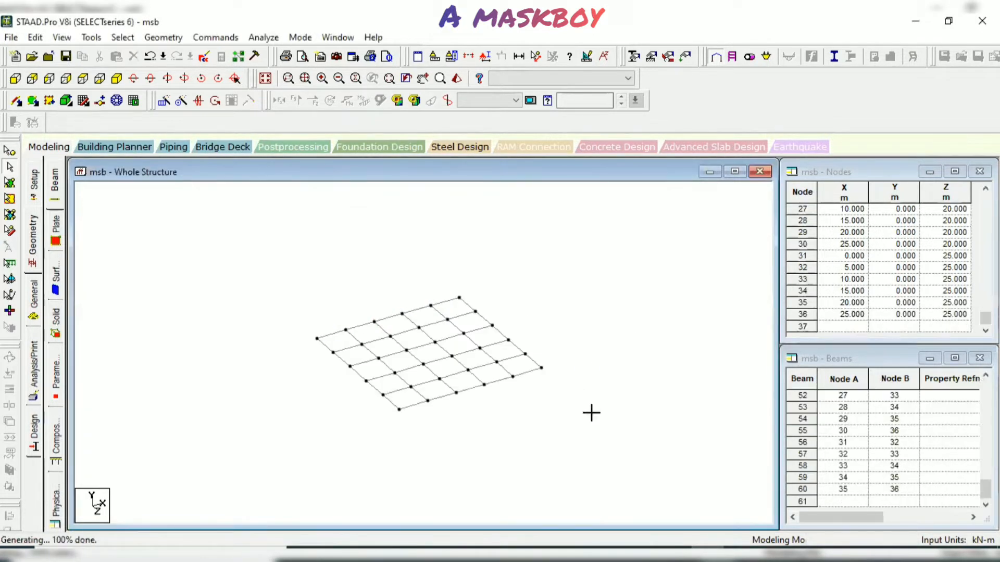
- Inspect the beam grid in a rendered 3D view from another angle, then return to the wireframe
scroll(505, 420, up, 4)
middle_drag(518, 431, 531, 401)
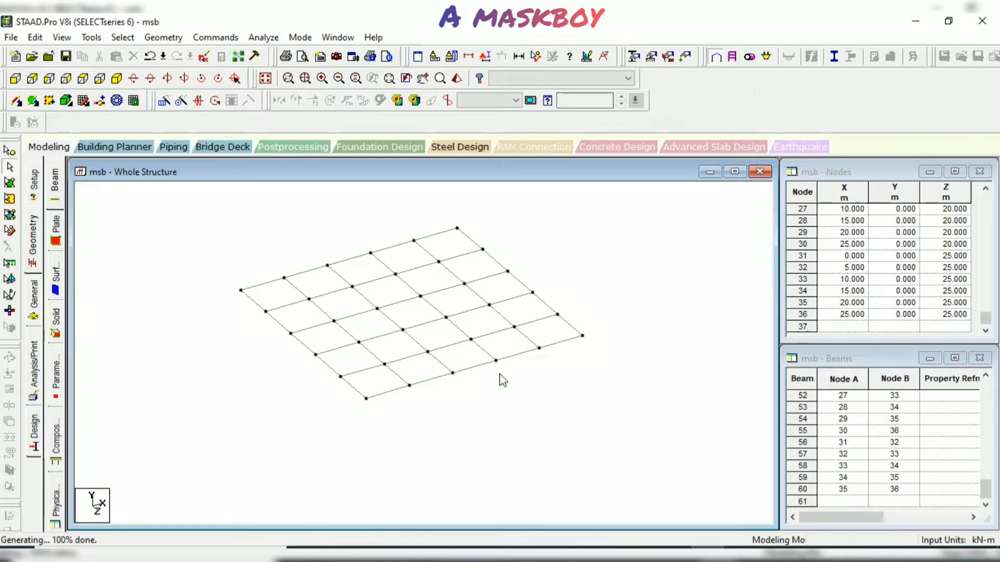
click(456, 78)
drag(529, 361, 452, 437)
click(922, 229)
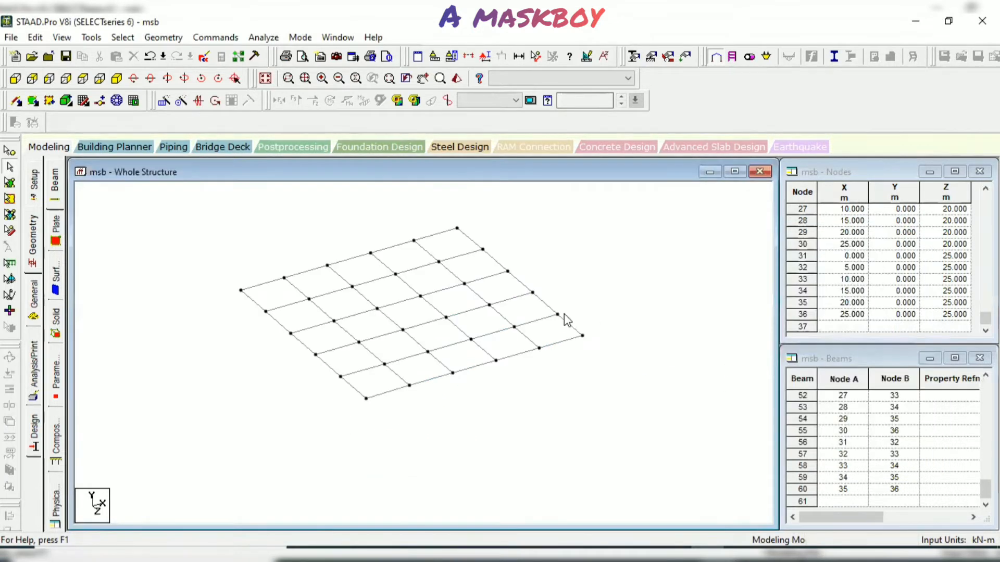
- Add a four-node plate spanning the four outer corner nodes of the beam grid
click(34, 102)
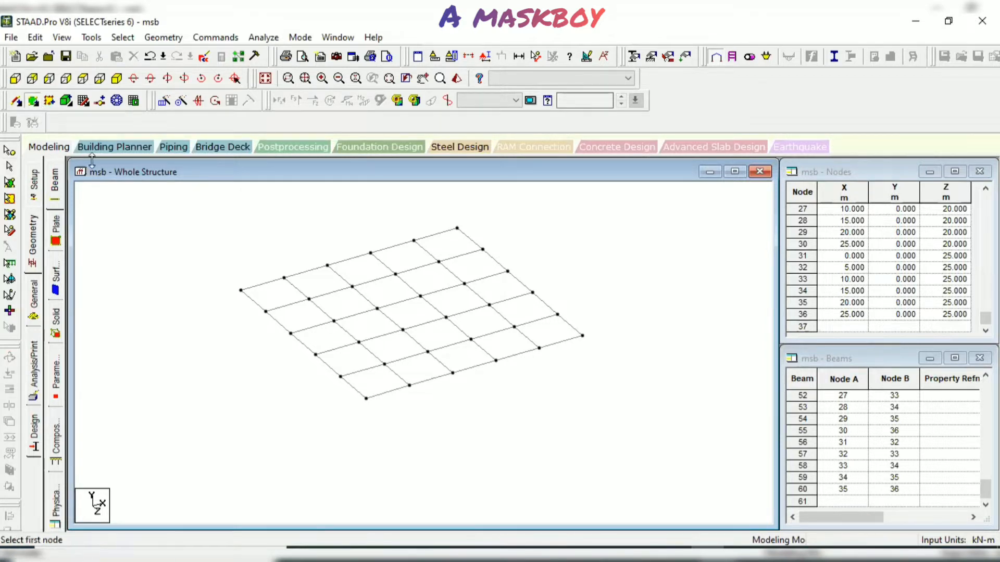
click(240, 290)
click(457, 228)
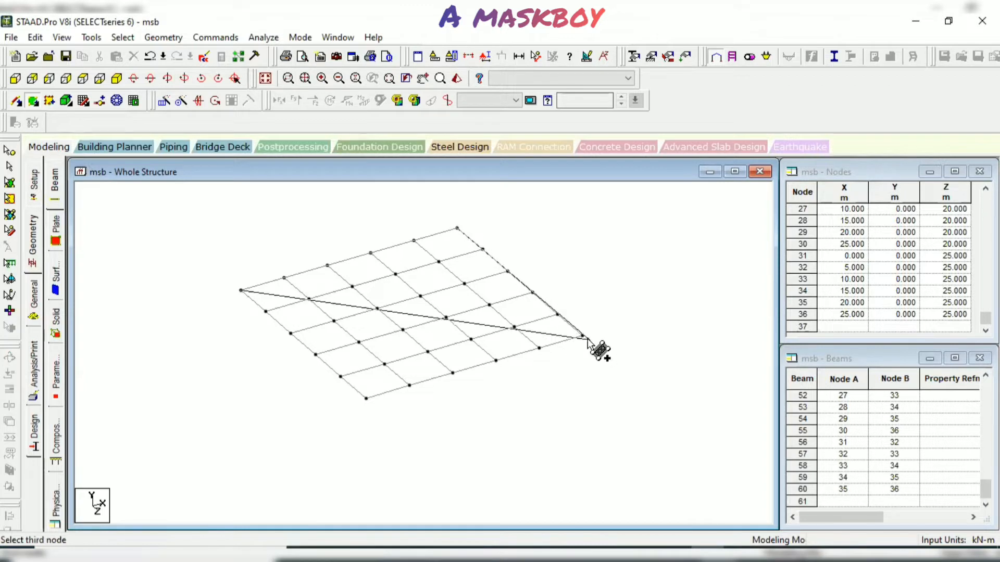
click(582, 335)
click(366, 399)
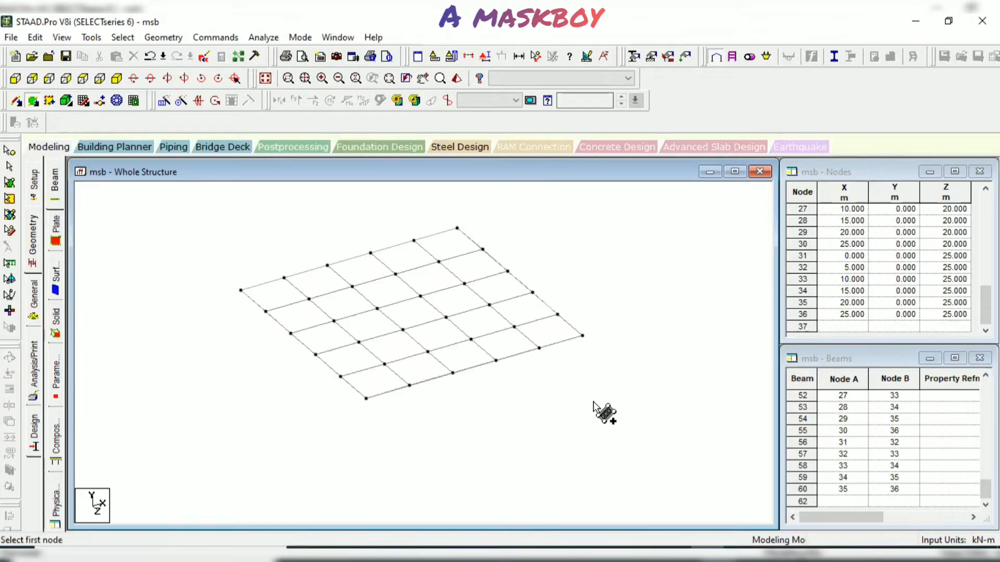
- Check the slab plate over the beam grid in the rotated rendered view, then close that view
click(457, 78)
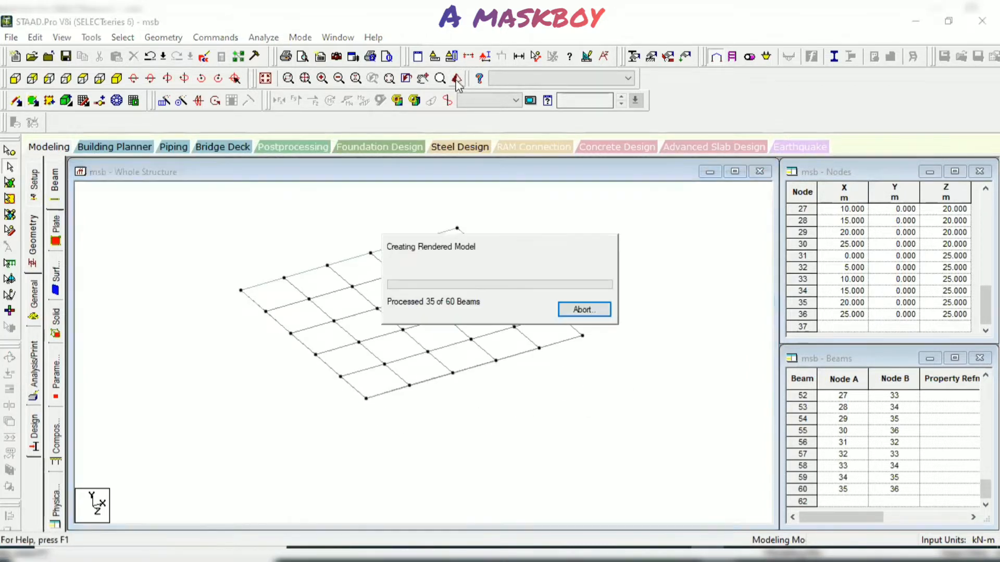
drag(630, 408, 741, 389)
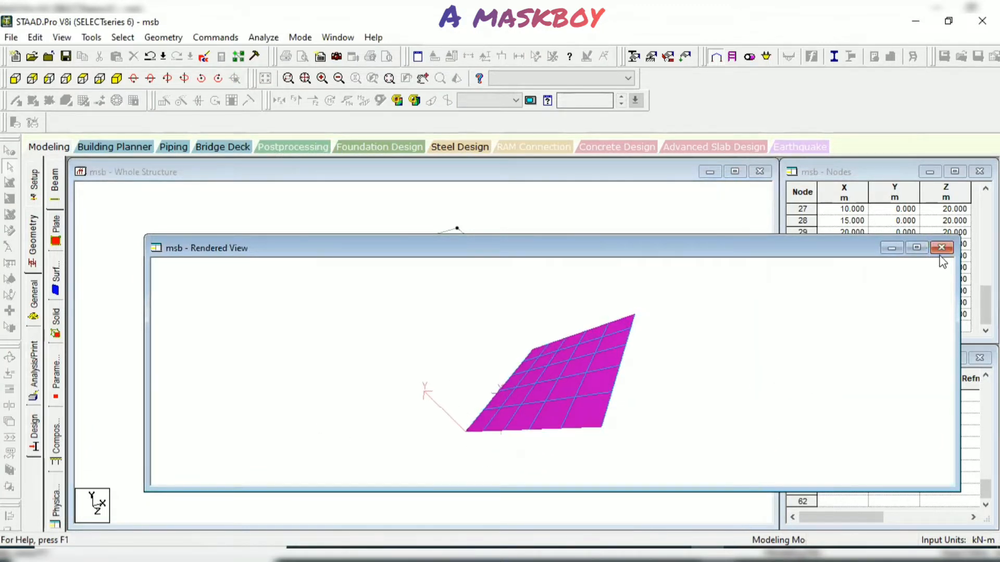
click(942, 247)
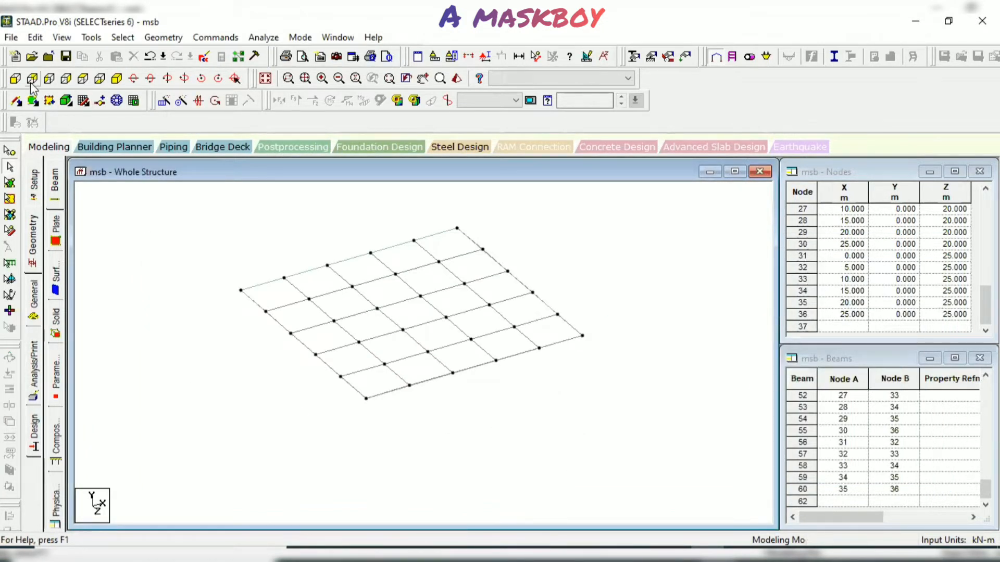
- Try to repeat all grid nodes by one unlinked step of -2 m along Y from the front view
click(15, 79)
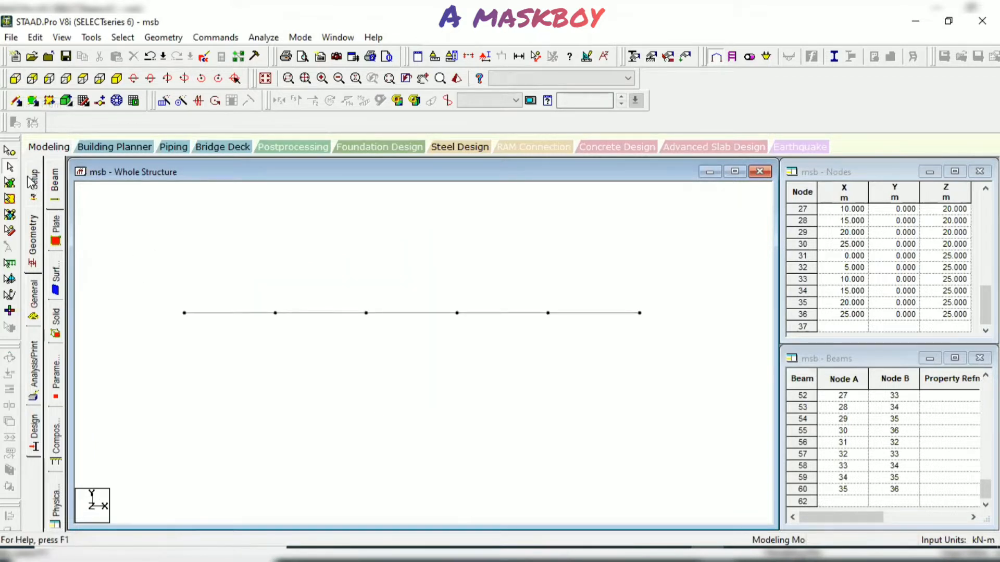
click(9, 151)
drag(152, 270, 621, 352)
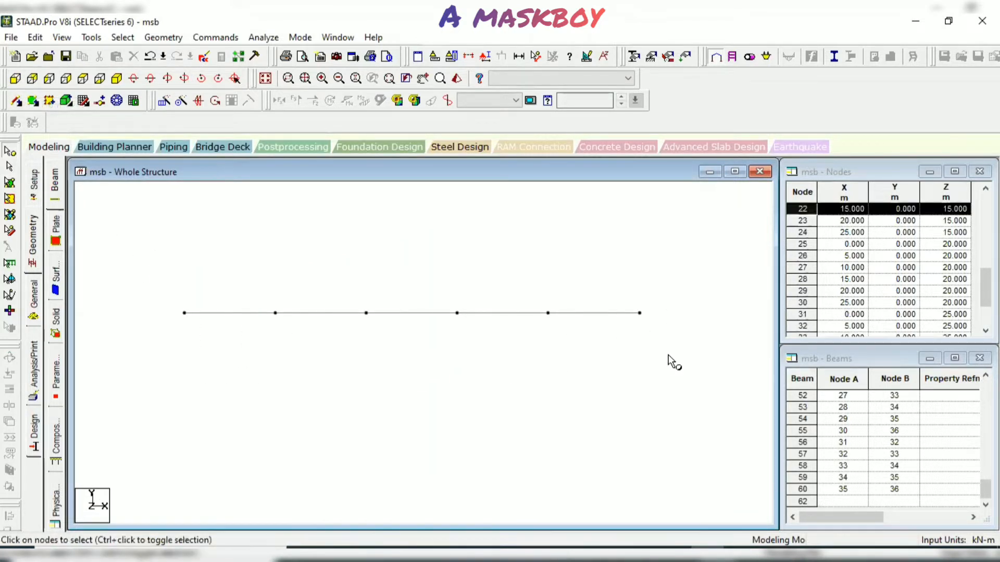
click(164, 101)
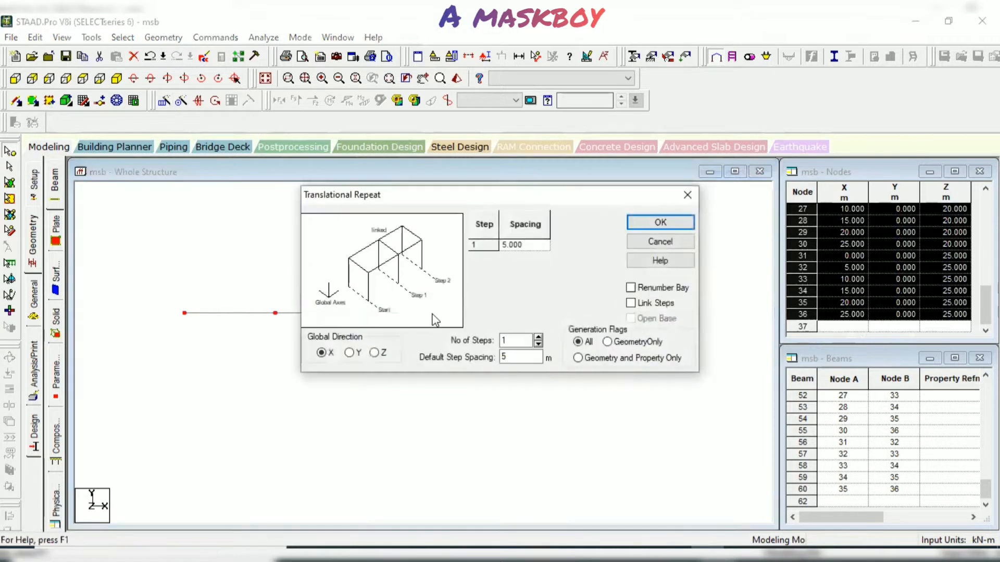
click(358, 354)
double_click(515, 356)
text(-2)
click(662, 223)
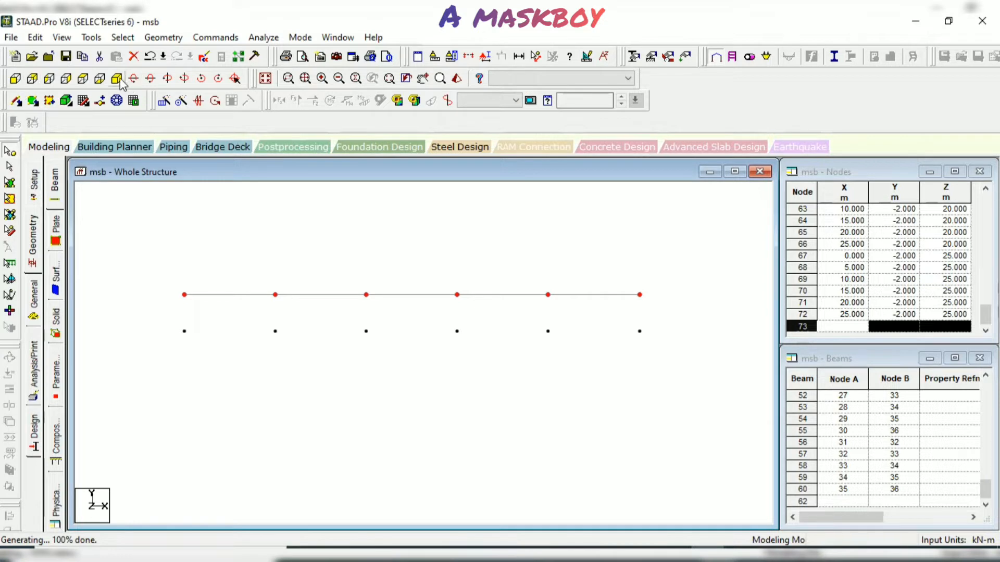
- Check the copied lower nodes in the isometric view and undo the unlinked repeat
click(16, 79)
click(32, 78)
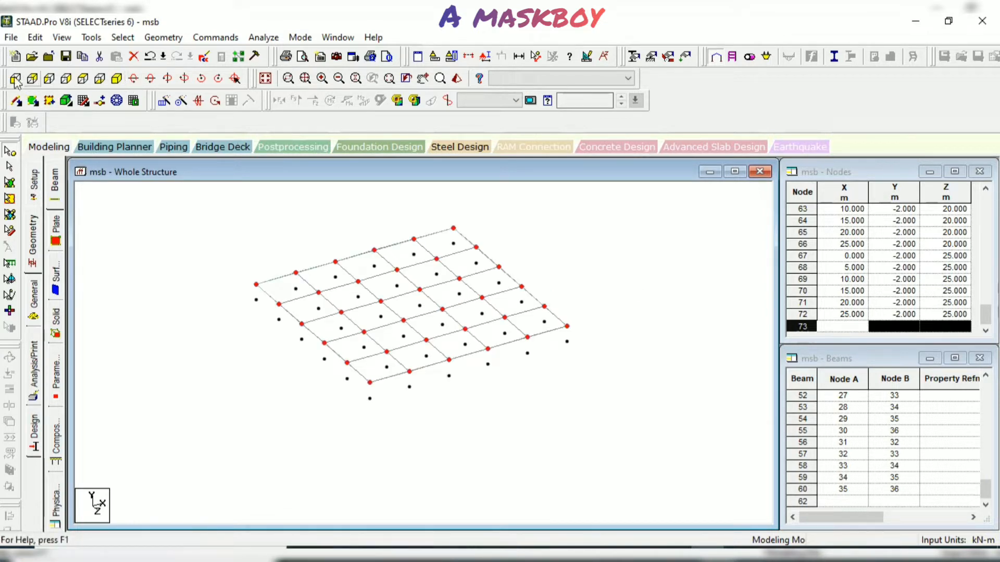
key(ctrl+z)
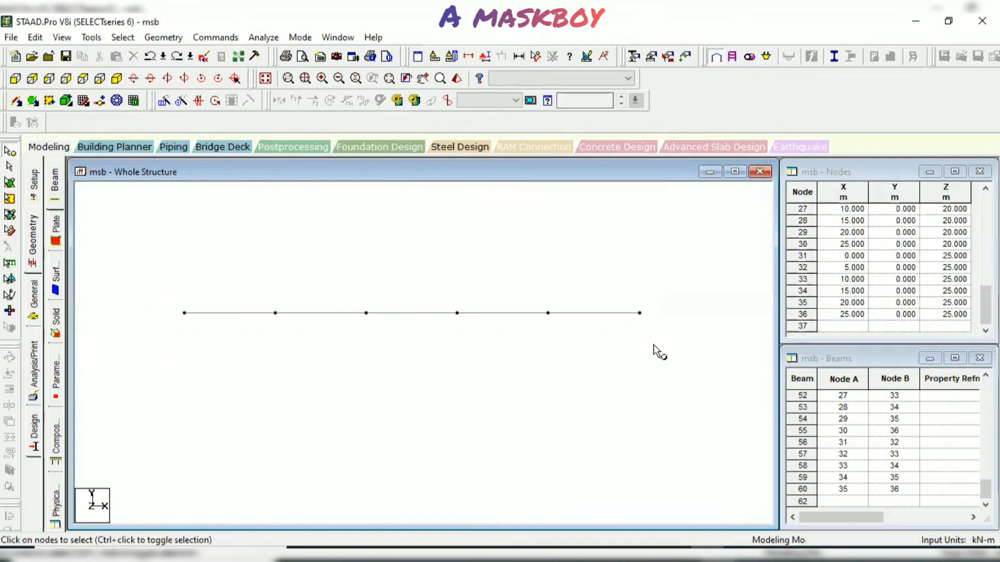
- Repeat all beam grid nodes by one linked step of -2 m along Y to create the columns below the grid
drag(78, 206, 704, 371)
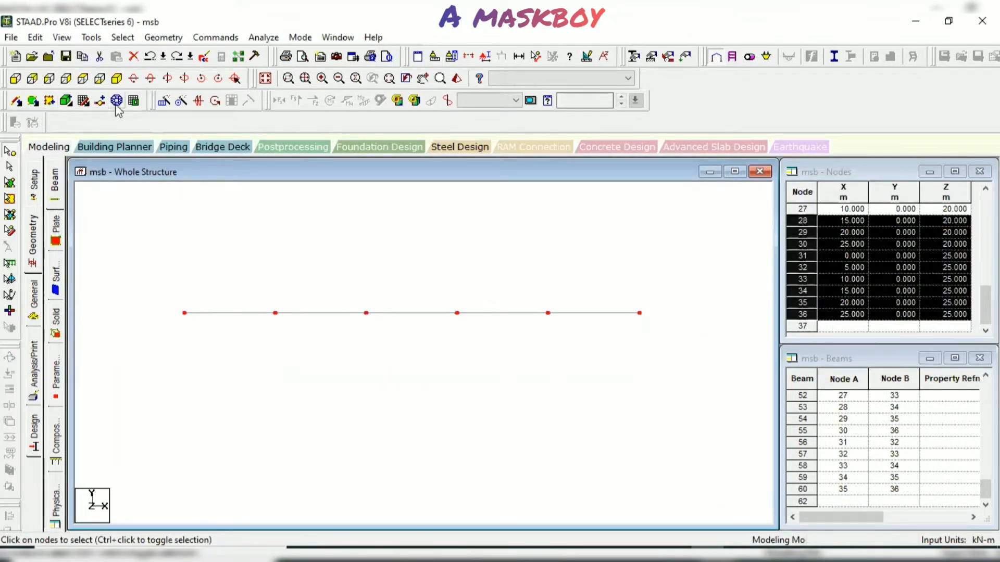
click(163, 100)
click(349, 353)
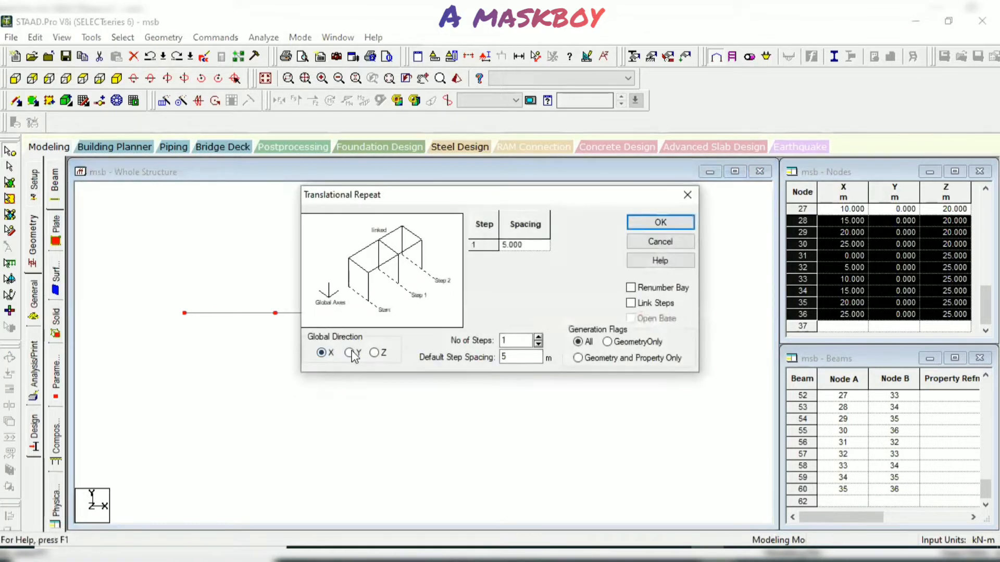
key(Tab)
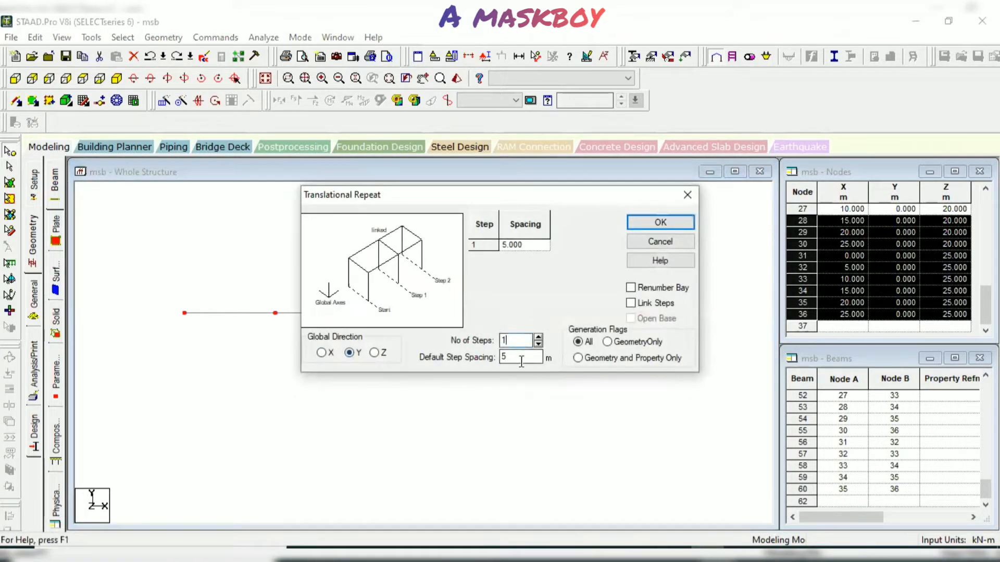
text(-2)
click(632, 304)
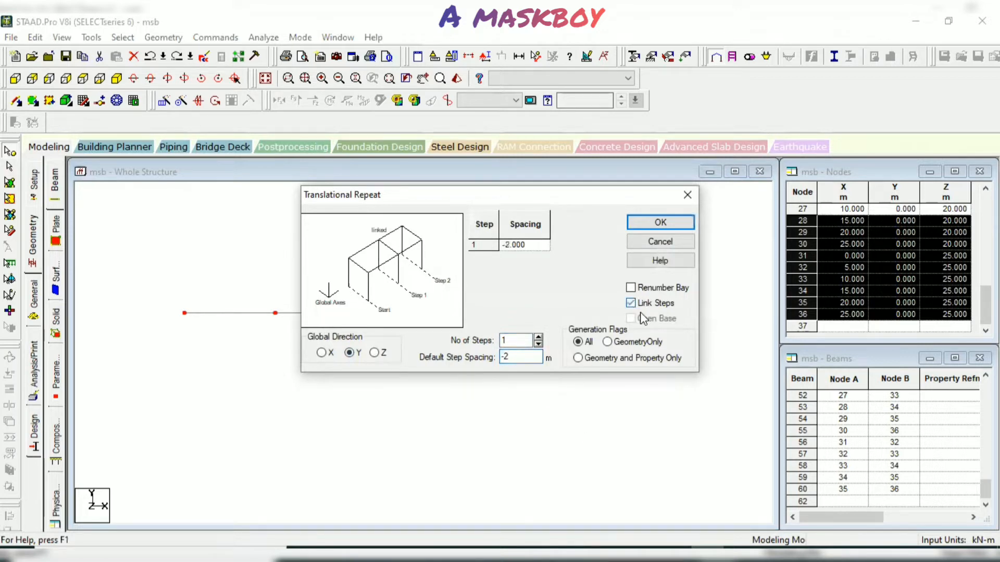
click(661, 222)
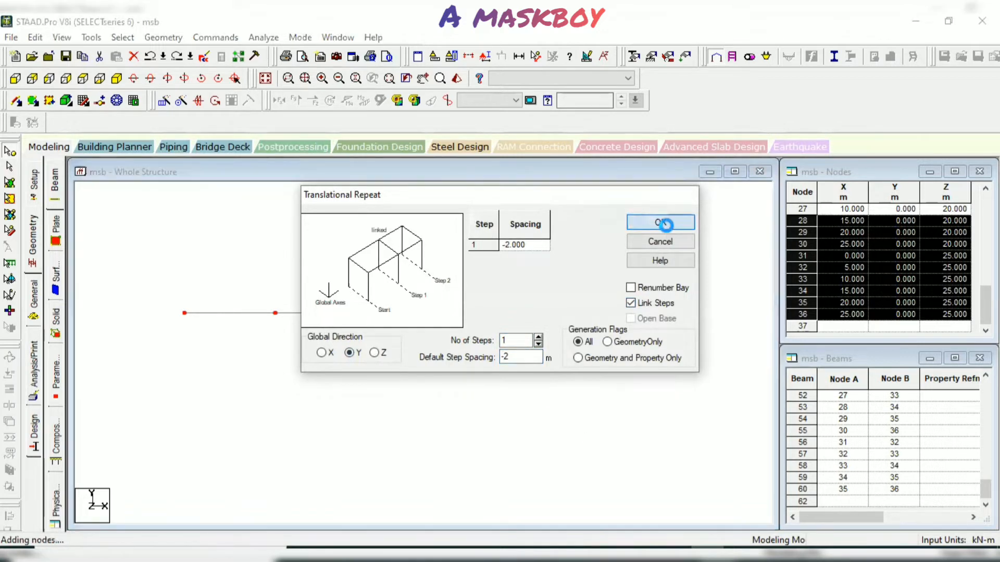
- Check the short columns under the slab in the isometric and rotated rendered views, then close the rendered view
click(116, 78)
scroll(411, 348, down, 5)
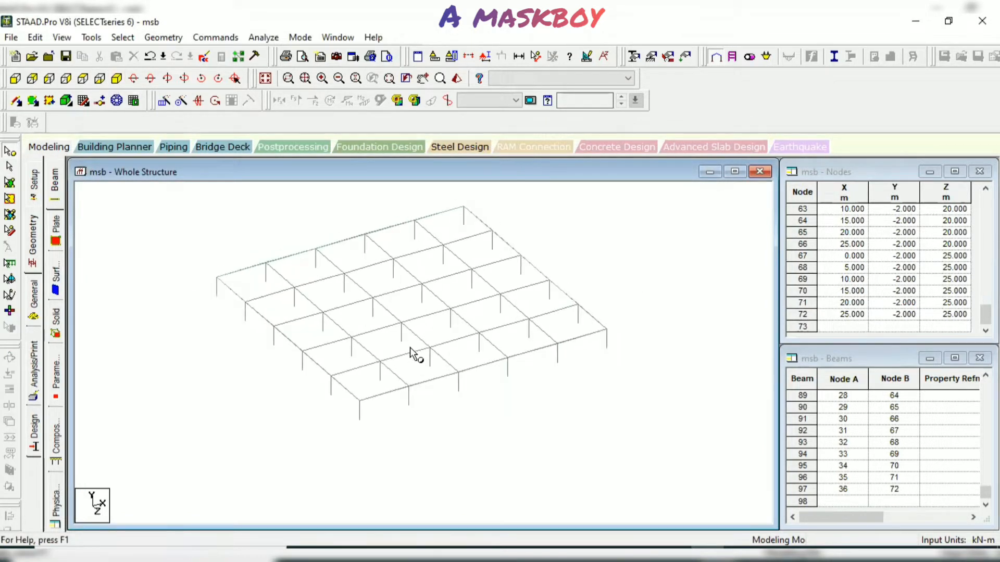
scroll(421, 360, up, 2)
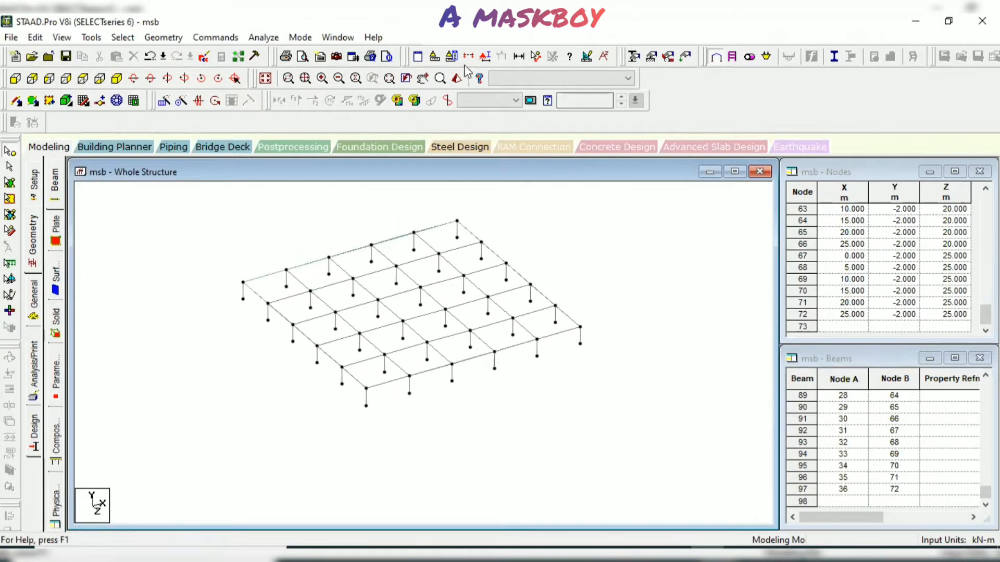
click(457, 78)
drag(585, 376, 564, 398)
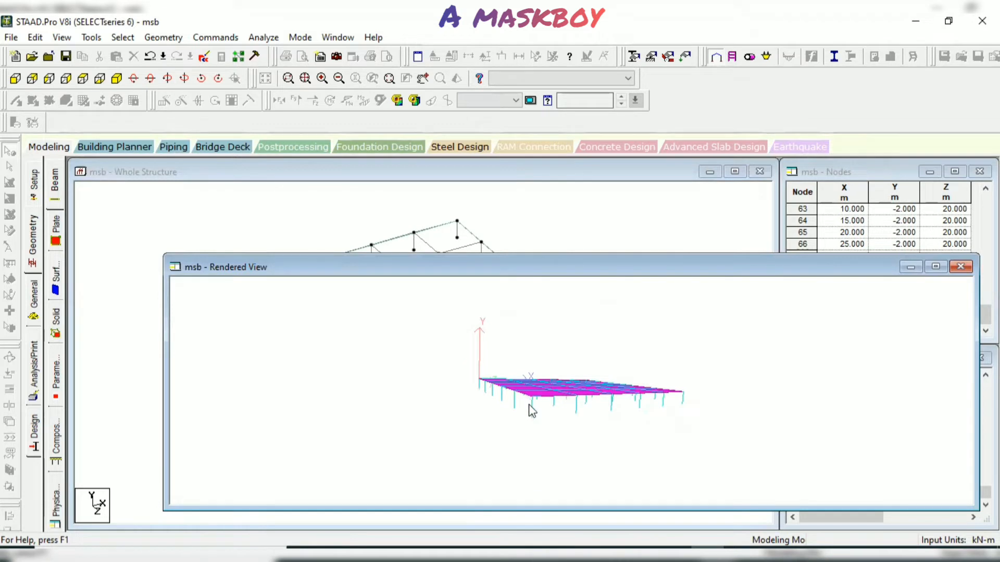
drag(576, 435, 587, 455)
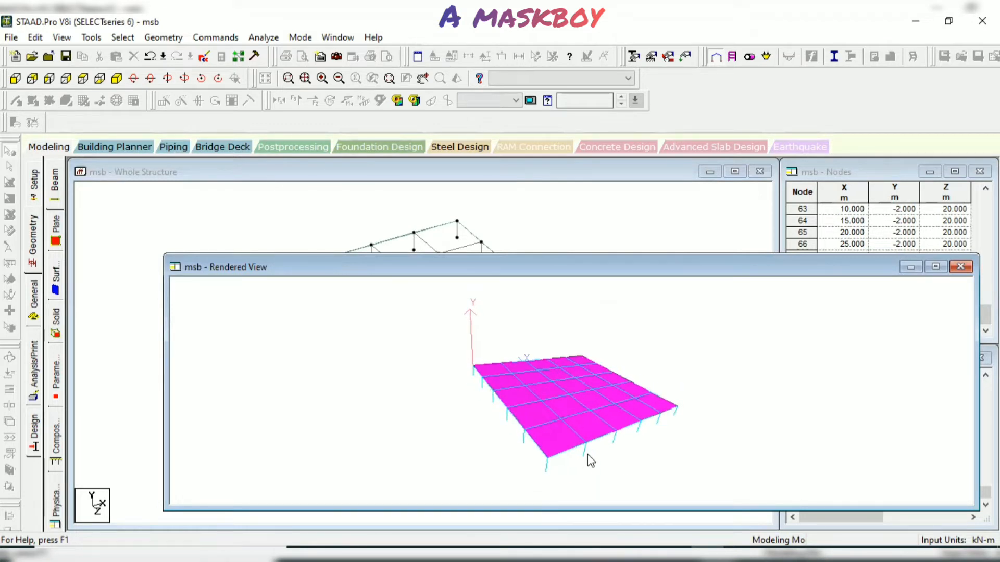
click(964, 268)
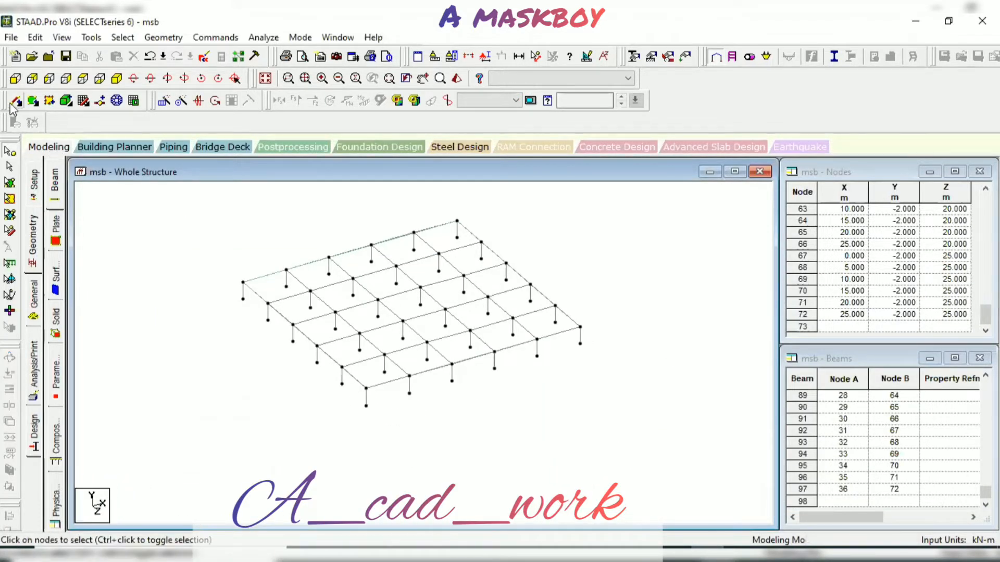
- From the front view, repeat the horizontal grid beams upward along Y in 7 linked steps of 5 m
click(15, 78)
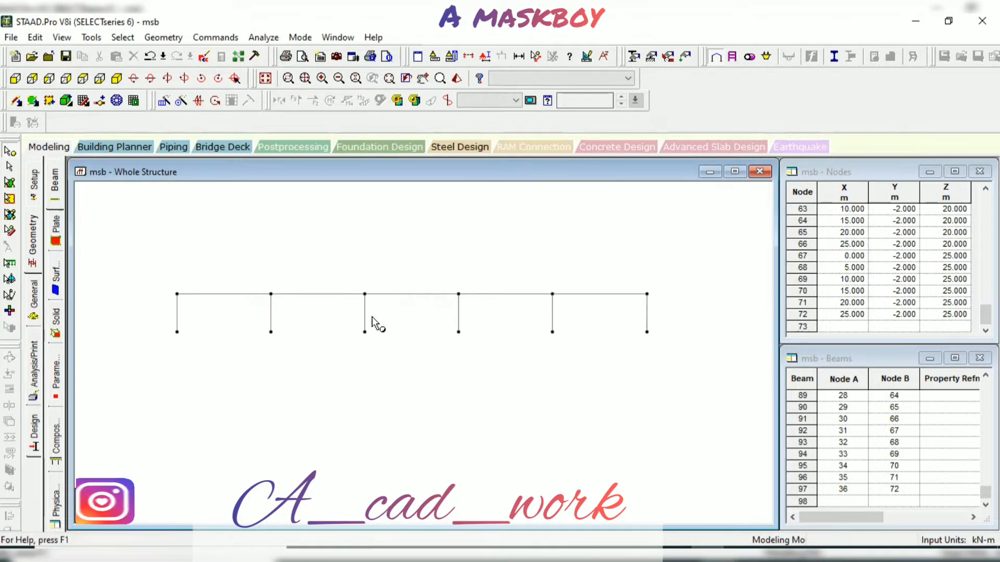
scroll(413, 424, down, 1)
middle_drag(413, 424, 417, 482)
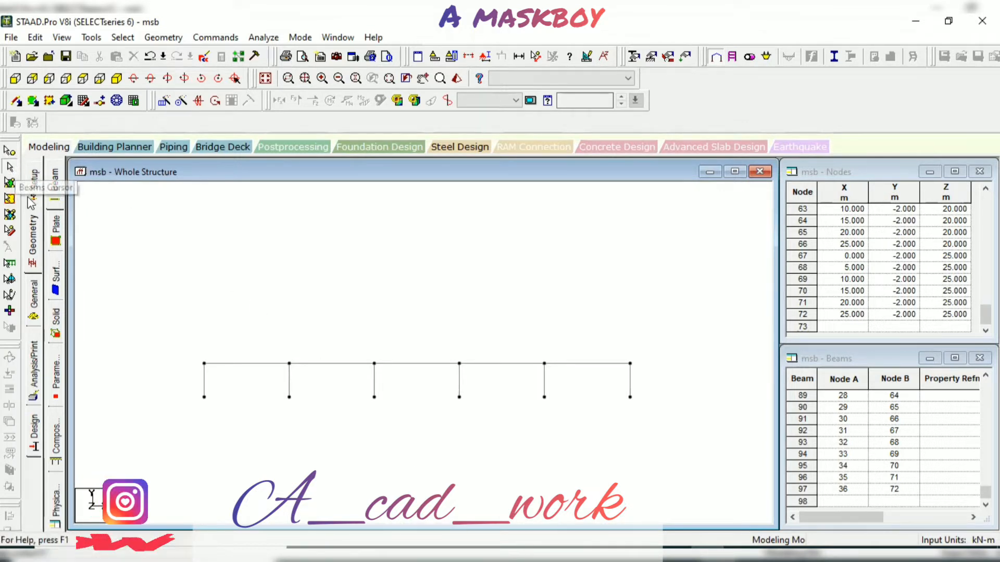
drag(167, 314, 692, 368)
click(168, 99)
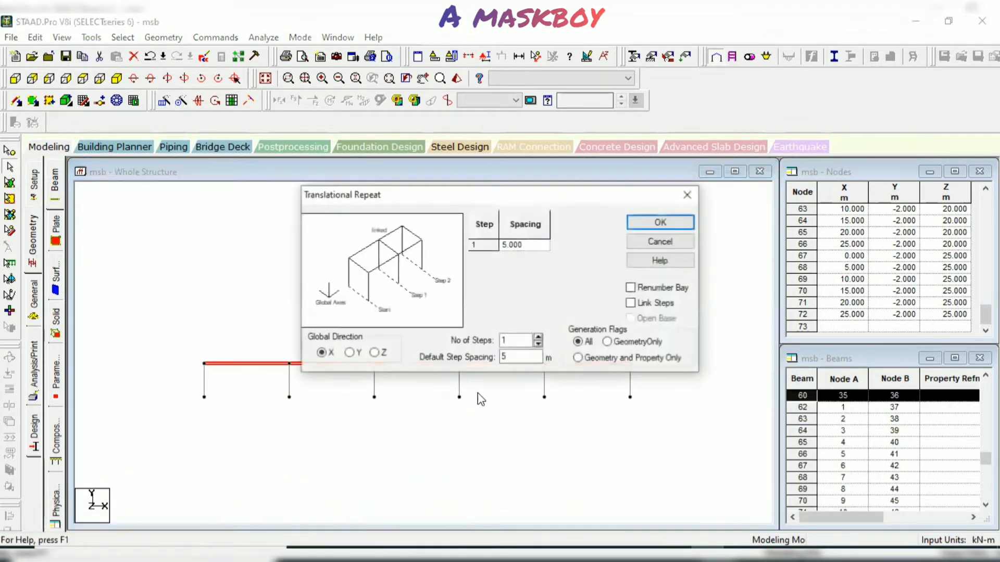
click(365, 353)
key(Tab)
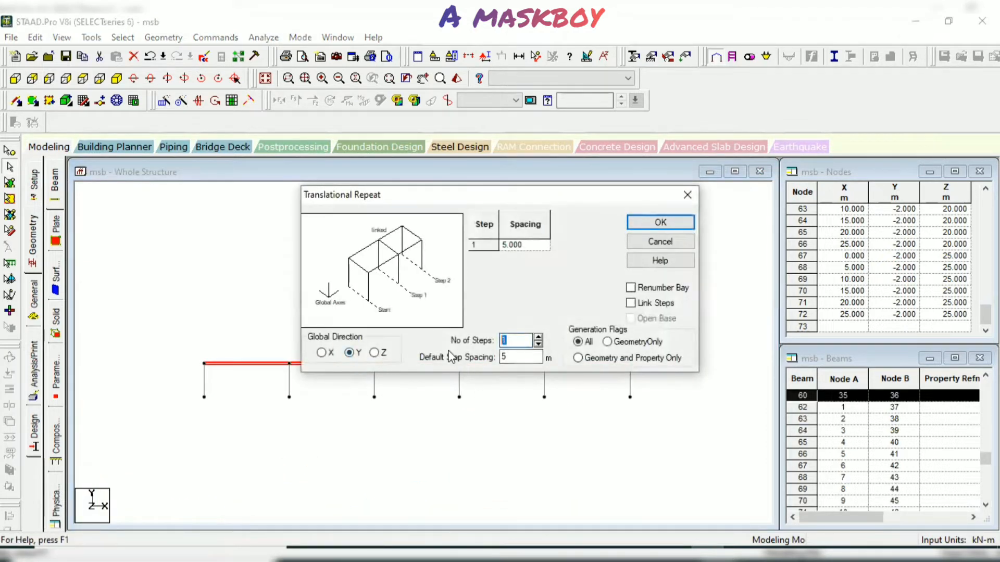
text(7)
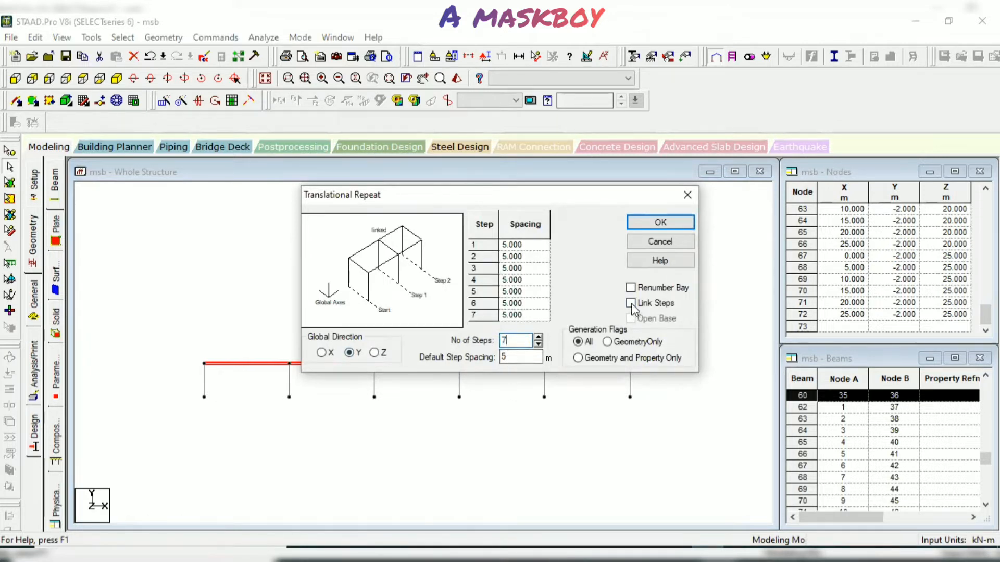
click(661, 222)
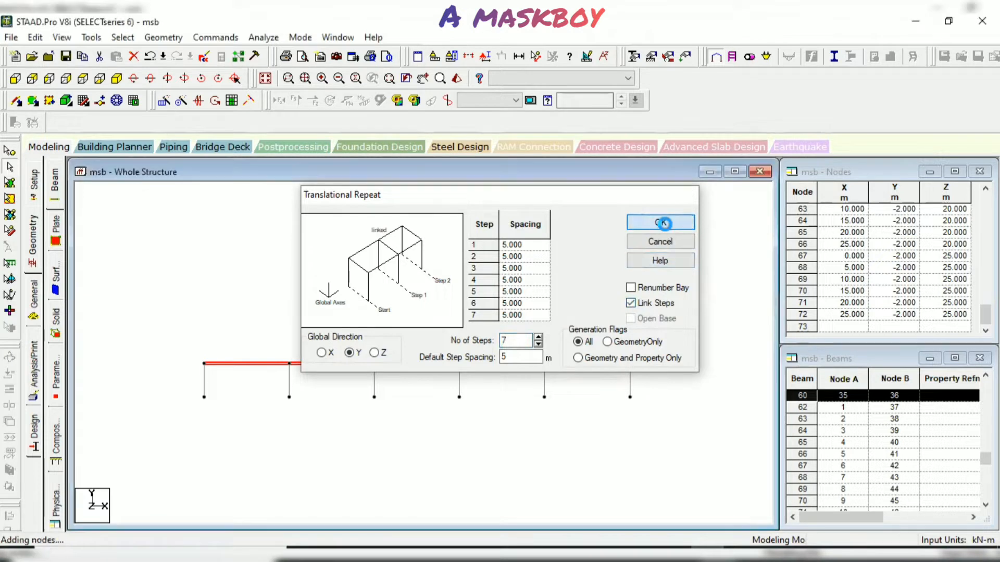
click(523, 415)
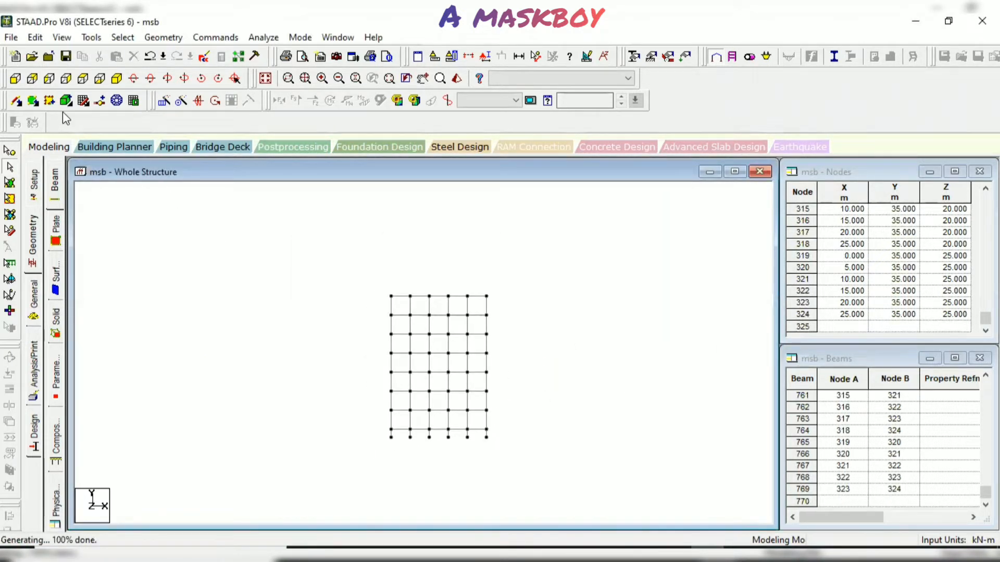
- Check the multi-storey frame from another angle in the rendered view, then close that view
click(453, 79)
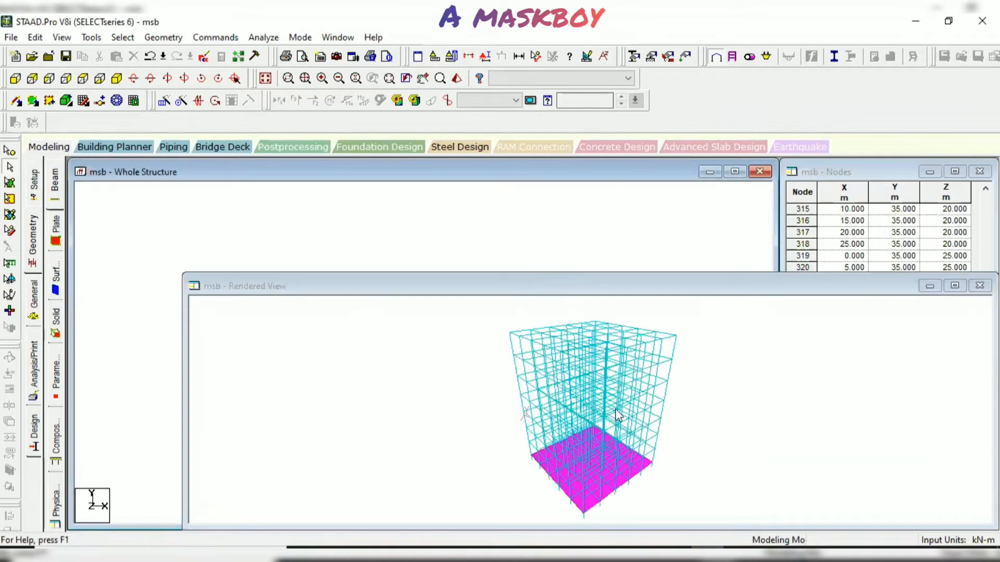
drag(618, 415, 975, 313)
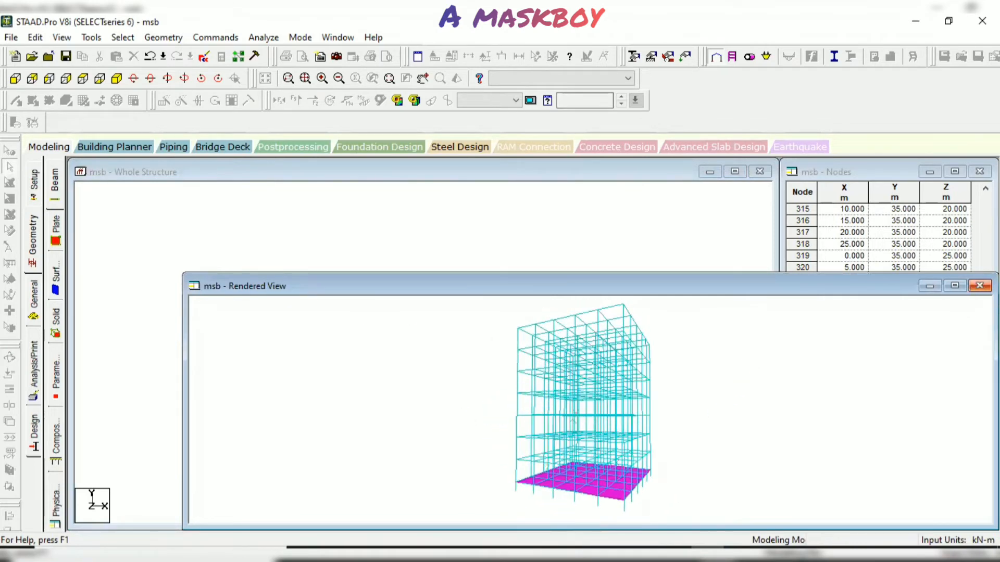
click(980, 285)
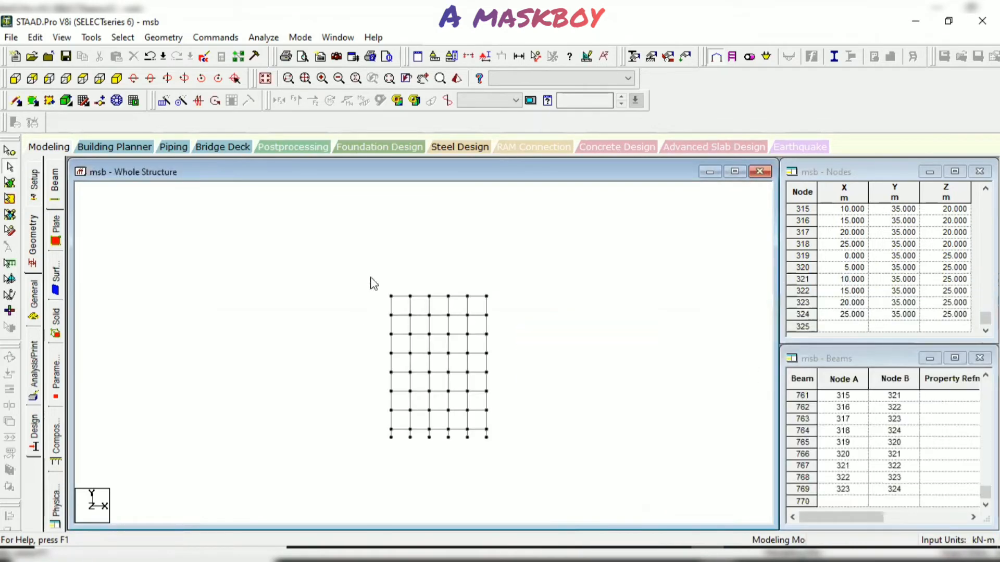
- Select the base slab plate and repeat it upward along Y in 7 steps of 5 m
click(10, 198)
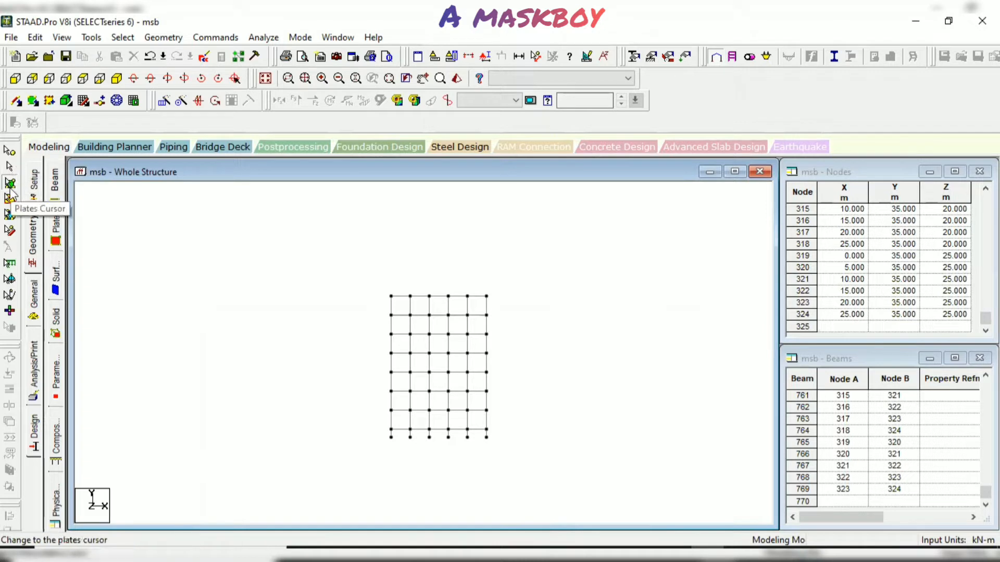
drag(321, 261, 545, 475)
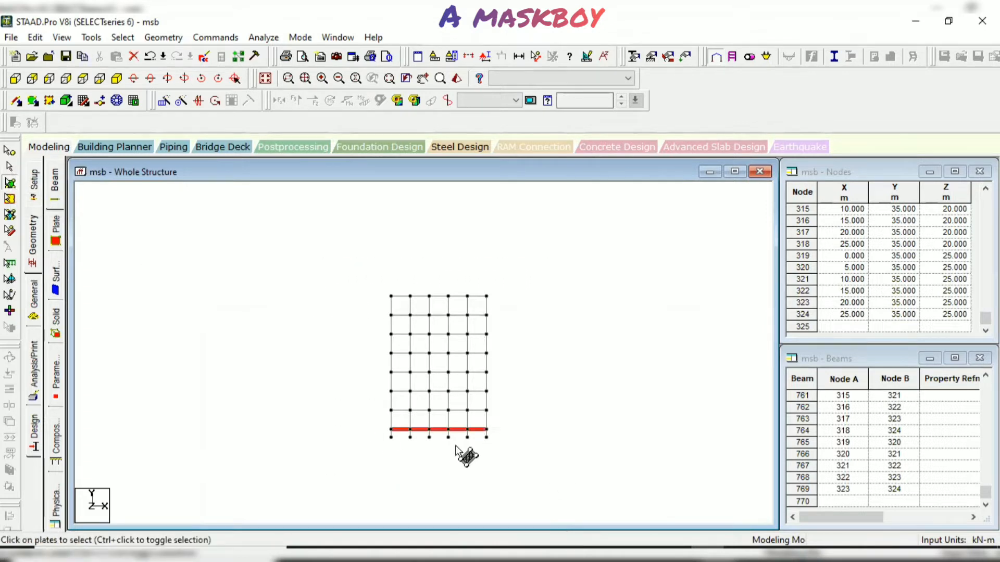
click(164, 101)
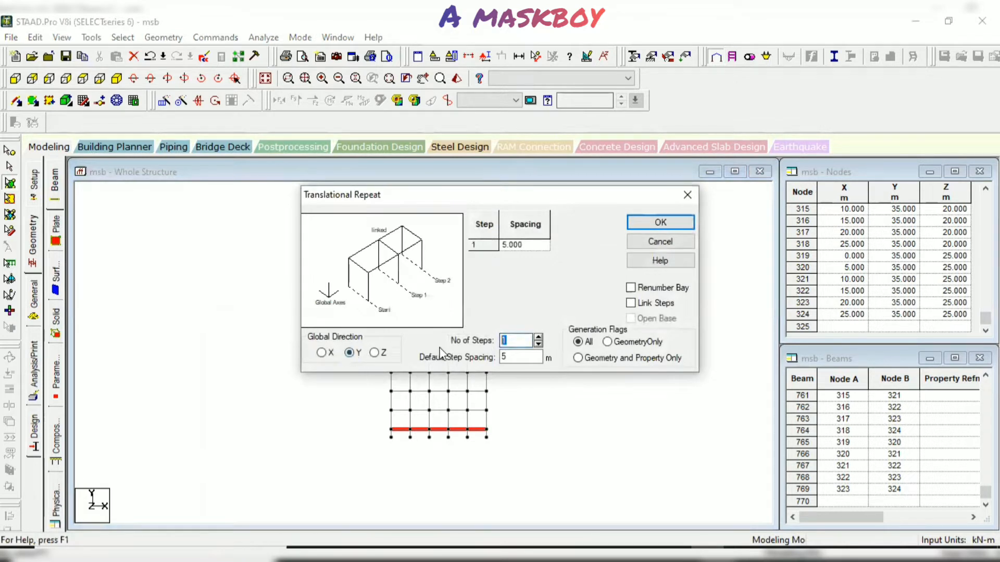
text(7)
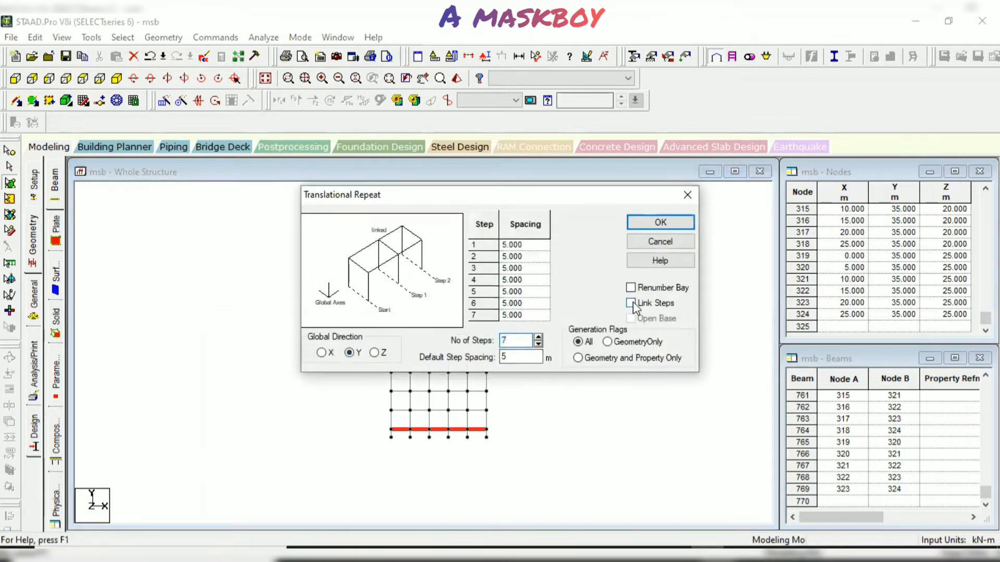
click(660, 222)
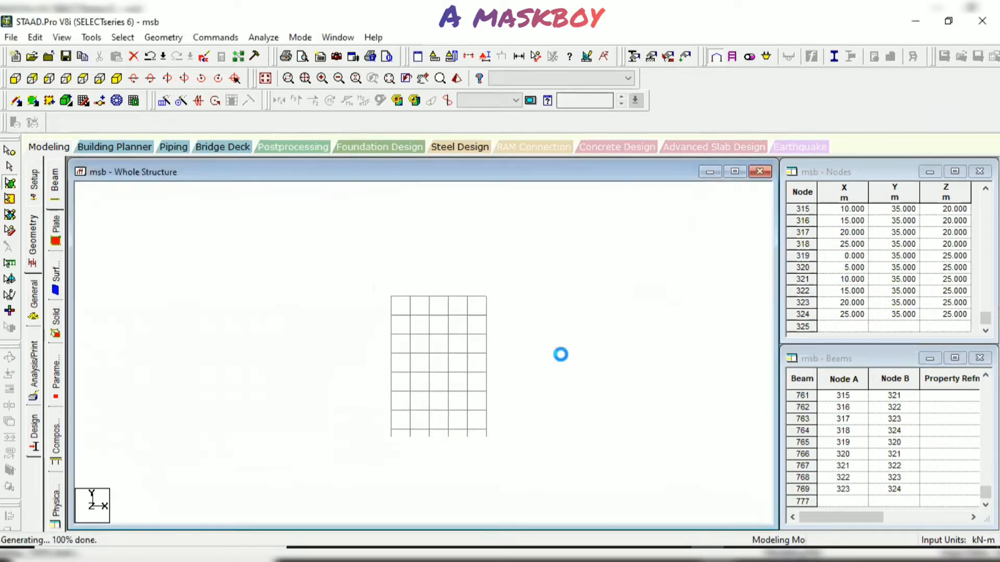
- Check the slab plates on every storey in the rotated rendered view, close it, and inspect the frame in the isometric view
click(457, 79)
drag(575, 389, 776, 201)
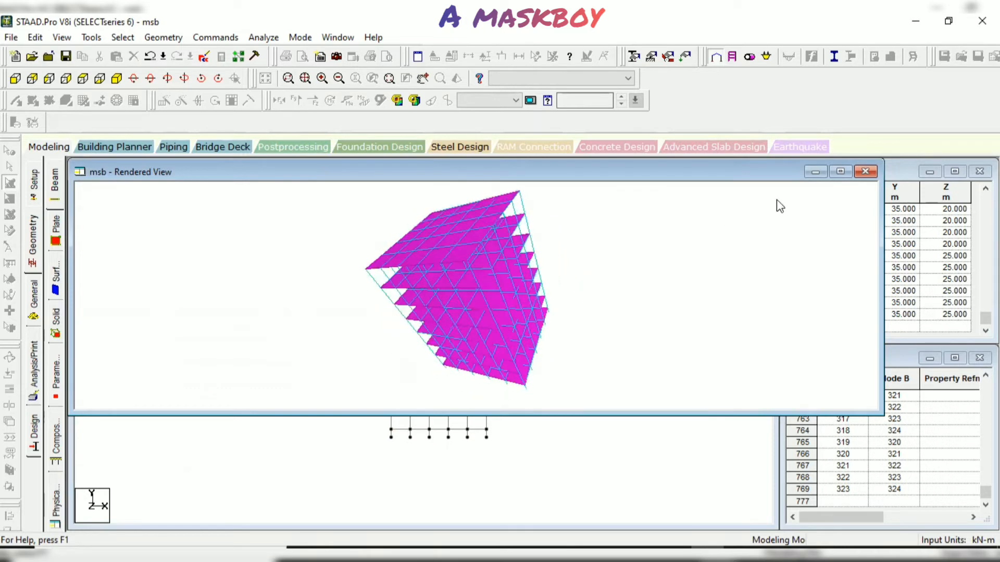
click(874, 174)
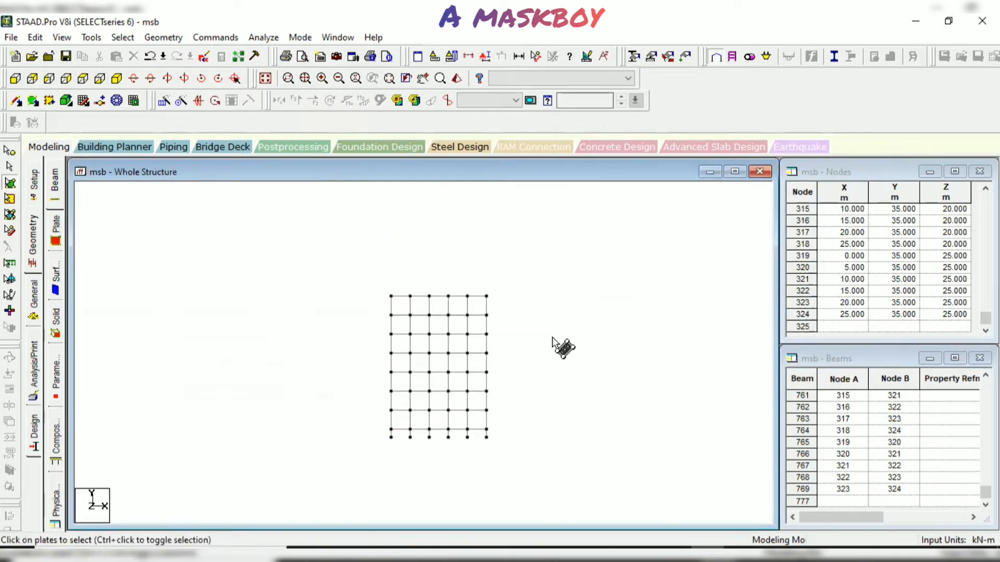
click(116, 78)
scroll(479, 339, up, 2)
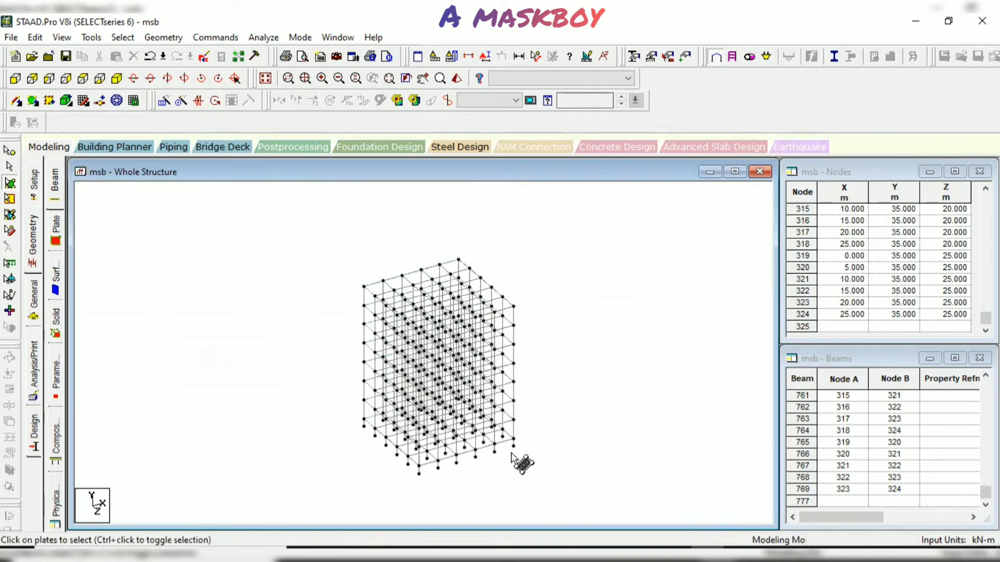
mouse_move(512, 459)
mouse_down()
mouse_move(517, 468)
mouse_move(496, 458)
mouse_up()
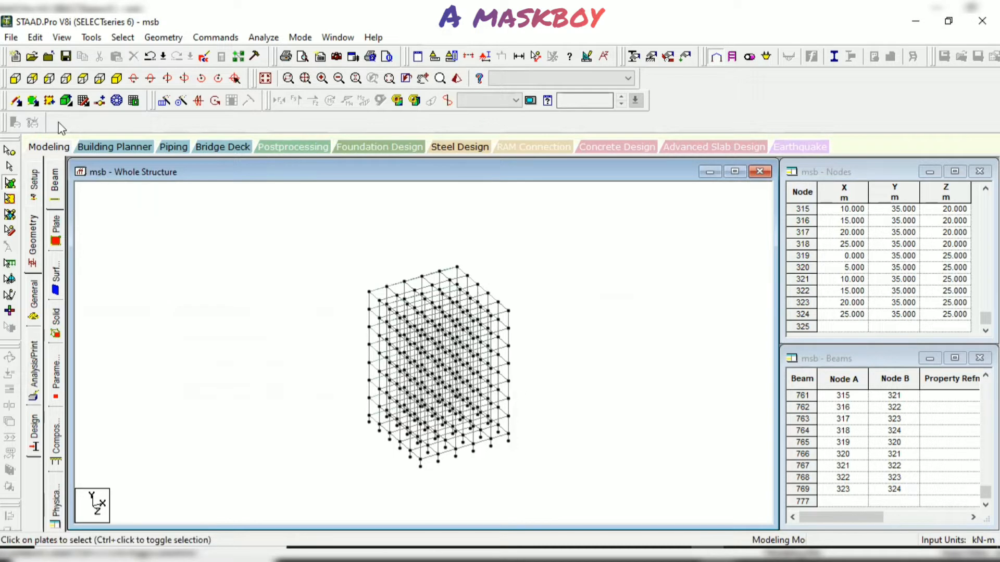
- Consult the handwritten member sizes in the photo viewer, then add a rectangular concrete section with YD 0.25 m and ZD 0.25 m in STAAD.Pro
click(674, 554)
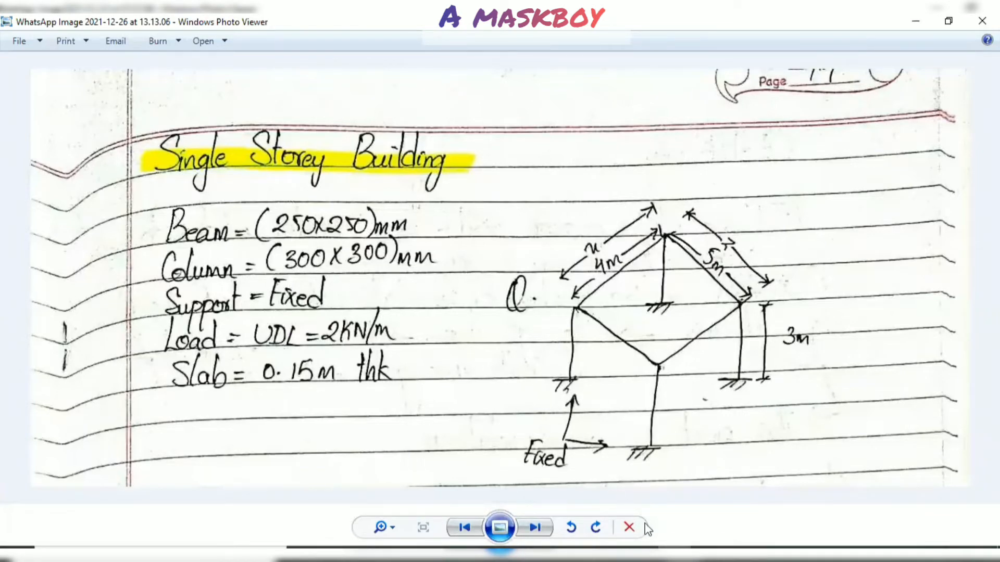
click(651, 554)
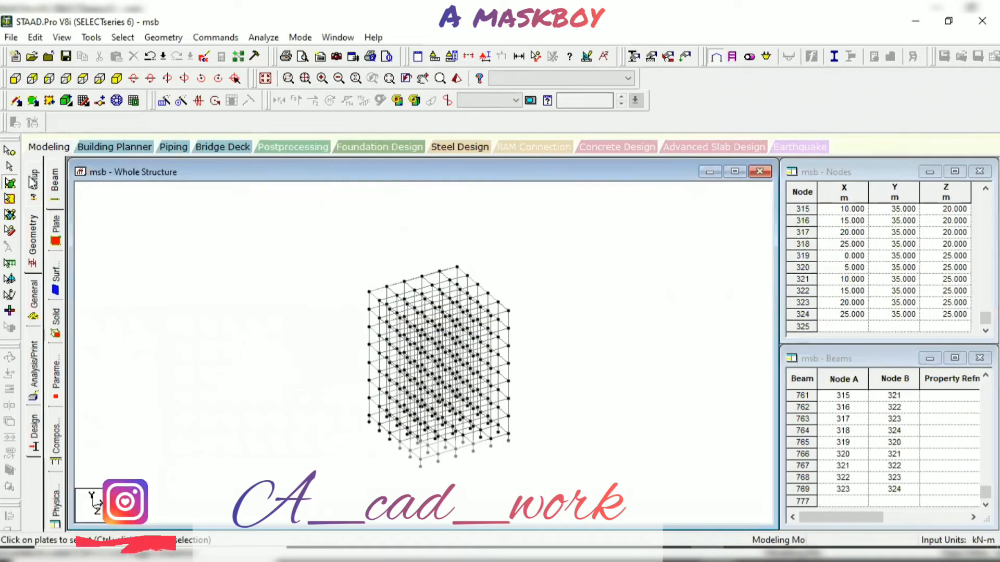
click(33, 294)
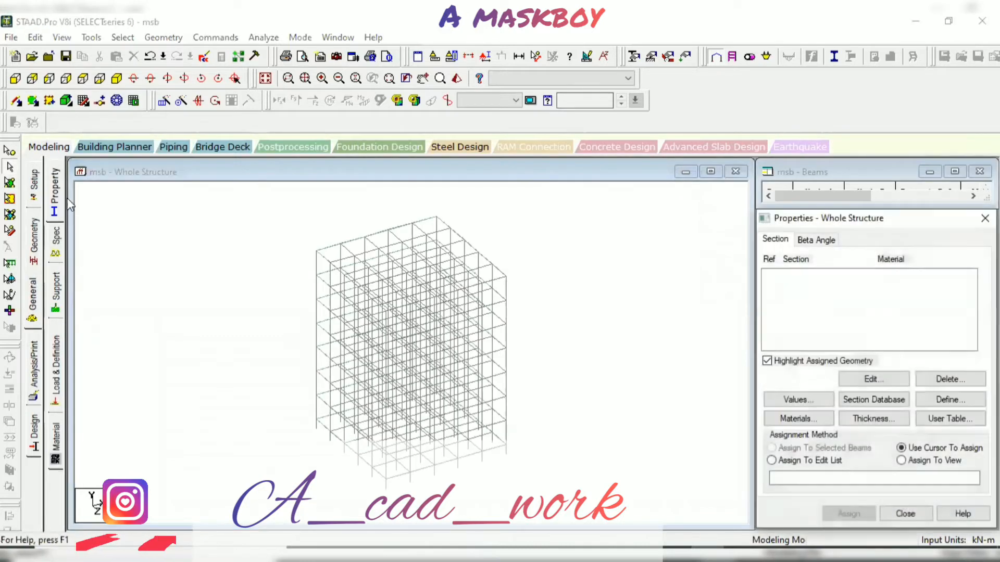
click(947, 400)
click(290, 171)
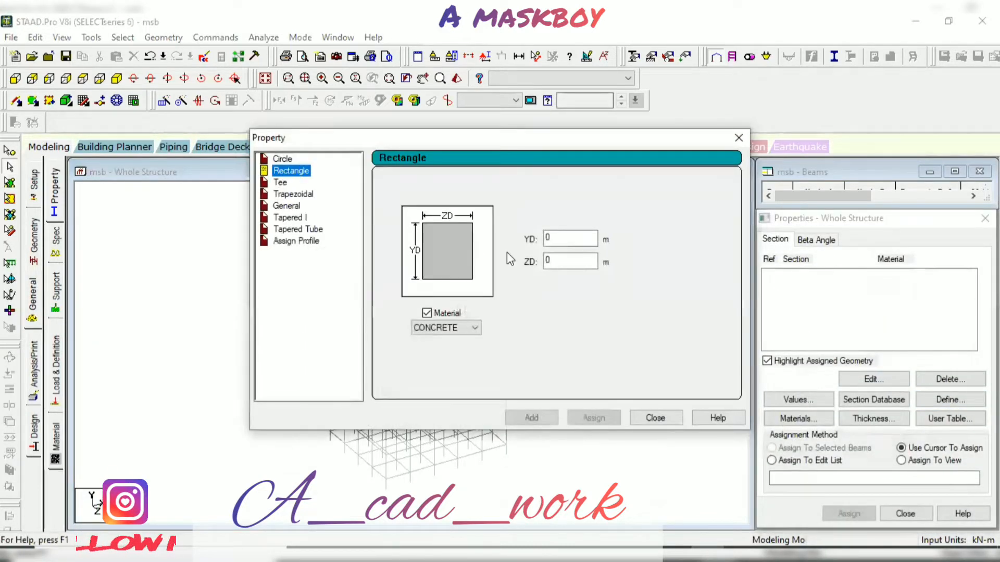
double_click(569, 238)
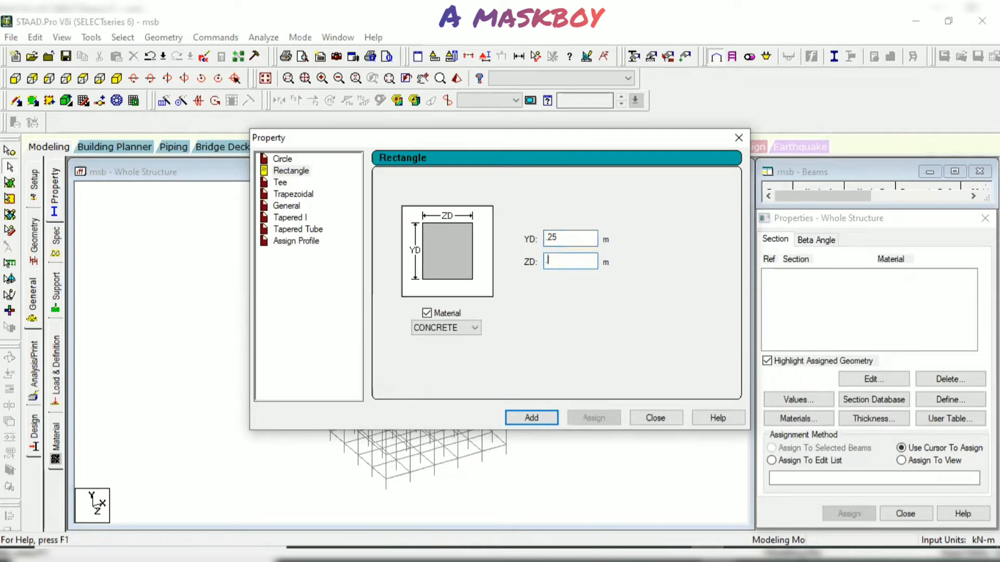
key(Return)
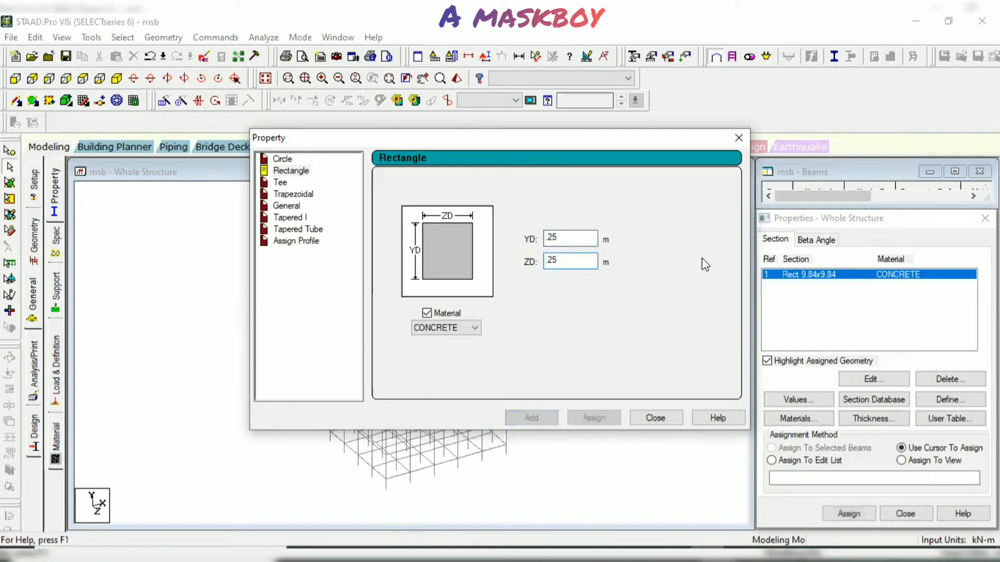
- Add a second rectangular concrete section with YD 0.30 m and ZD 0.30 m, and close the section definition
text(.3)
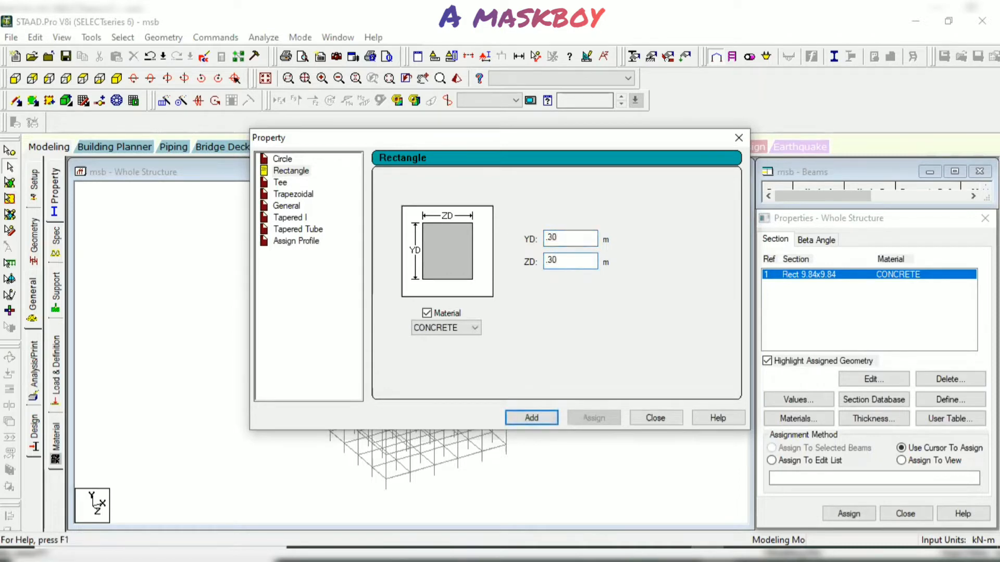
key(Return)
click(738, 138)
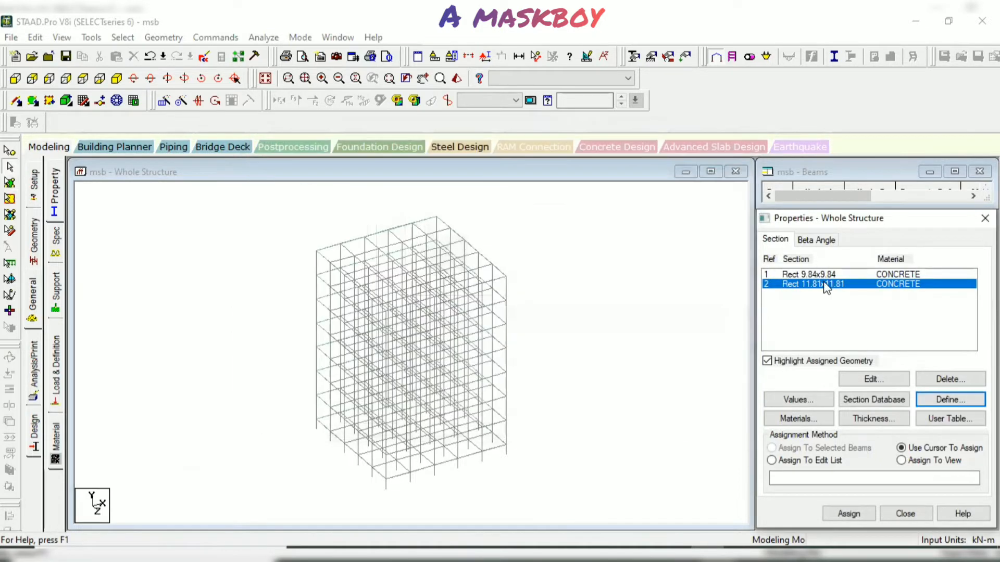
- Assign the 0.25 m square concrete section to all beams parallel to X and Z
click(824, 274)
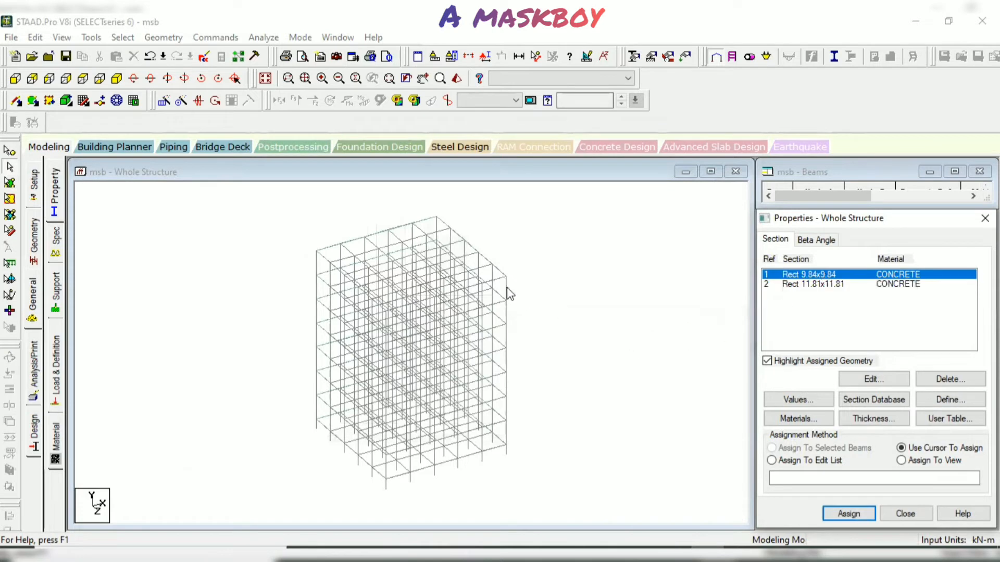
key(Return)
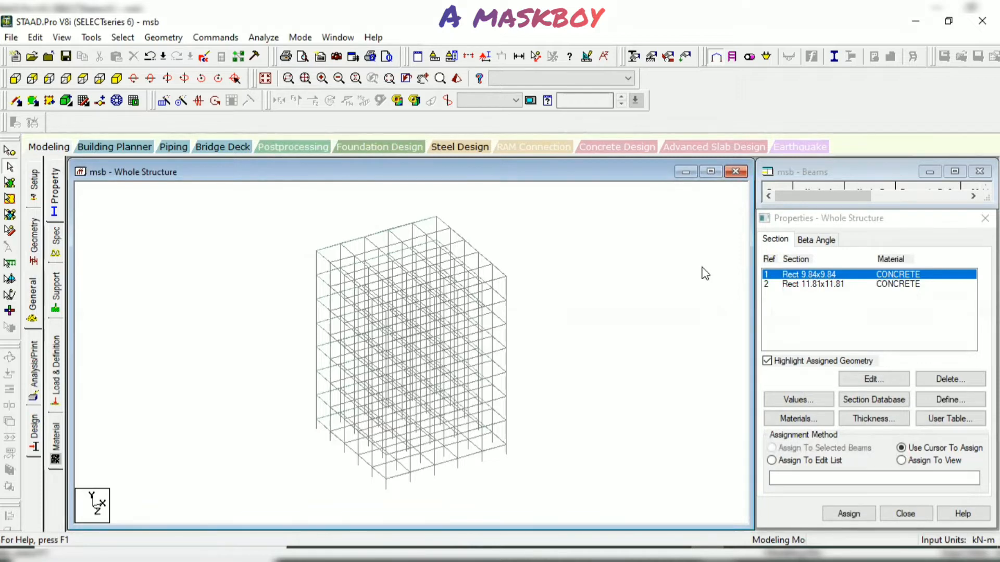
click(123, 38)
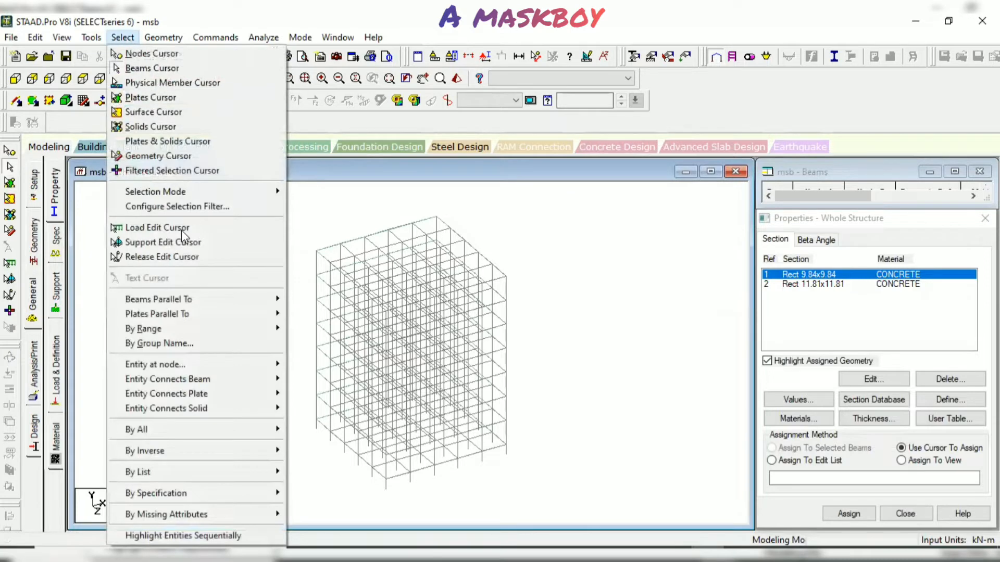
mouse_move(214, 298)
click(307, 300)
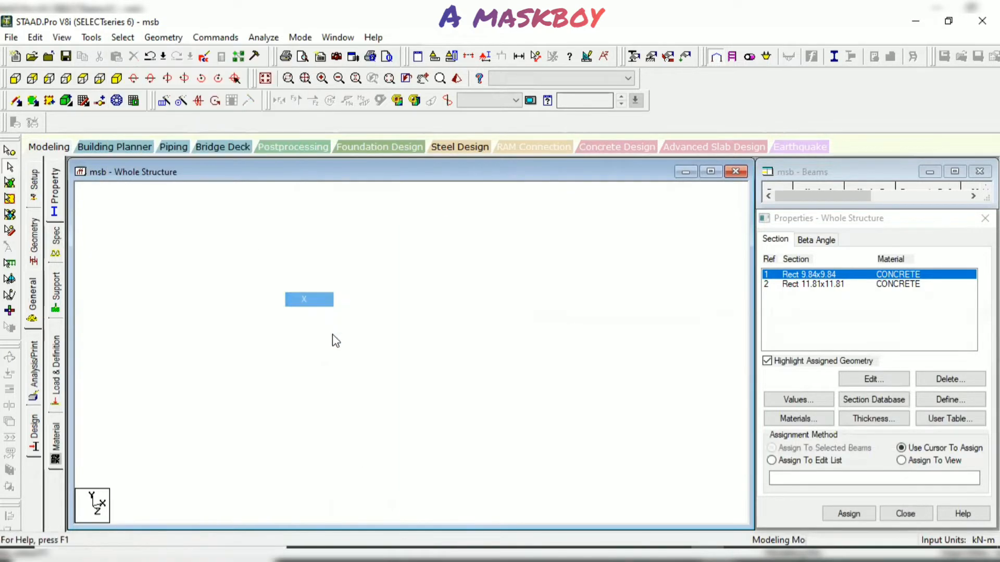
click(123, 37)
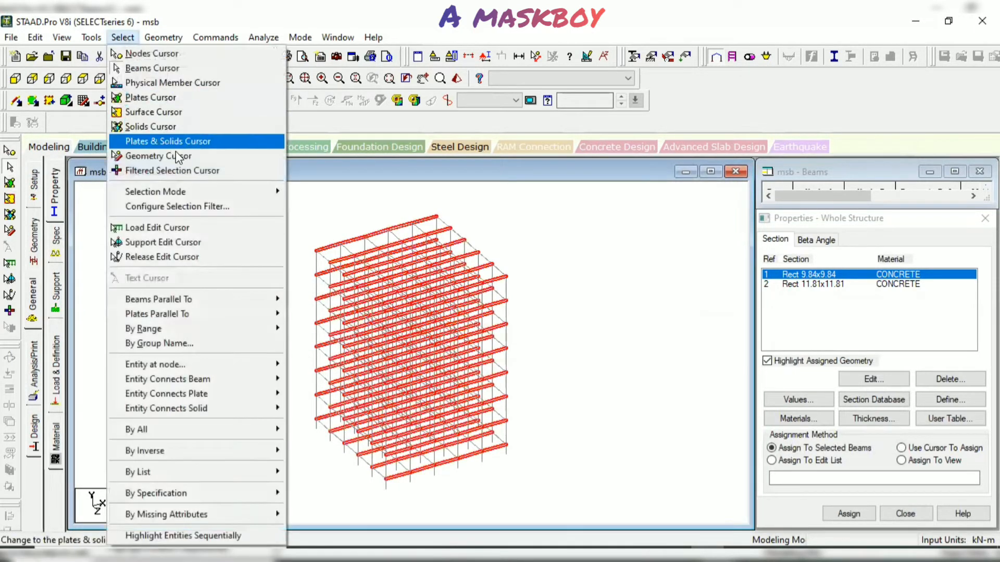
mouse_move(284, 302)
click(301, 328)
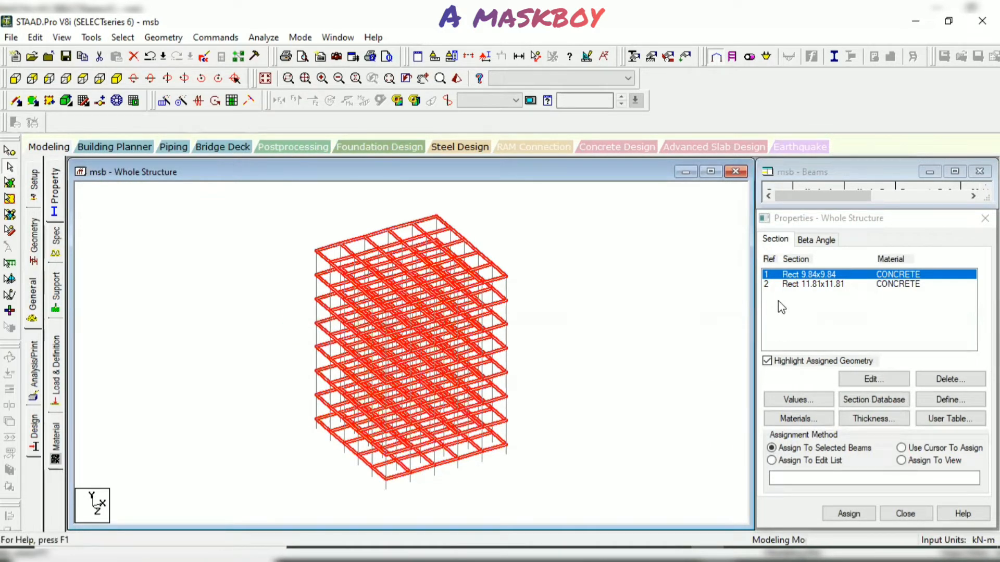
click(848, 513)
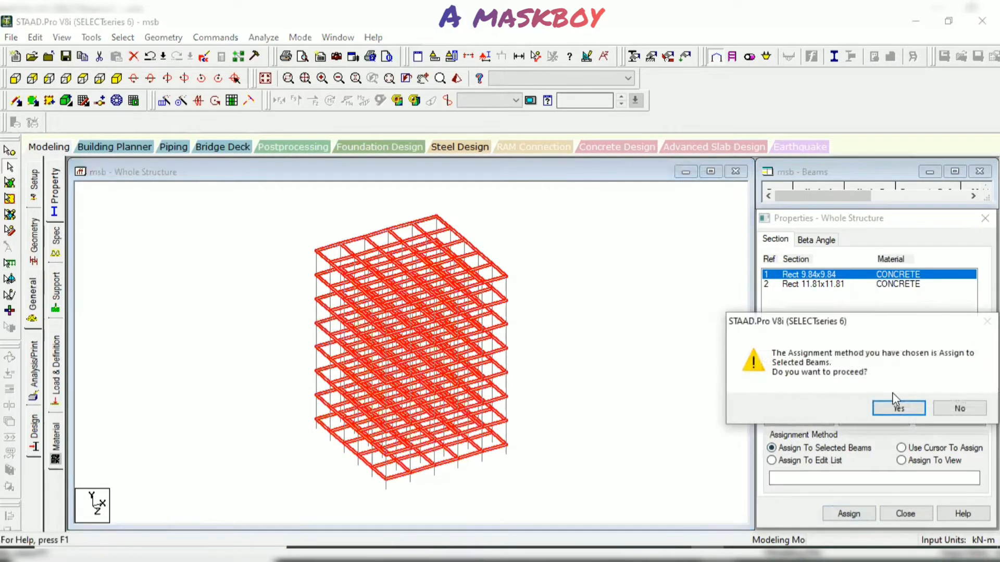
click(896, 409)
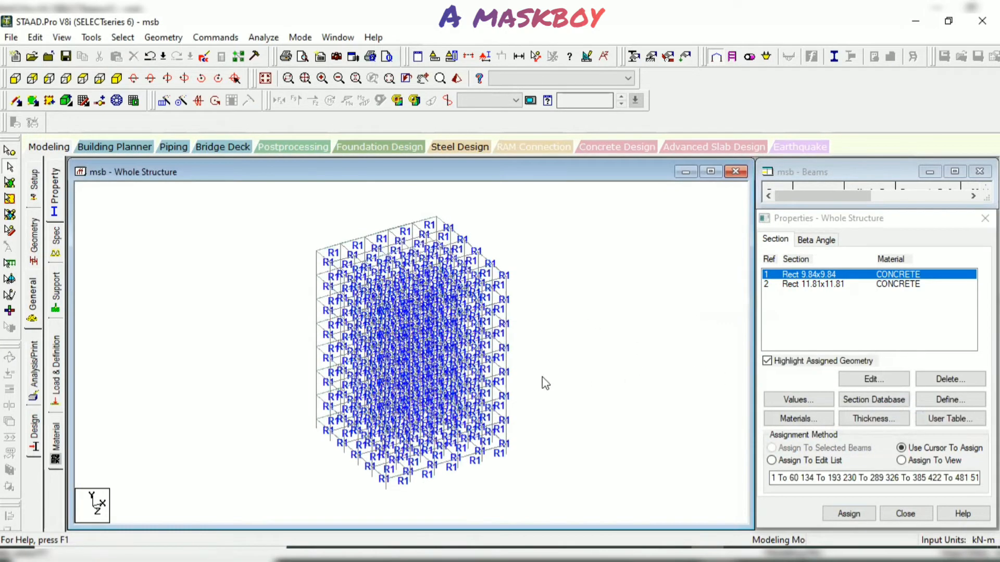
- Assign the 0.30 m square concrete section to all columns parallel to Y
click(815, 284)
click(123, 37)
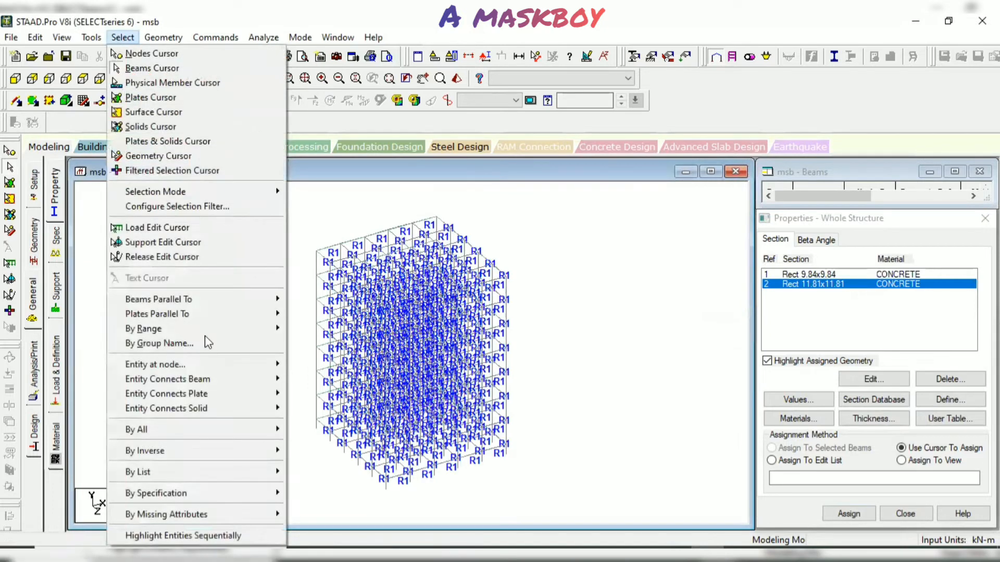
mouse_move(278, 300)
click(314, 314)
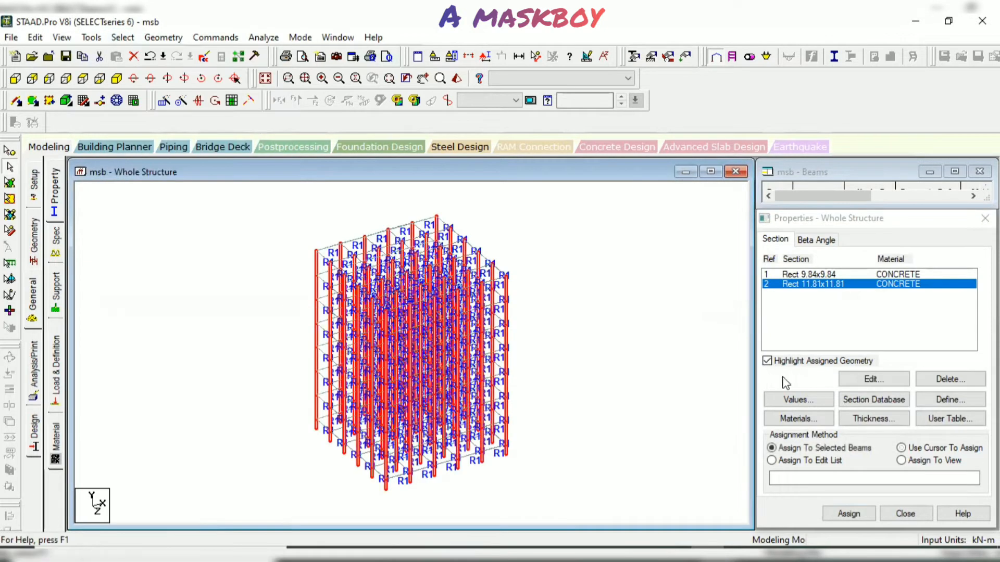
click(848, 514)
click(892, 408)
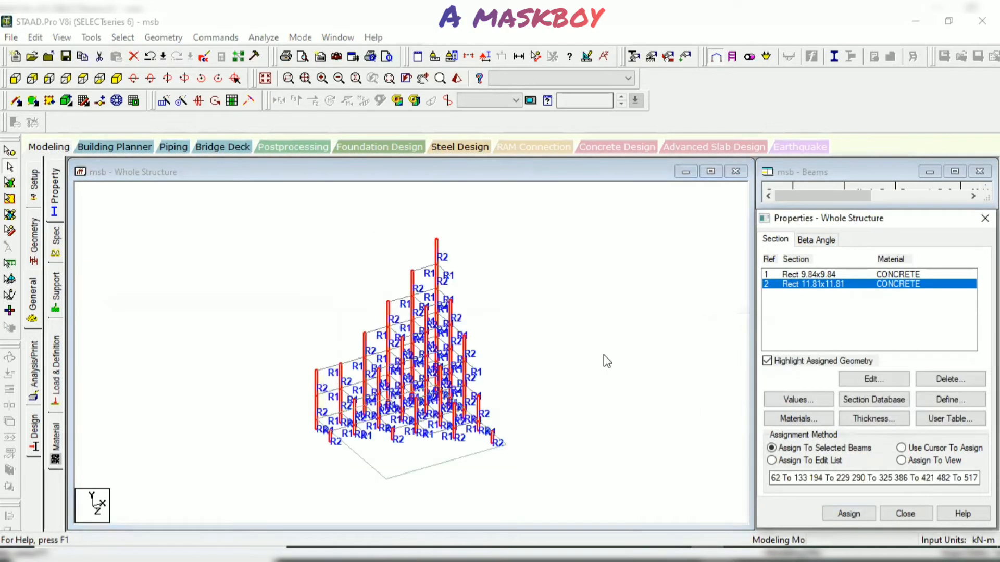
- Check the frame with its assigned sections in the rendered view from a rotated angle, and close that view
click(456, 78)
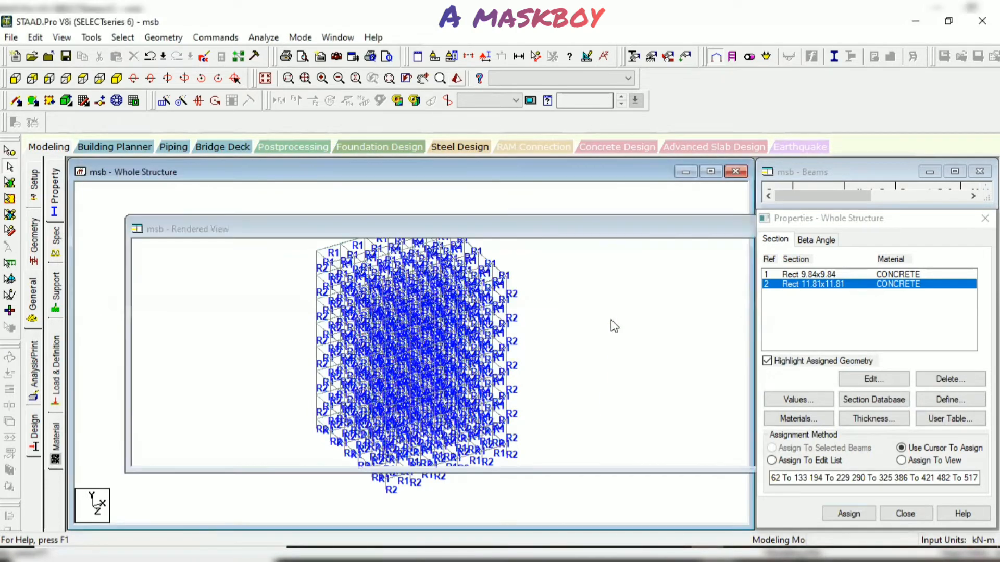
mouse_move(609, 380)
mouse_down()
mouse_move(584, 290)
mouse_move(475, 344)
mouse_move(425, 340)
mouse_move(629, 263)
mouse_up()
click(570, 206)
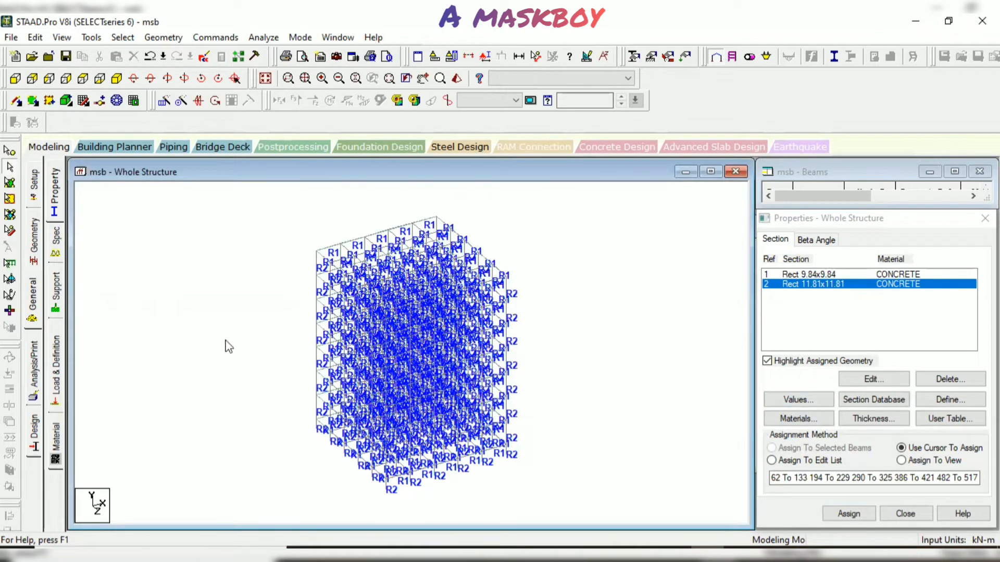
- Go to the support definitions, show the frame in front elevation, and turn on the node point labels
click(58, 298)
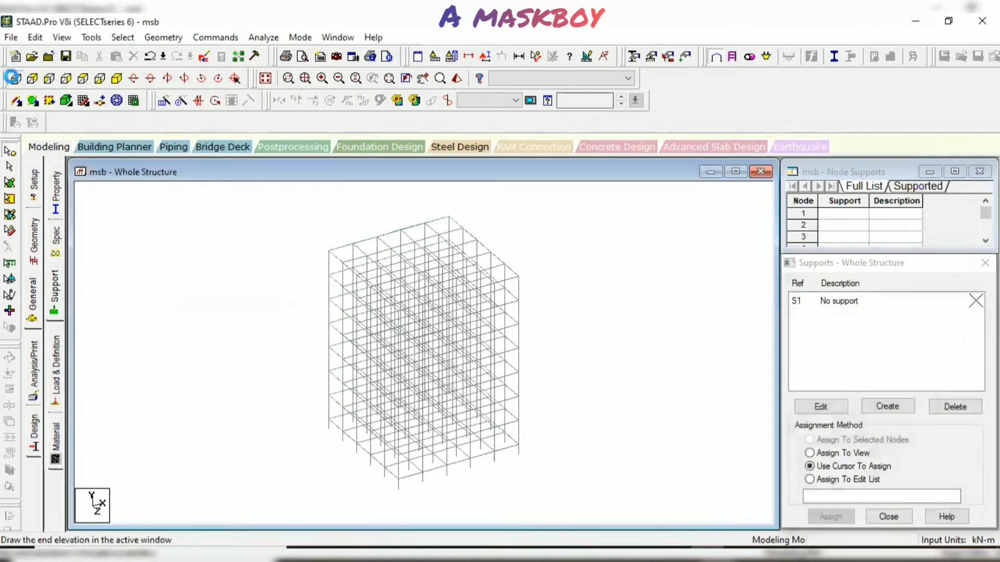
click(15, 78)
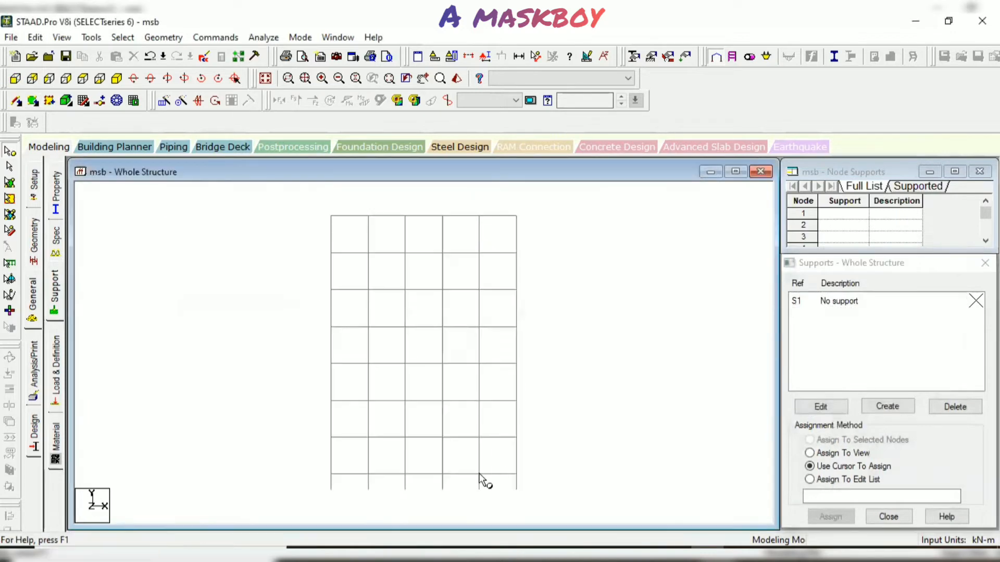
click(479, 78)
click(376, 142)
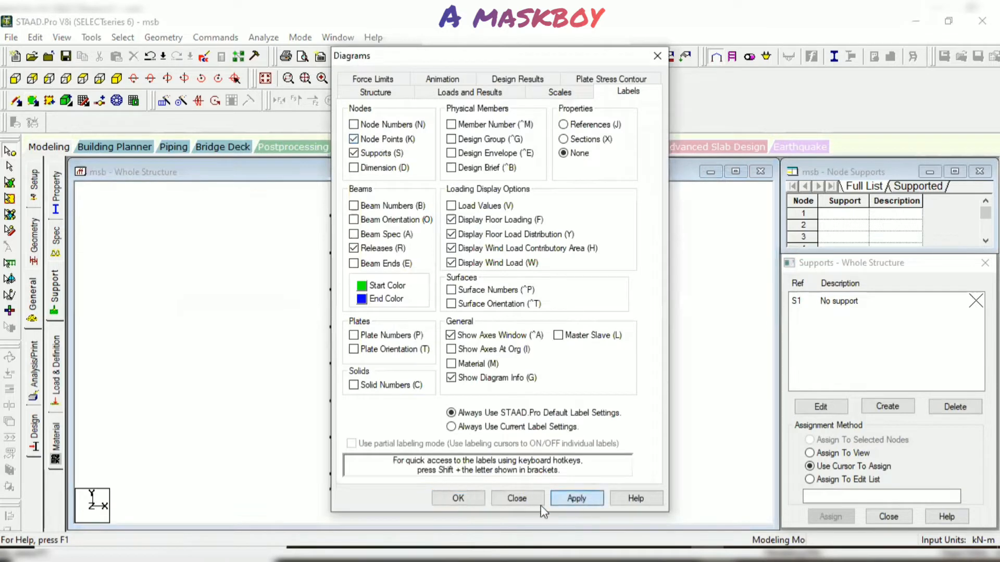
click(458, 498)
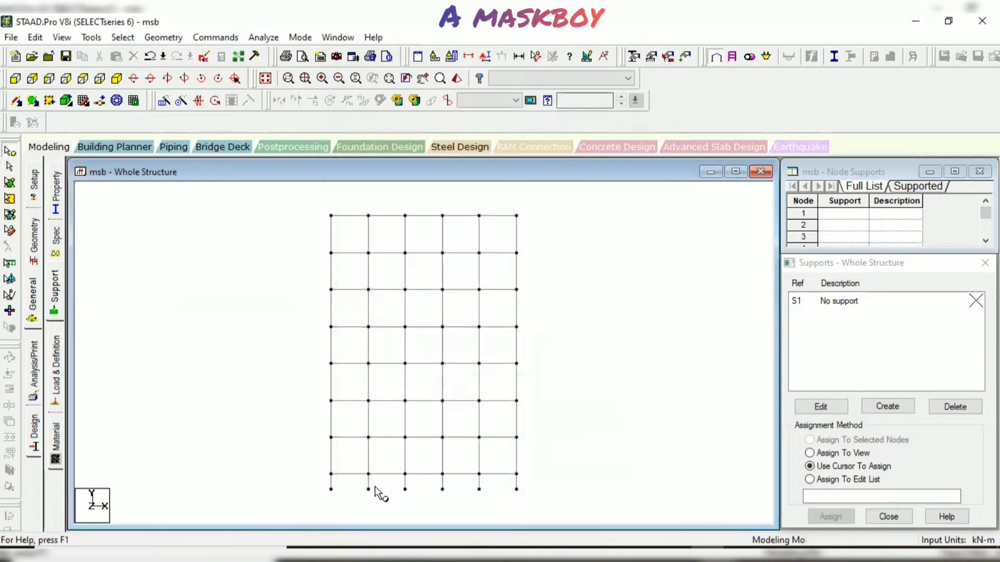
- Create a fixed support and make it the active support definition
scroll(376, 485, up, 2)
middle_drag(377, 483, 412, 411)
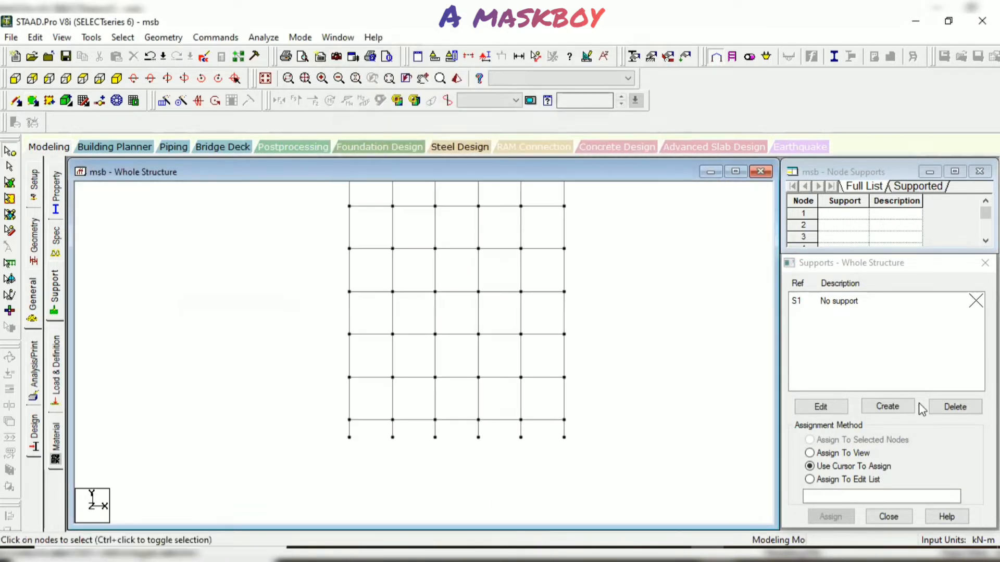
click(887, 407)
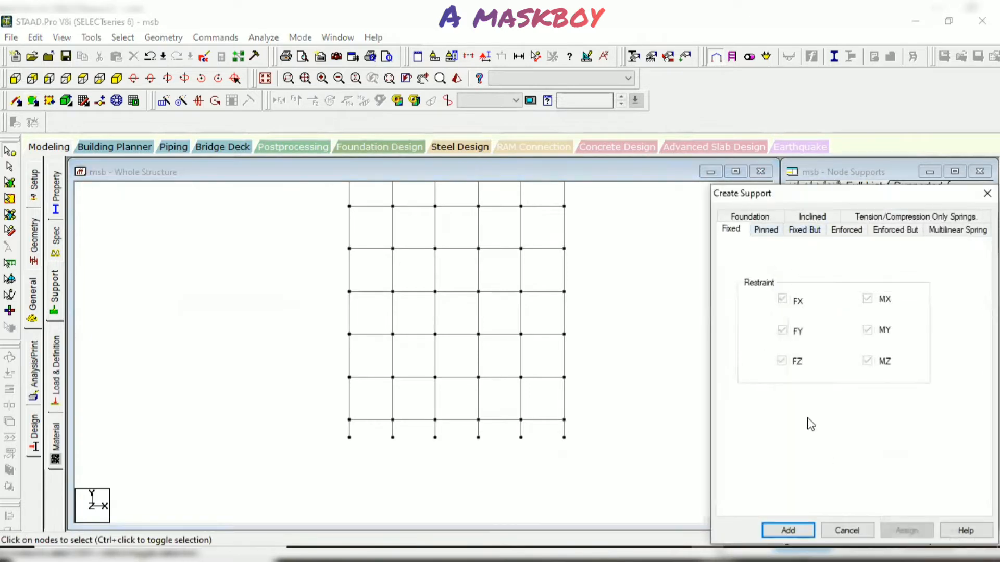
click(786, 530)
click(850, 318)
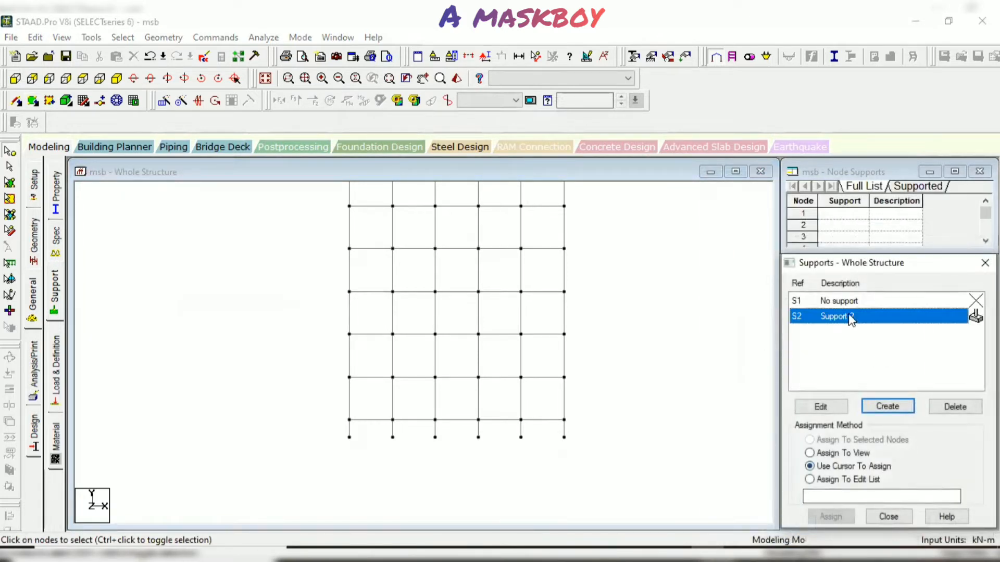
- Assign the fixed support to all nodes at the base of the columns and check the supports in the isometric view
drag(325, 447, 594, 438)
click(844, 521)
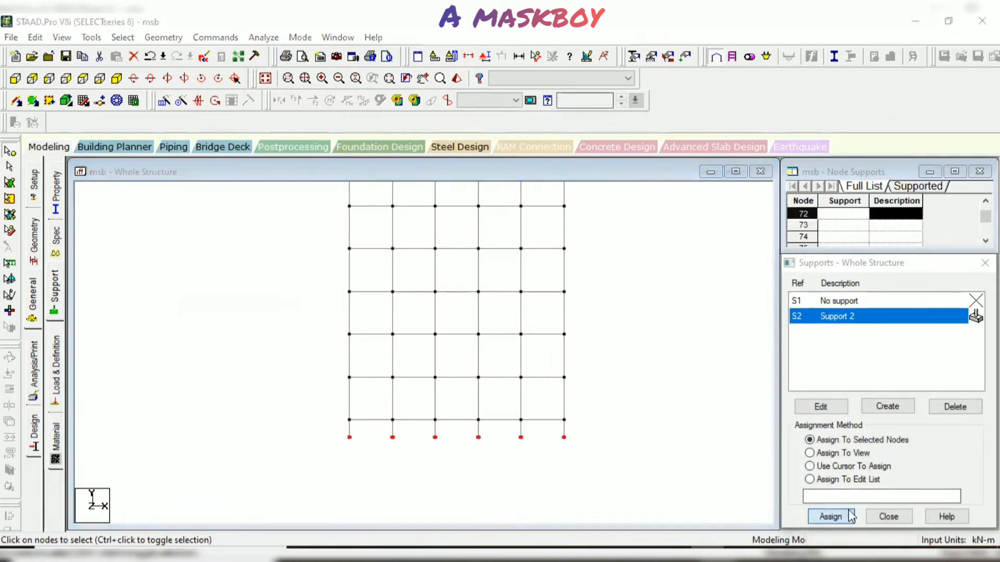
click(897, 432)
click(159, 217)
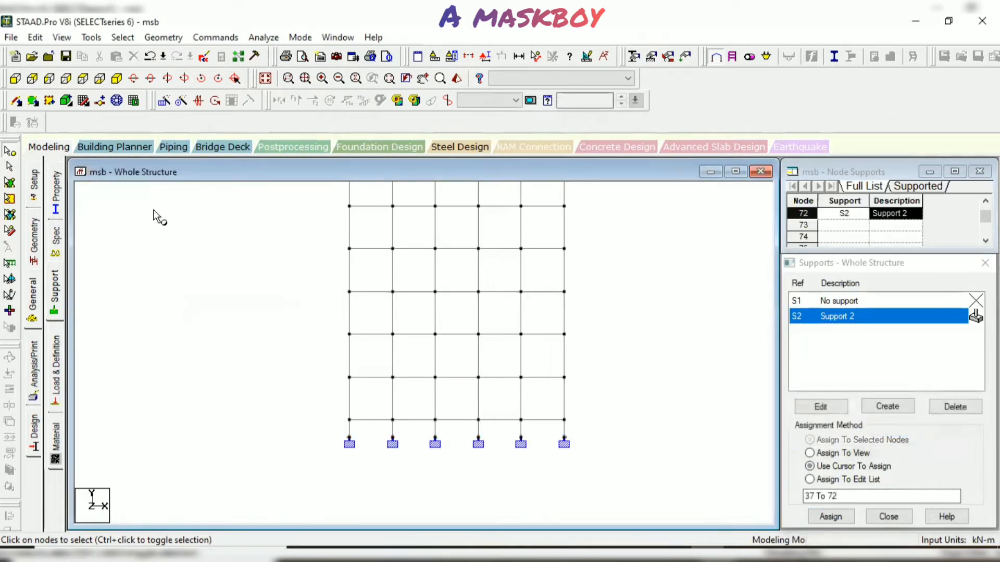
click(116, 79)
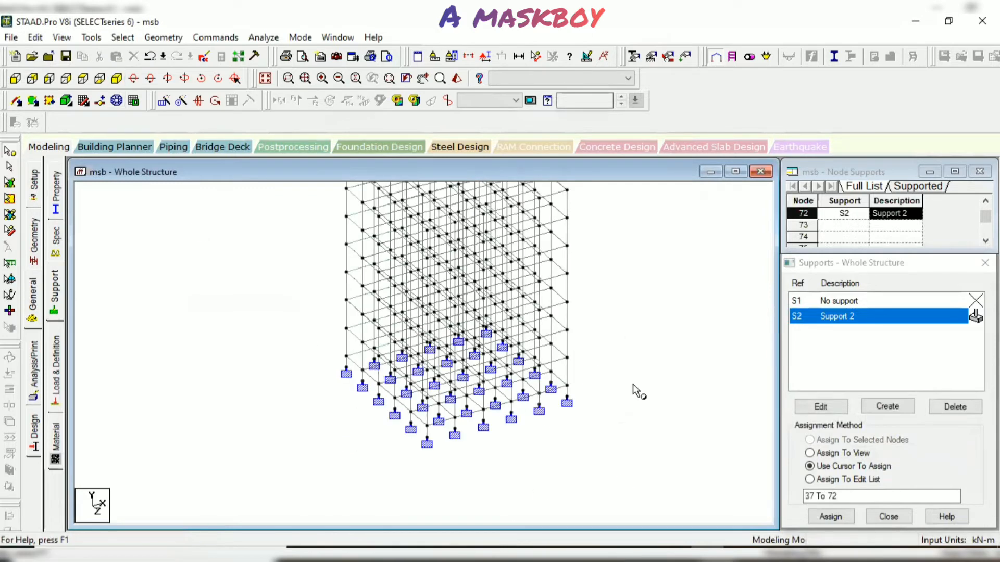
middle_drag(626, 327, 618, 384)
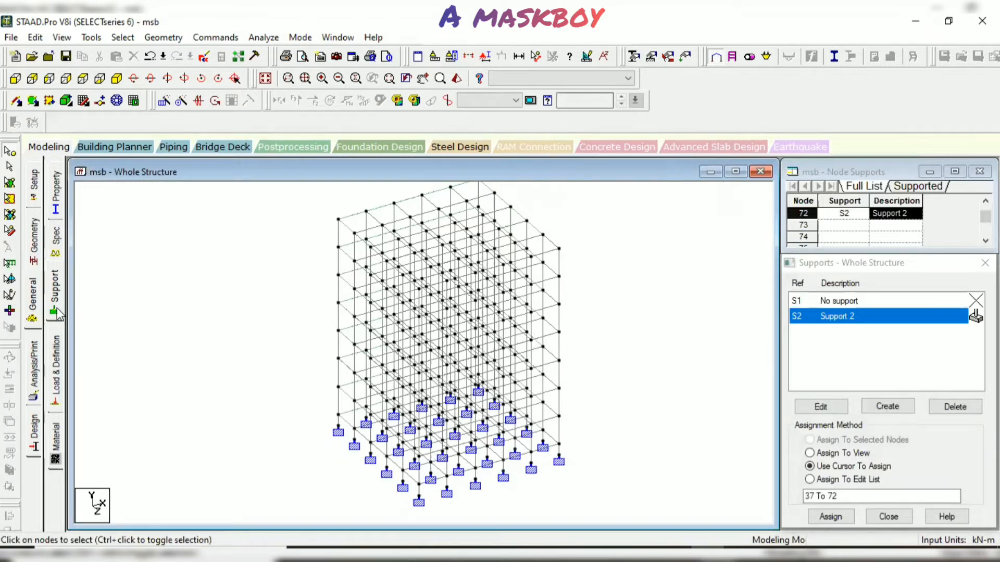
- Create two primary load cases: LOAD CASE 1 with loading type None and LOAD CASE 2 with loading type Live
click(55, 365)
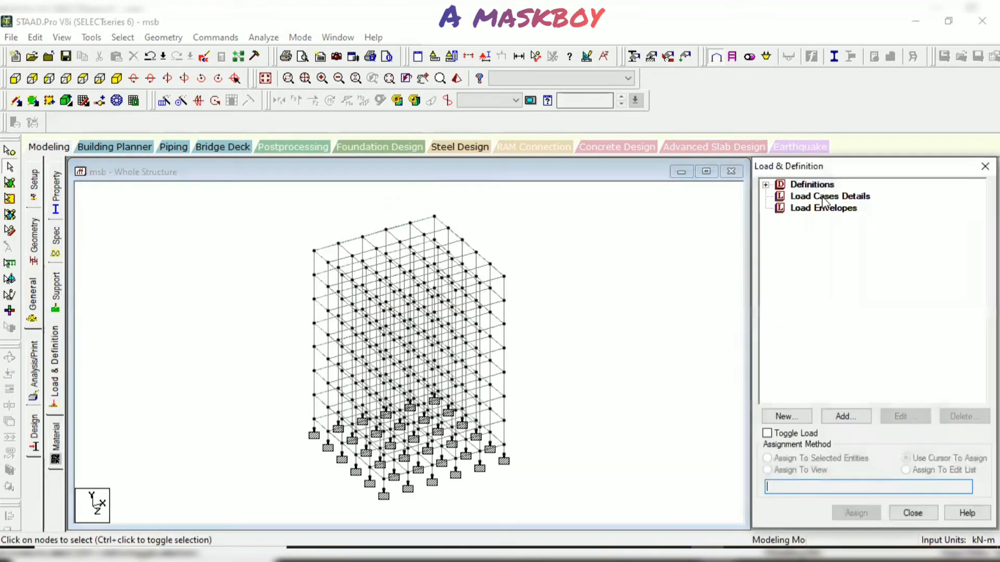
click(824, 198)
click(845, 418)
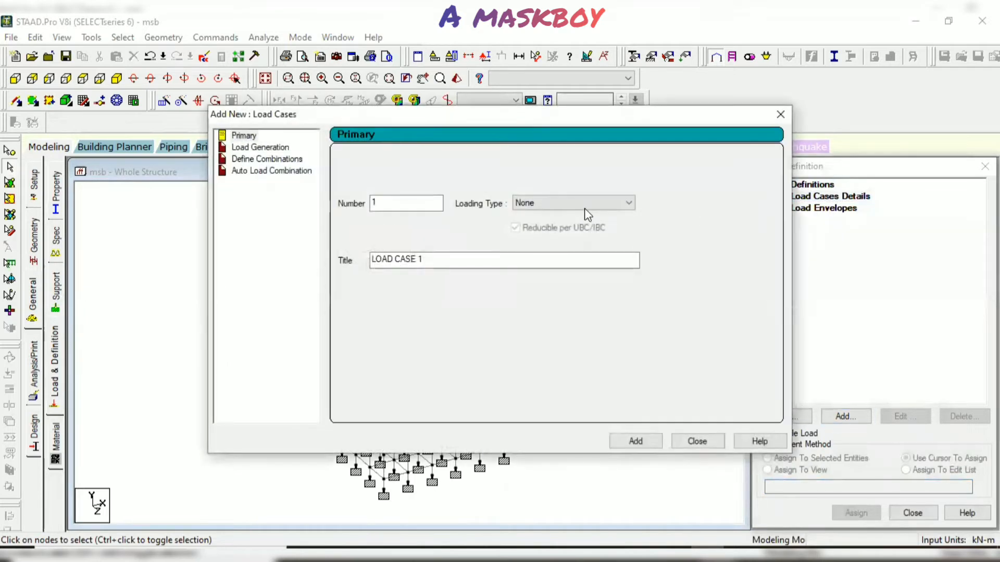
click(554, 203)
click(555, 209)
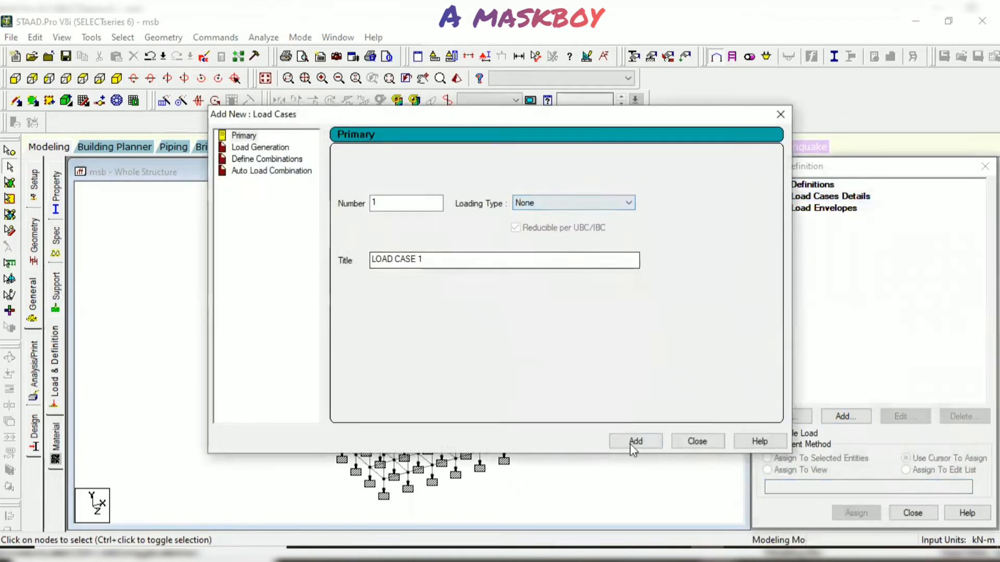
click(633, 432)
click(553, 204)
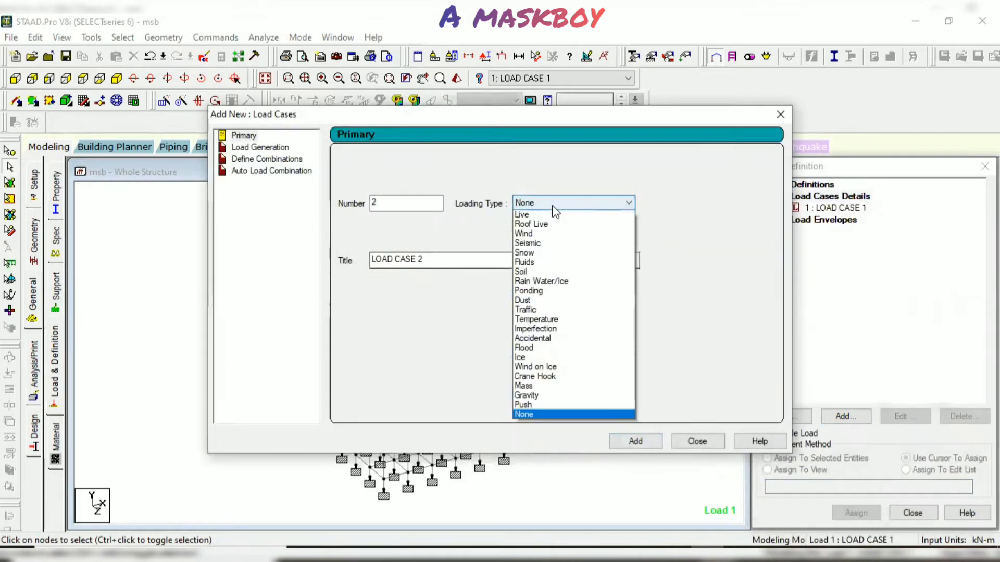
click(541, 227)
click(635, 441)
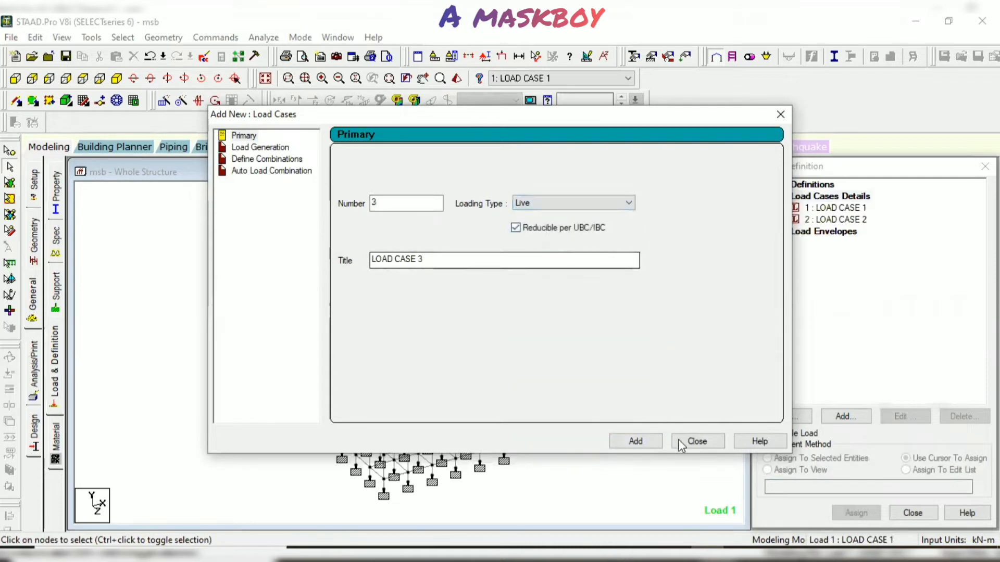
click(697, 441)
- Add a self-weight load in the Y direction with factor -1 to LOAD CASE 1
click(835, 210)
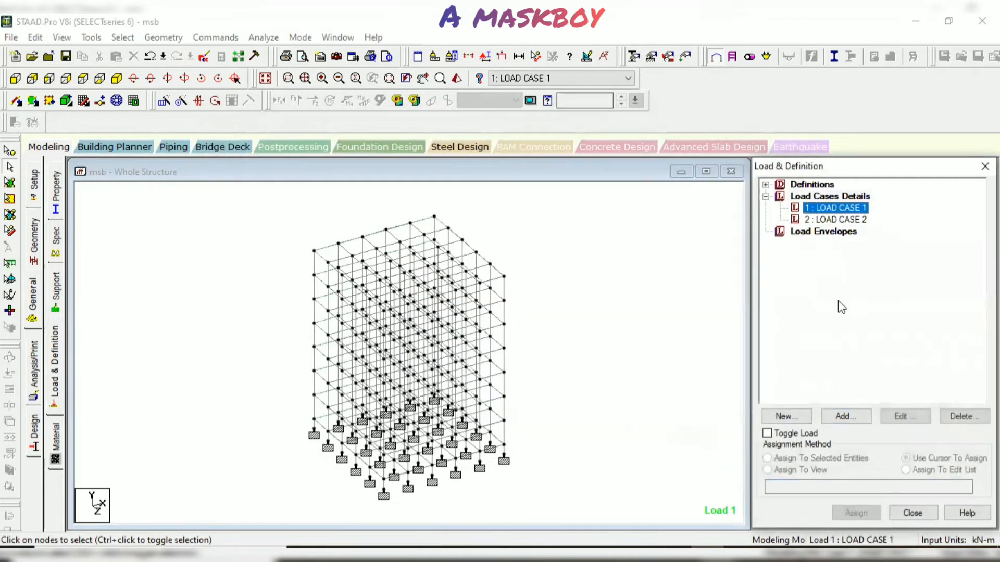
click(842, 415)
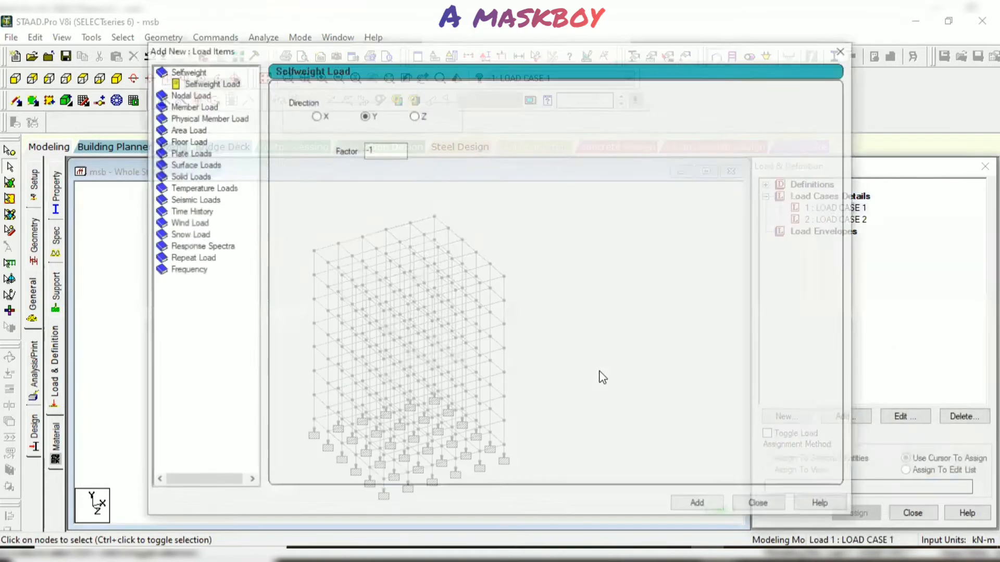
key(Return)
click(843, 50)
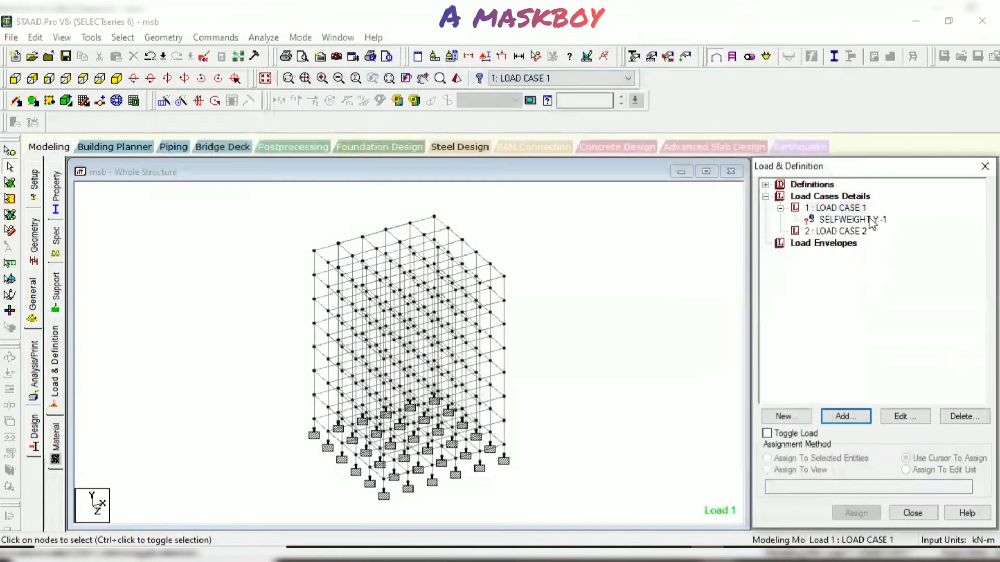
- Assign the self-weight load to all beams and columns of the frame and make LOAD CASE 2 active
drag(293, 228, 558, 478)
click(857, 513)
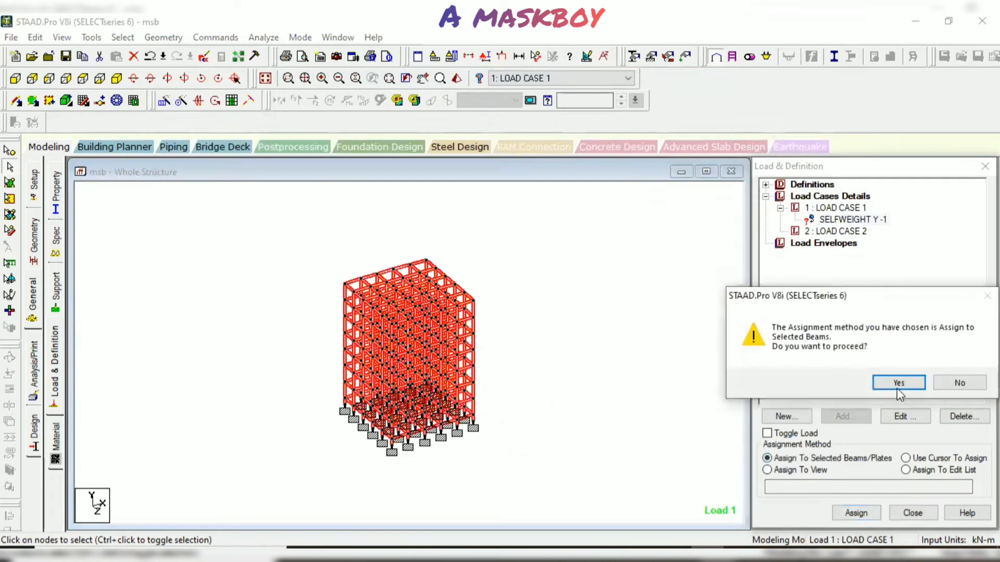
click(897, 388)
click(546, 311)
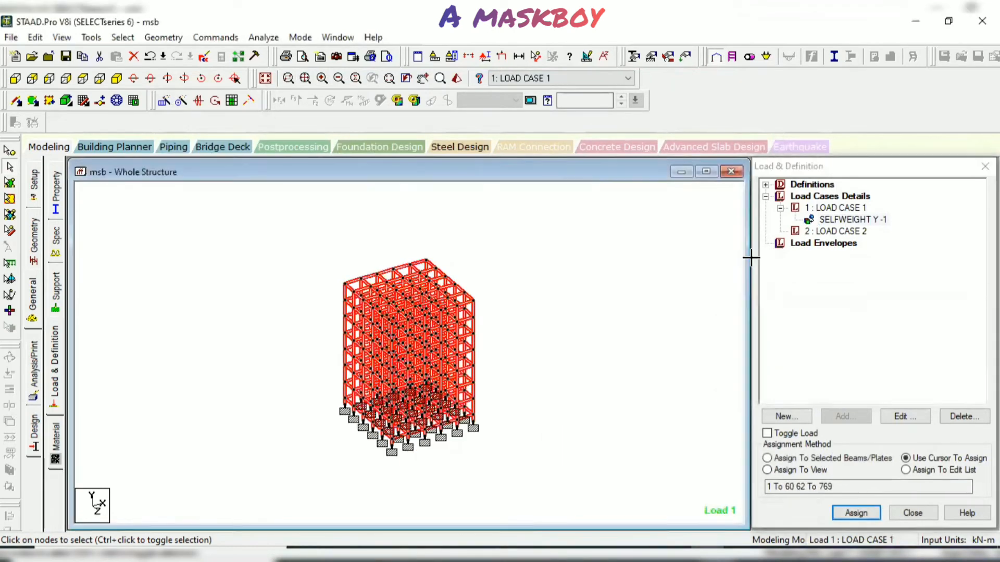
click(835, 231)
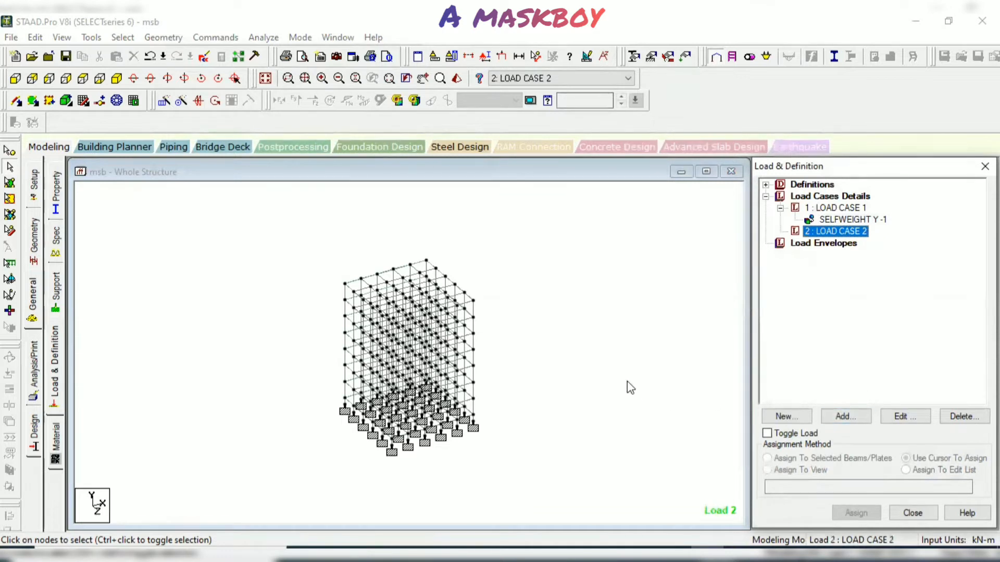
click(599, 357)
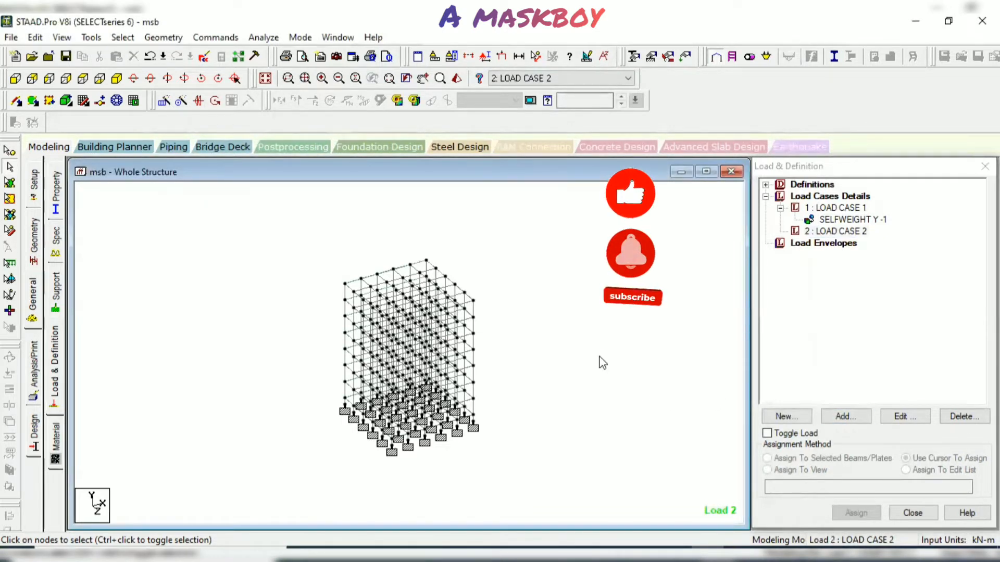
- Create a plate element thickness property of 0.15 m at all four nodes with CONCRETE material
click(56, 194)
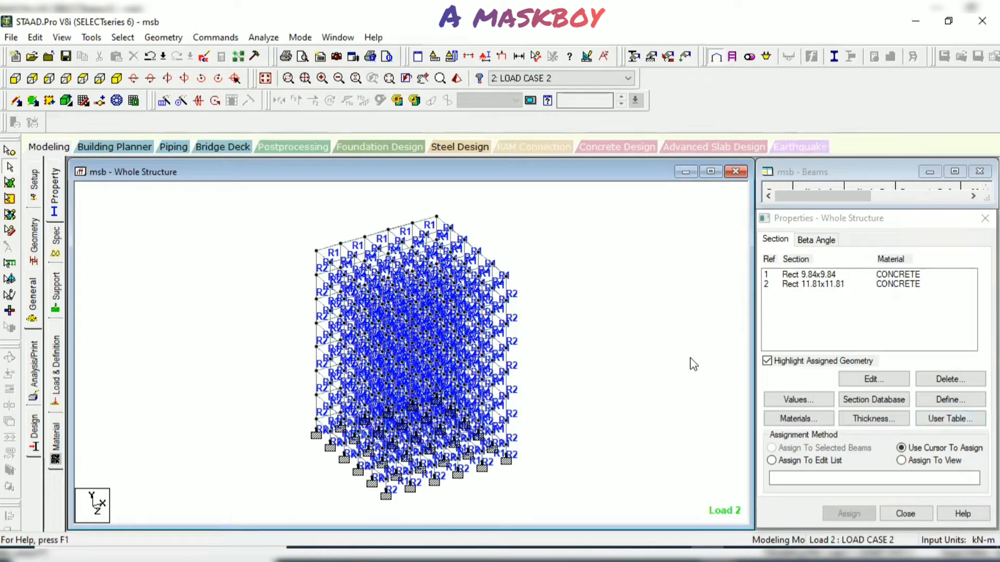
click(886, 418)
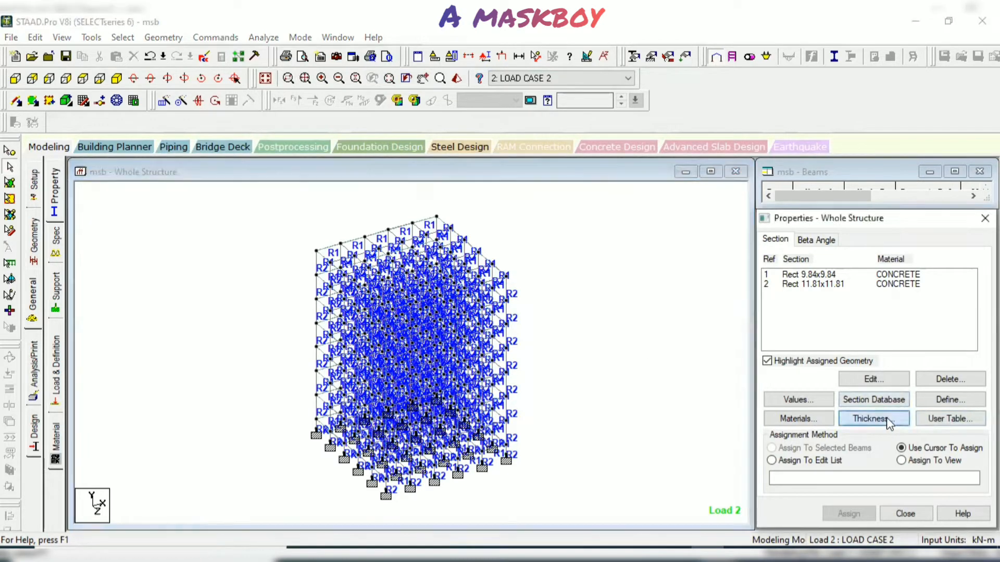
double_click(615, 232)
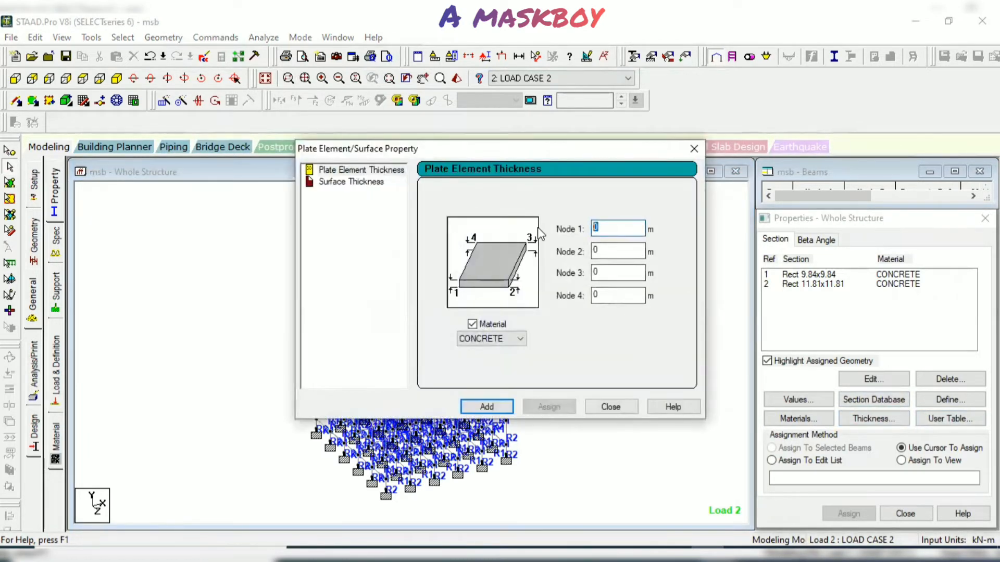
text(.15)
key(Return)
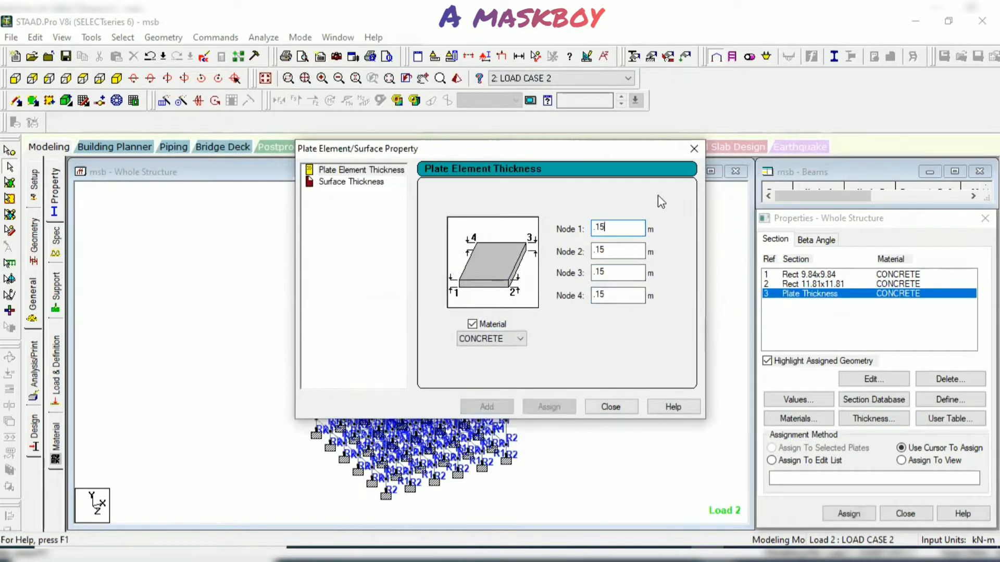
click(691, 149)
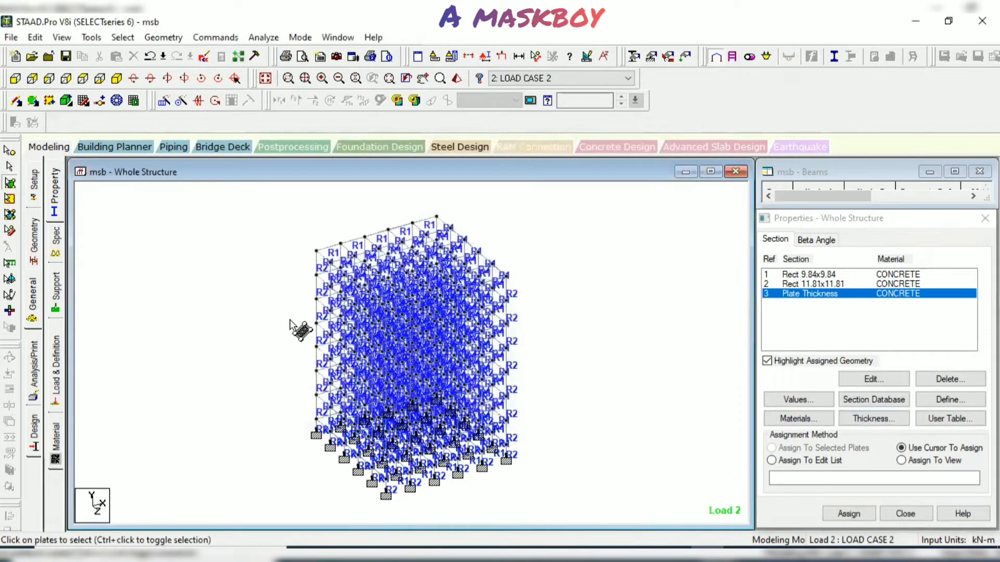
- Select all the slab plates in the structure and assign the 0.15 m plate thickness to them
drag(277, 212, 578, 494)
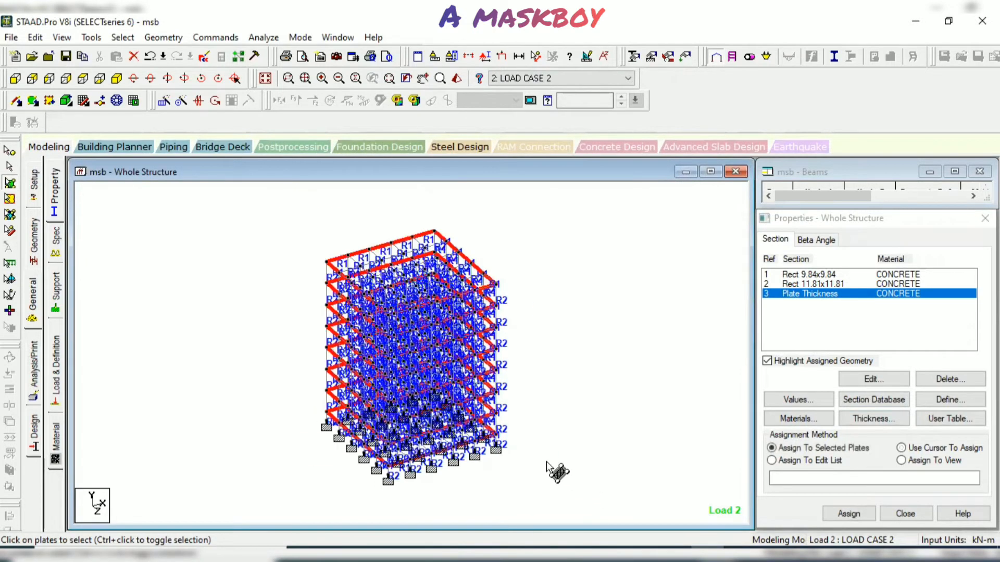
click(848, 514)
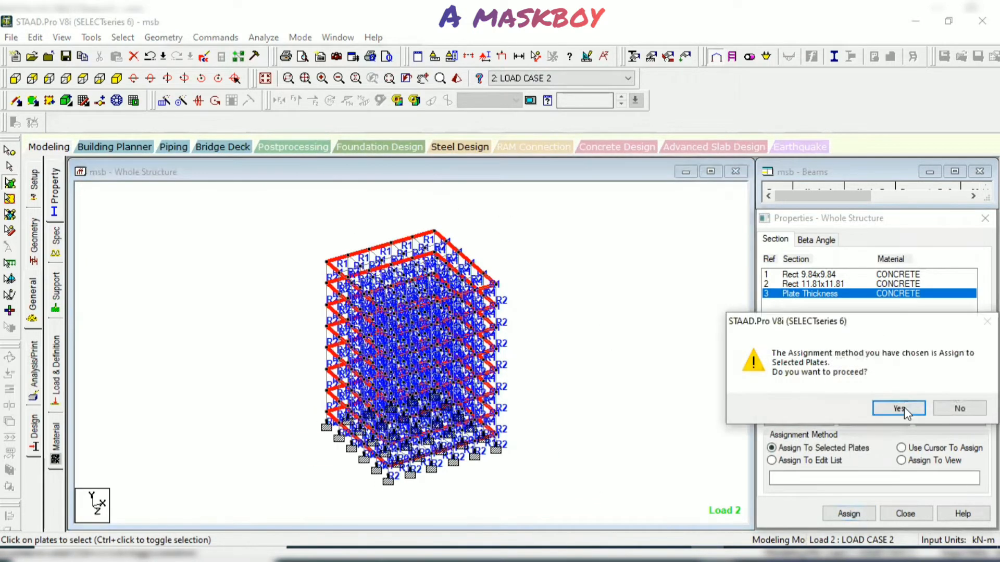
click(899, 409)
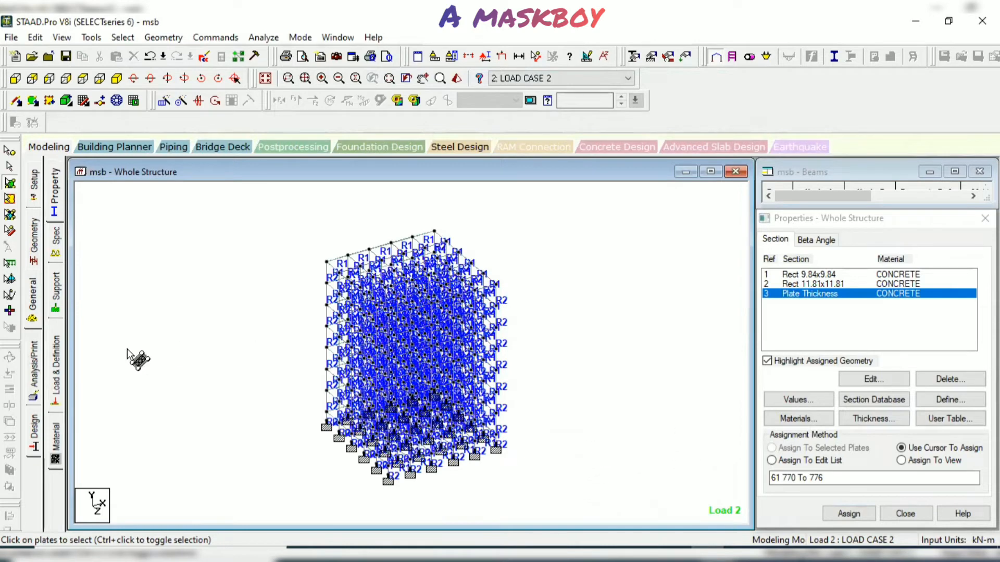
- Return to the load definitions, check the self-weight assignment, and start a new uniform force member load in LOAD CASE 2
click(57, 367)
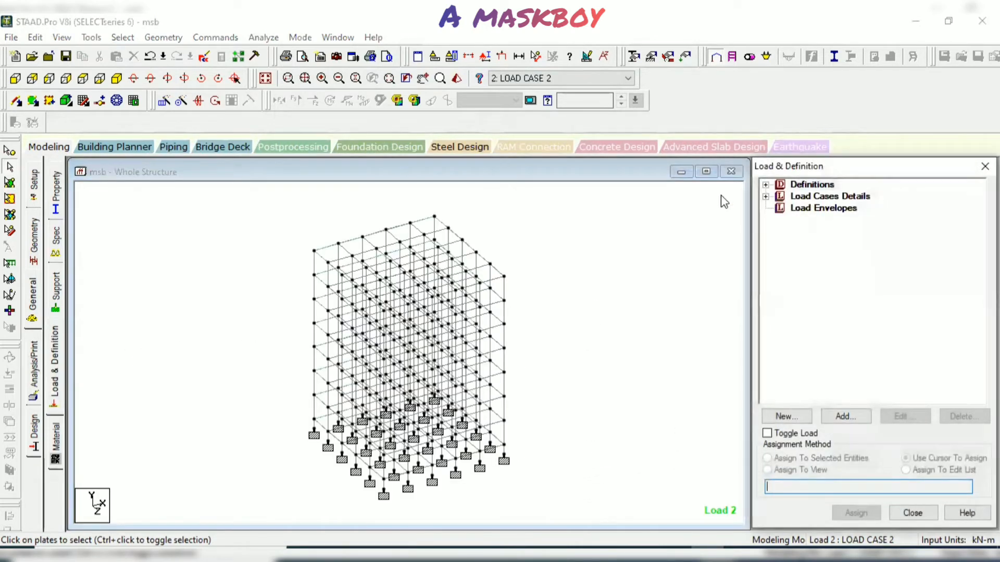
click(765, 197)
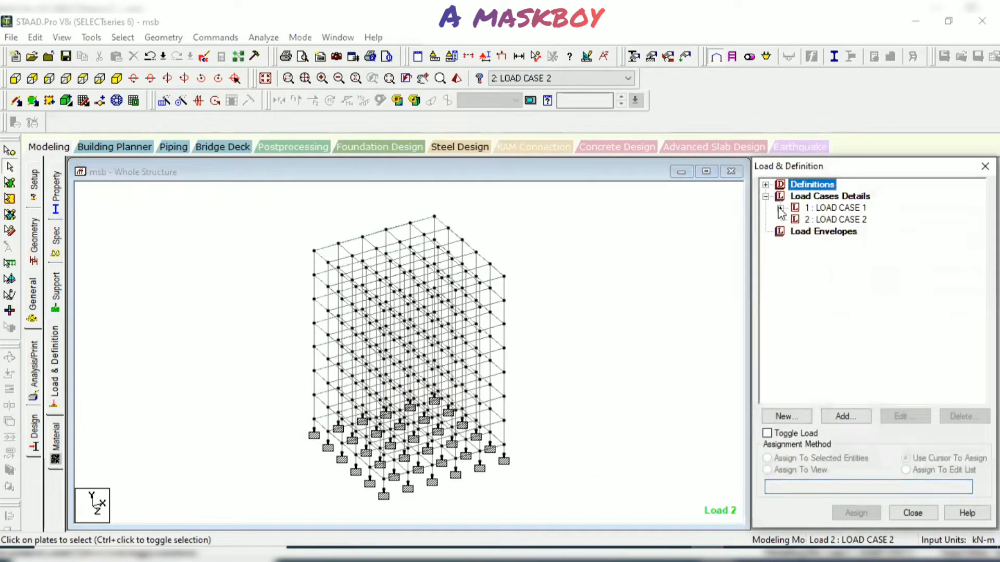
click(780, 207)
click(843, 220)
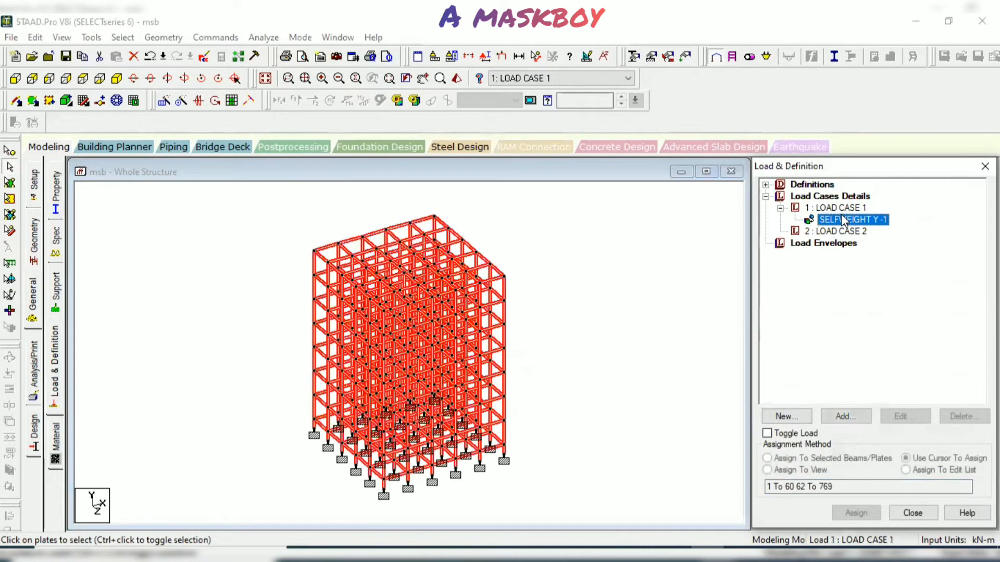
click(835, 232)
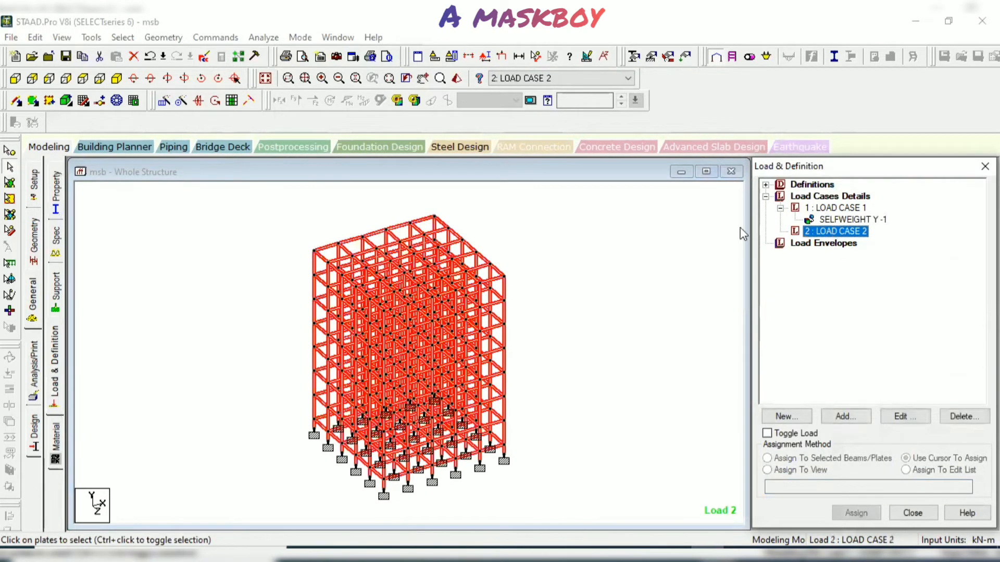
click(849, 220)
click(858, 232)
click(849, 415)
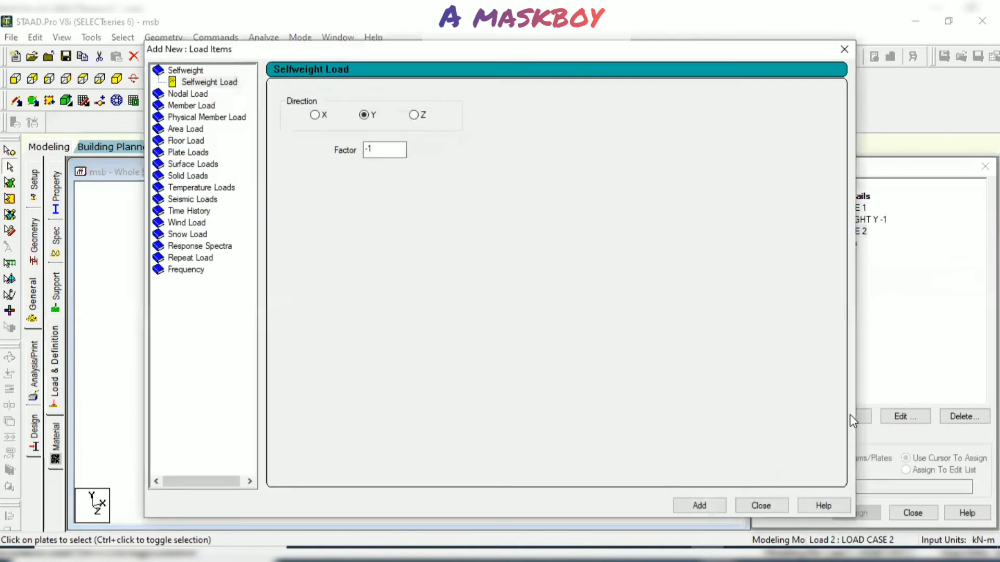
click(211, 106)
click(212, 106)
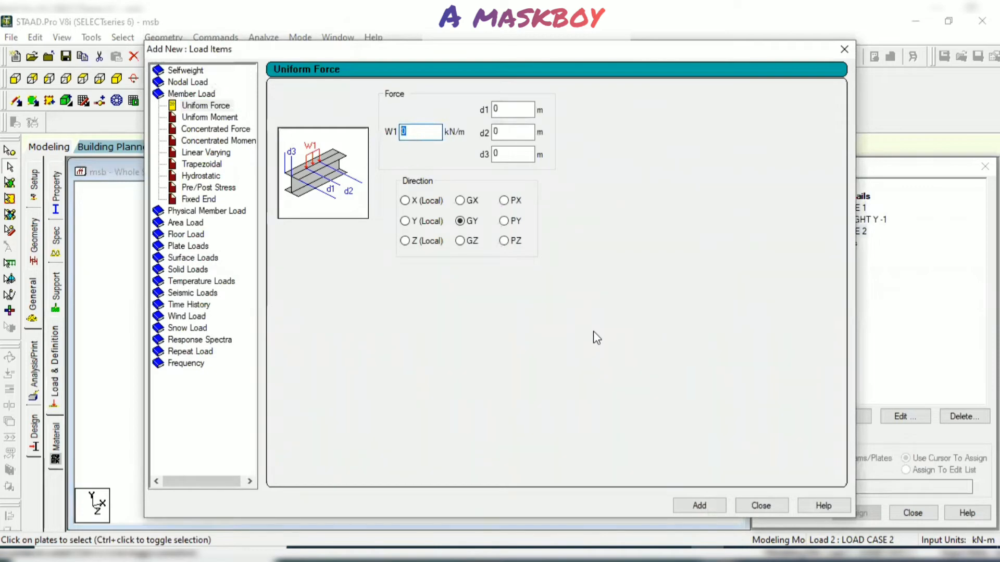
- Switch to the handwritten building data in Windows Photo Viewer and examine the given UDL load
click(676, 554)
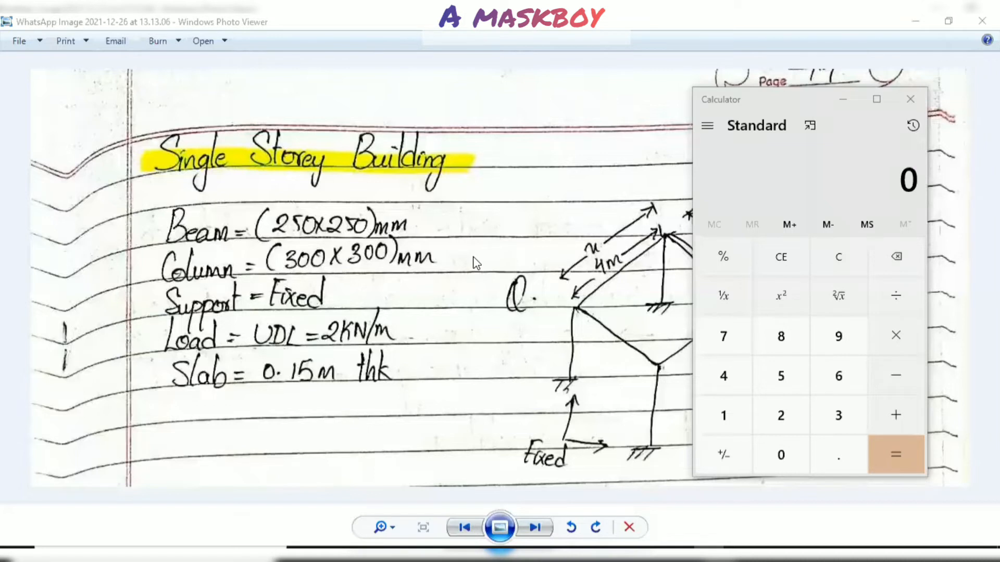
click(756, 193)
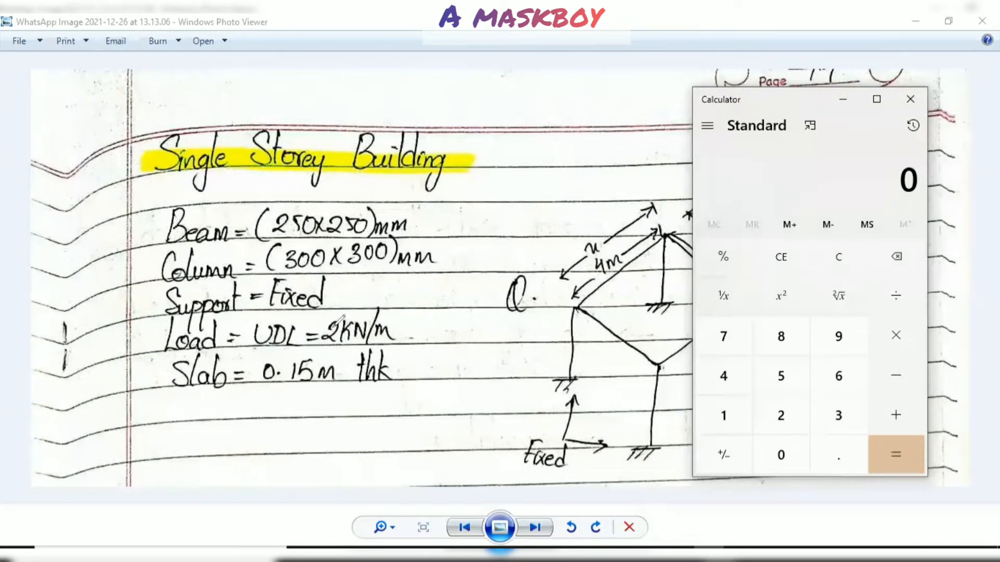
mouse_move(342, 319)
mouse_down()
mouse_move(365, 333)
mouse_move(386, 326)
mouse_move(380, 313)
mouse_move(296, 326)
mouse_move(333, 324)
mouse_up()
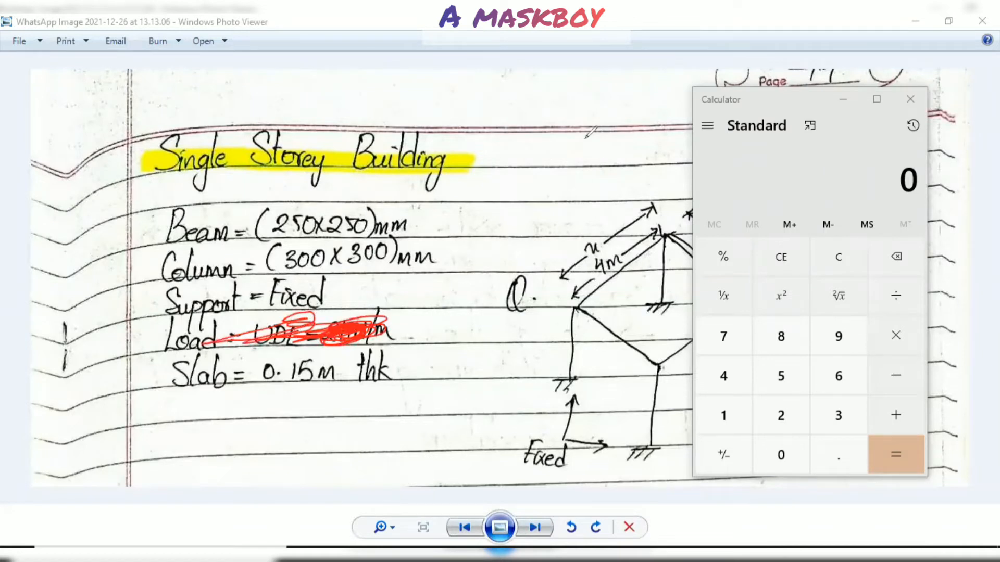
key(e)
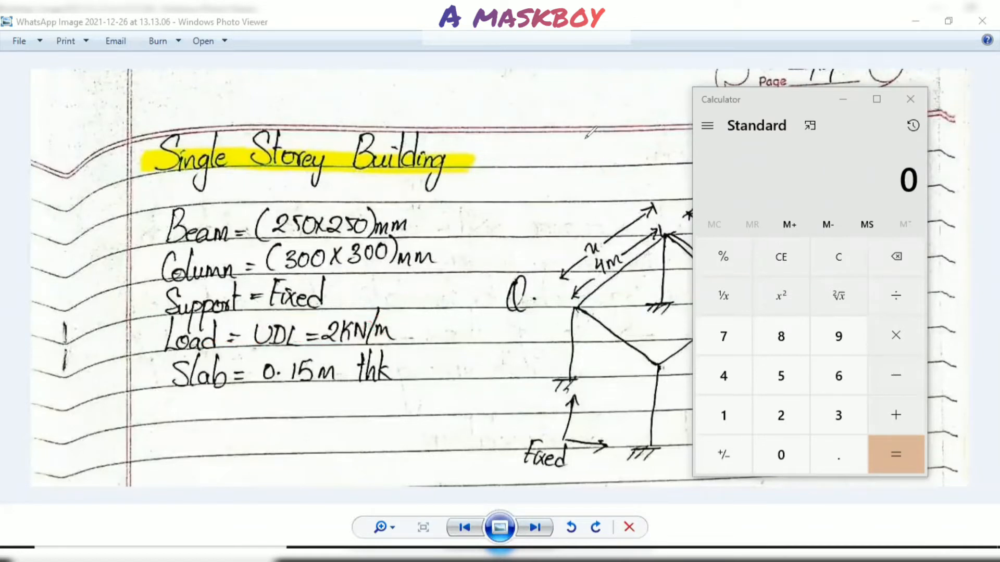
- Multiply 0.25 by 0.25 in Calculator to get the beam's cross-sectional area in square metres
click(833, 457)
click(800, 422)
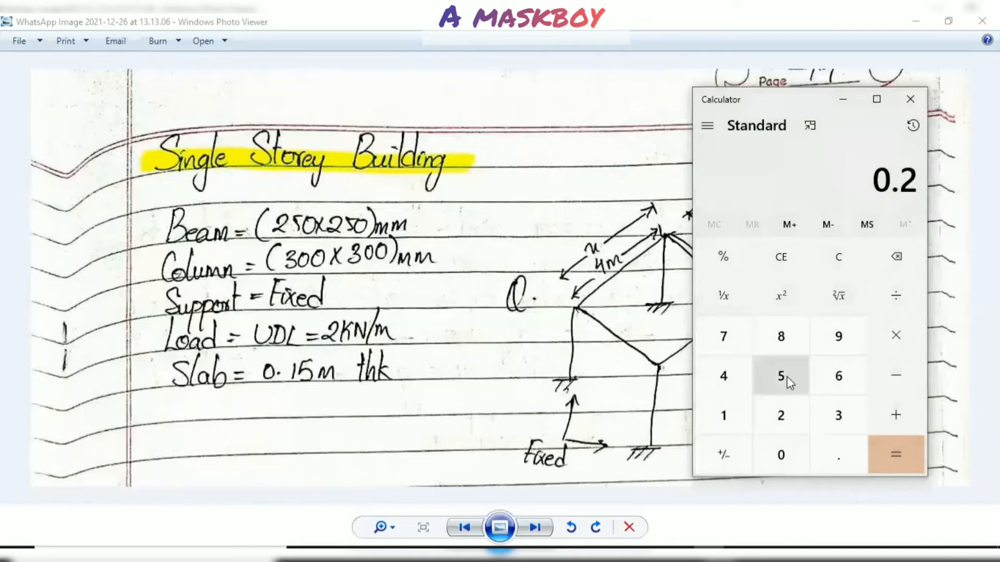
click(786, 377)
click(895, 335)
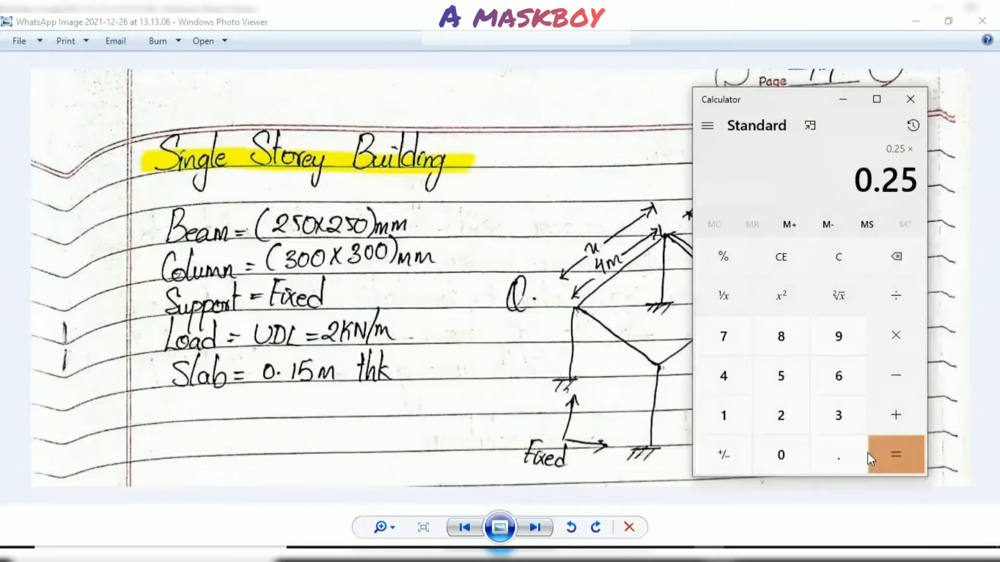
click(838, 465)
click(786, 418)
click(786, 380)
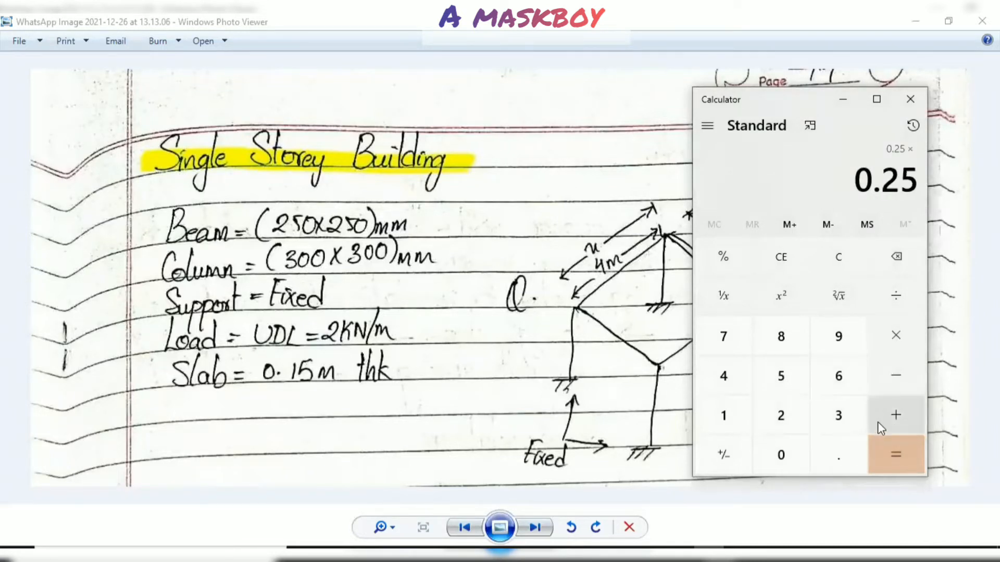
click(897, 338)
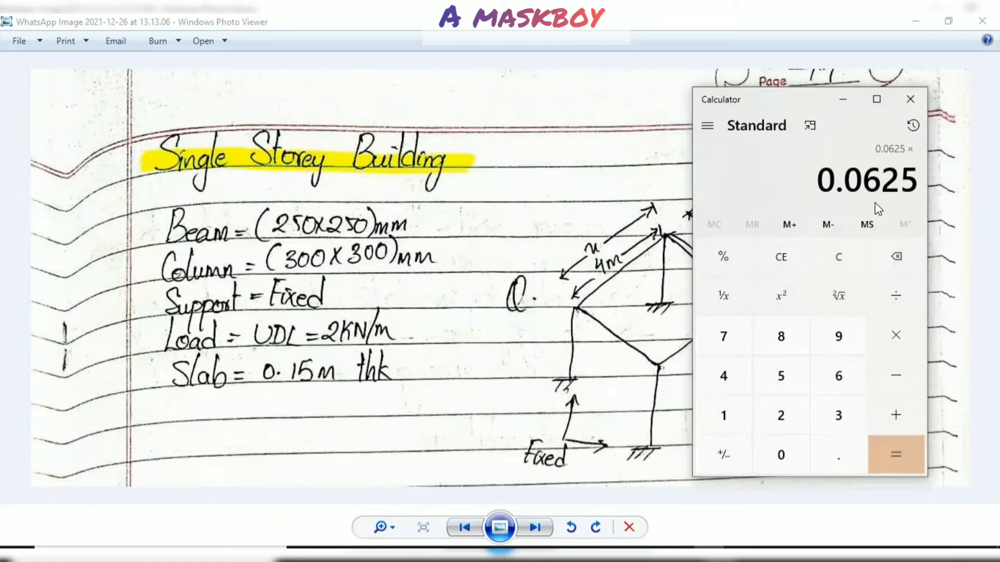
- Multiply the calculated beam area by 25 and by 1.5 to work out the factored load
click(780, 428)
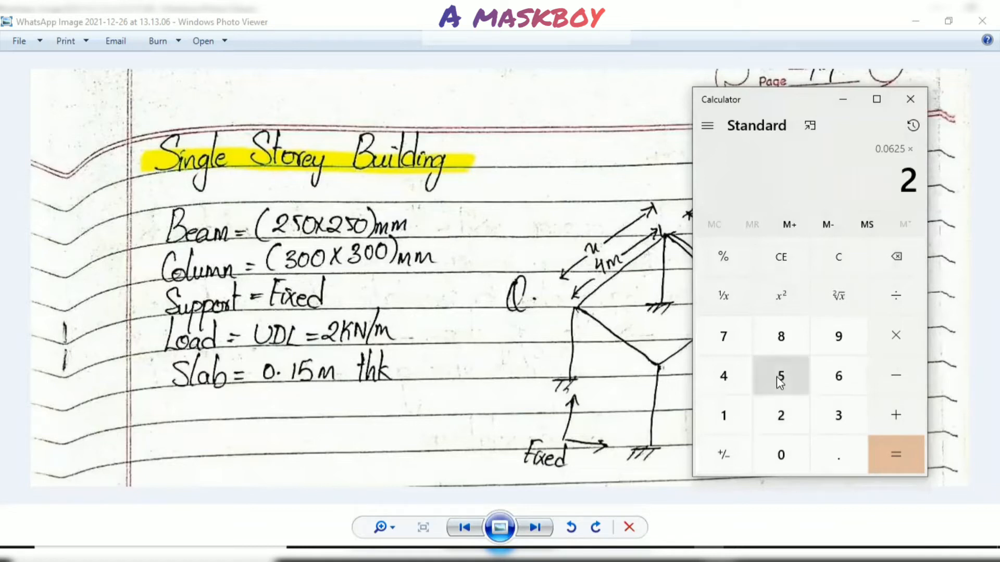
click(778, 376)
click(897, 333)
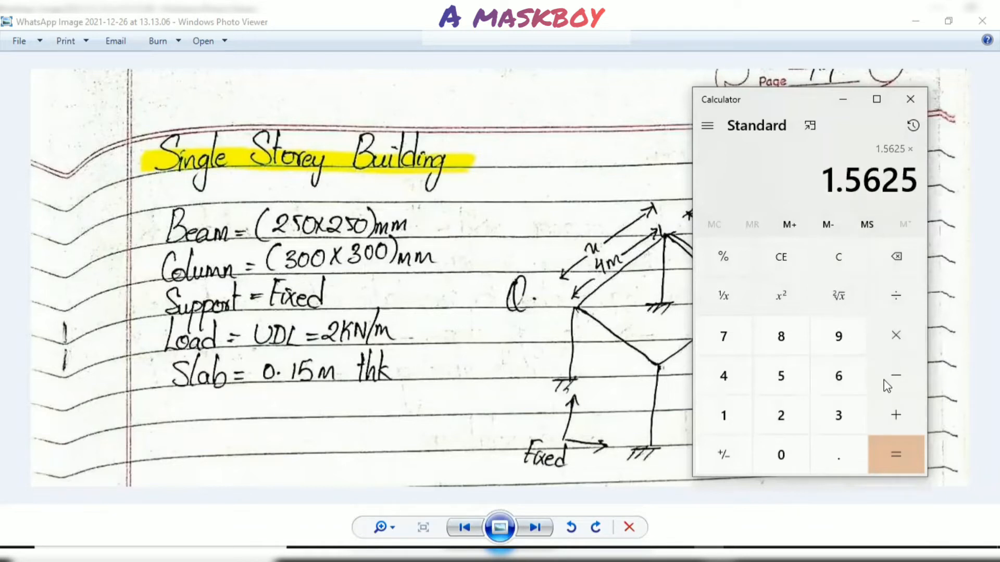
click(722, 418)
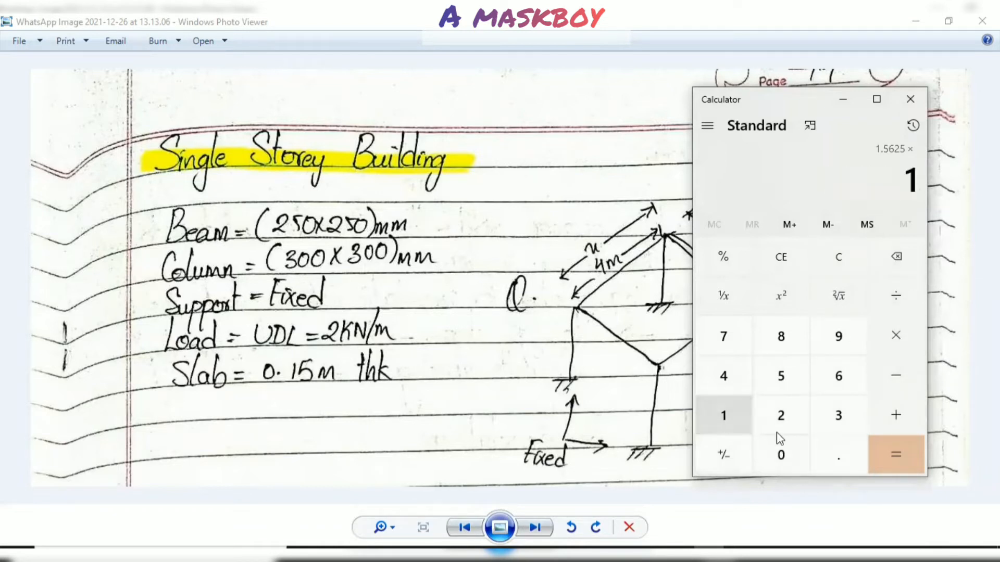
click(838, 454)
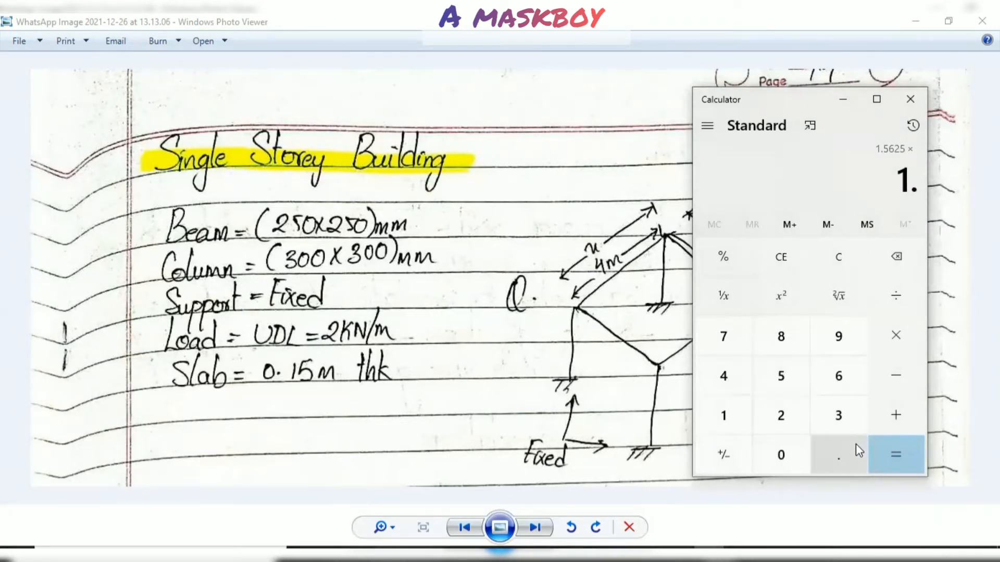
click(781, 388)
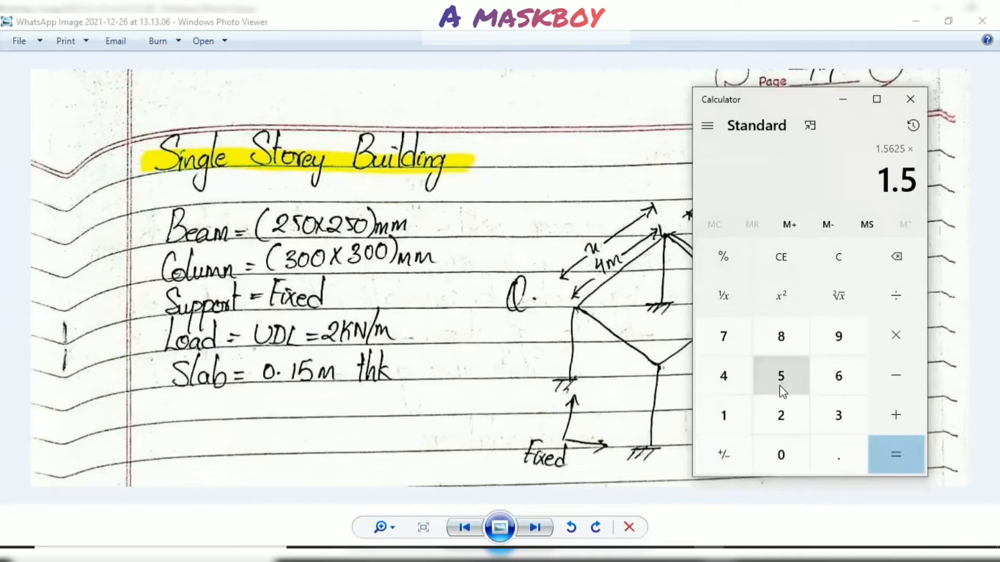
click(894, 457)
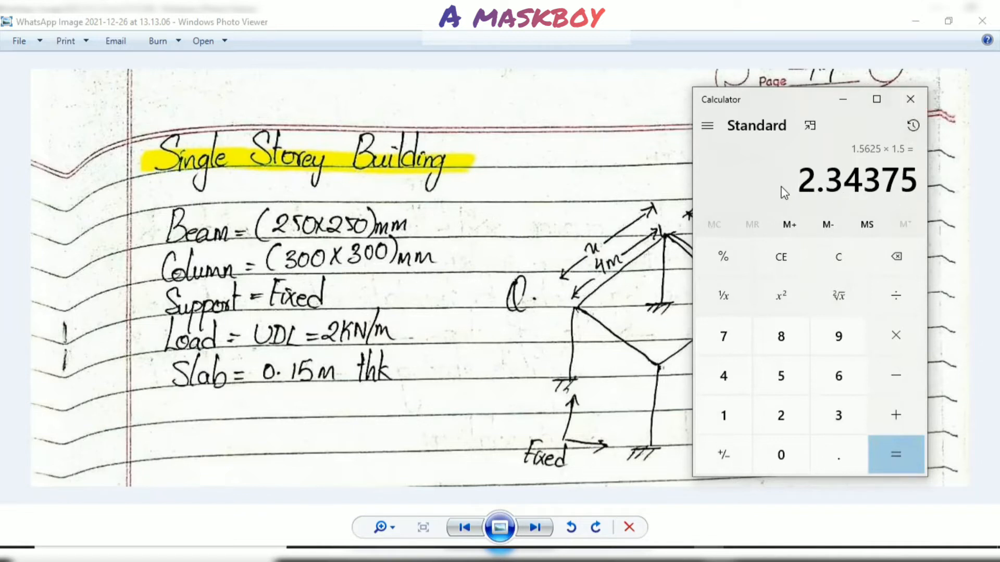
- Return to STAAD.Pro and add a uniform force of -2.5 kN/m in the GY direction to LOAD CASE 2
click(840, 100)
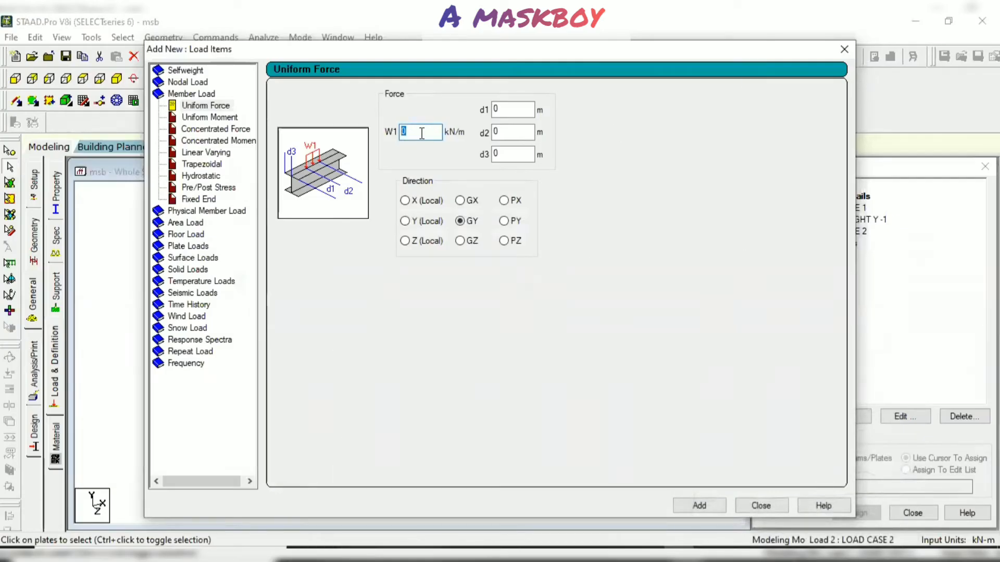
text(-2.5)
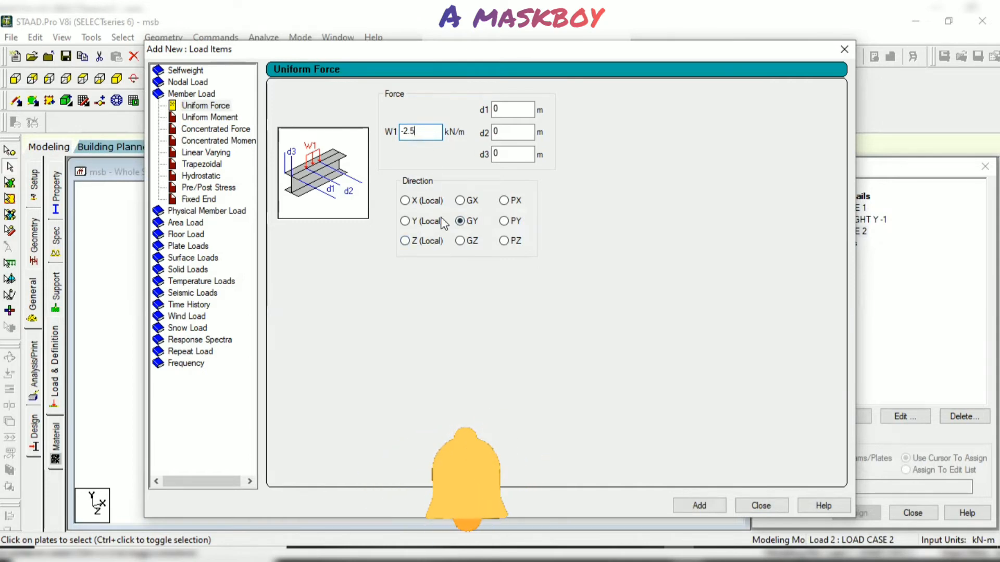
click(706, 499)
click(750, 503)
- Assign the -2.5 kN/m uniform load to all beams parallel to X and Z
click(850, 243)
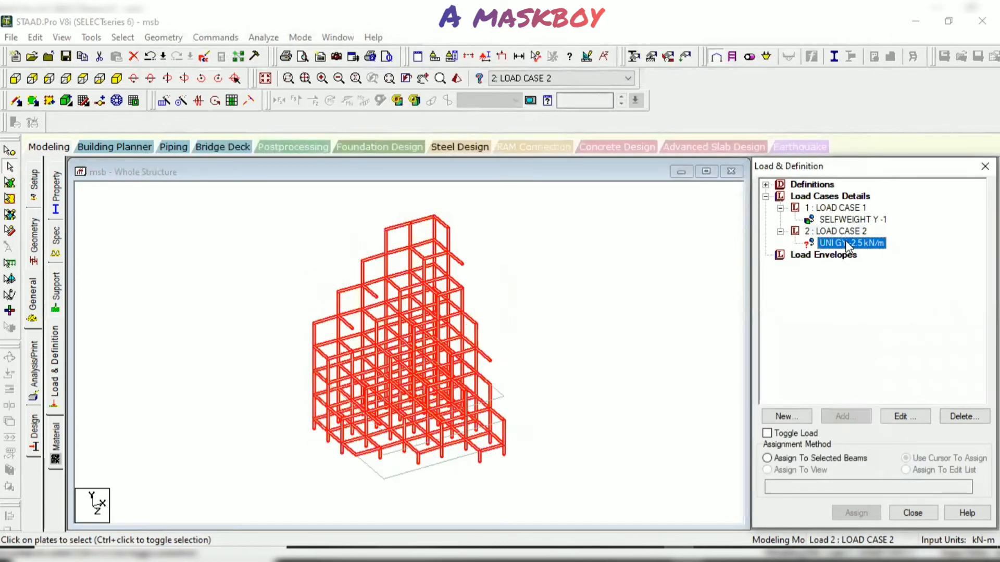
click(602, 272)
click(865, 244)
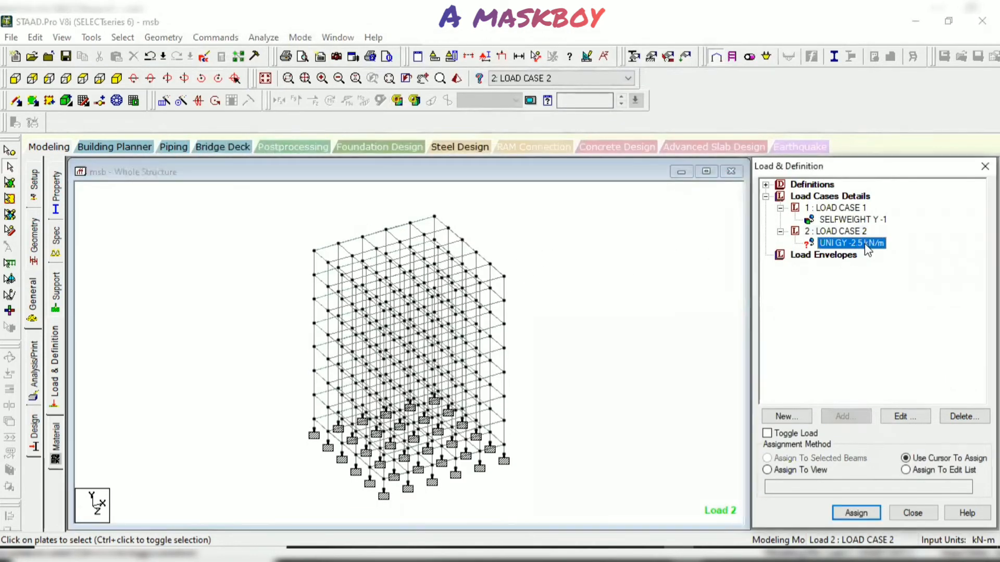
click(125, 37)
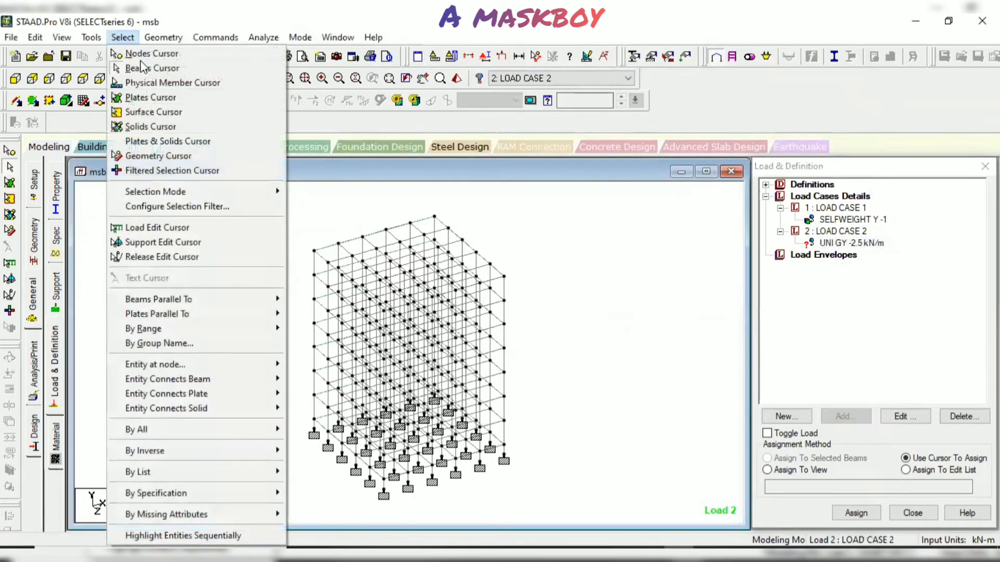
mouse_move(250, 300)
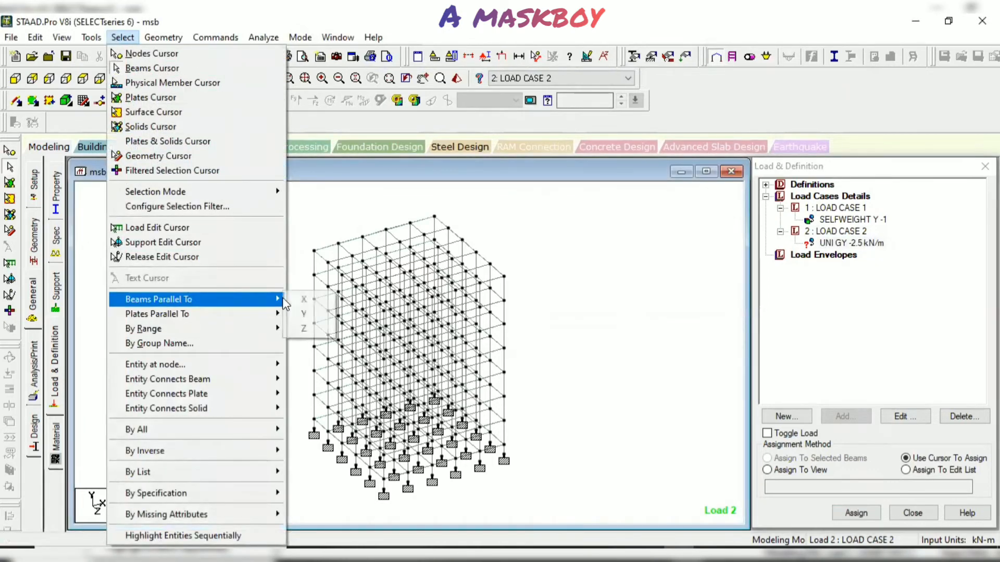
click(309, 299)
click(91, 37)
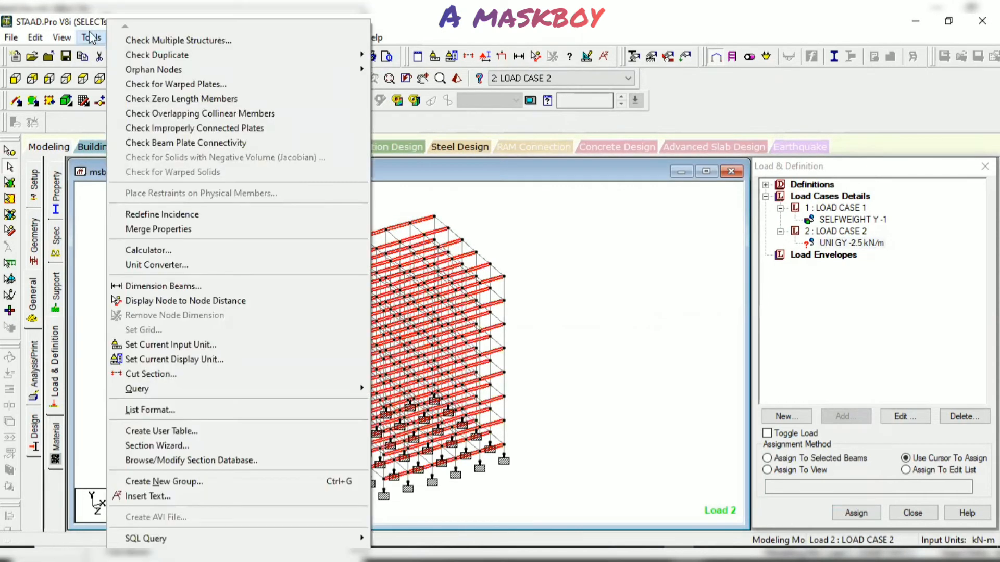
click(124, 37)
mouse_move(244, 301)
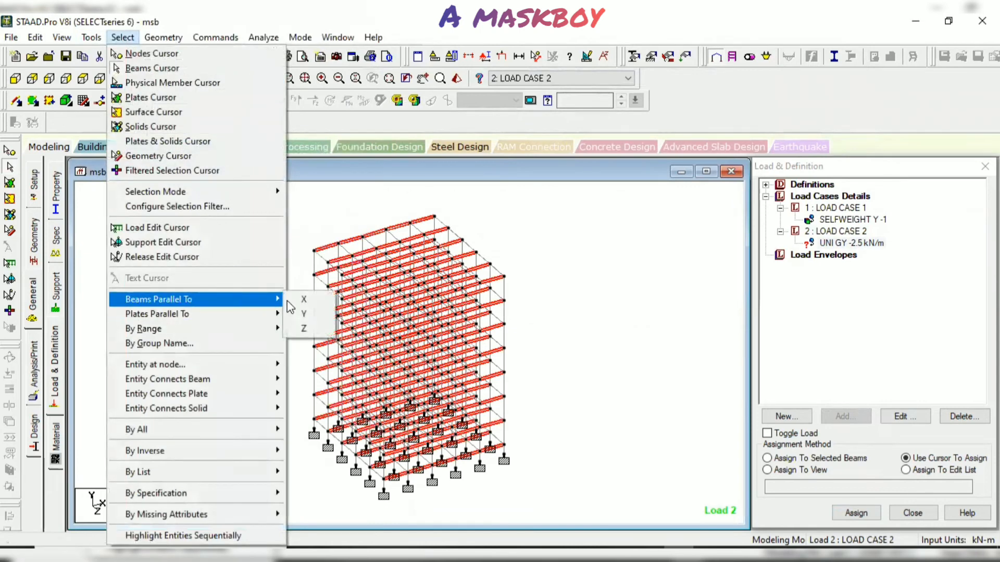
click(306, 329)
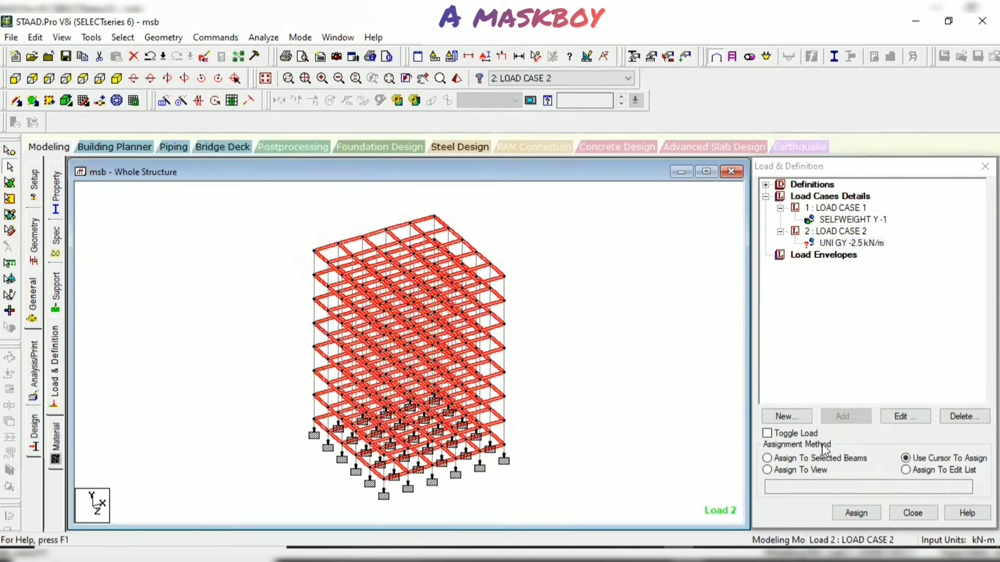
click(839, 458)
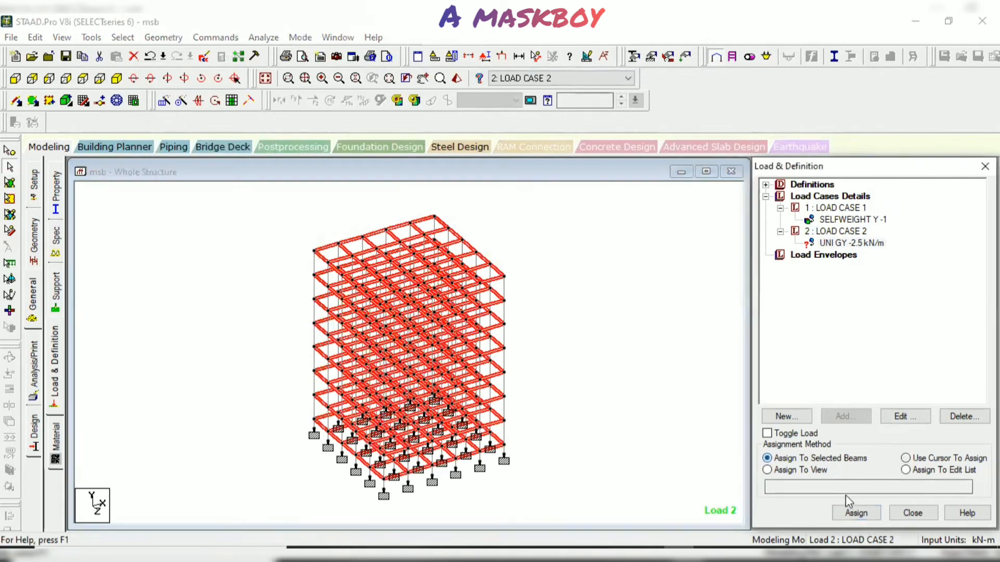
click(847, 514)
click(893, 381)
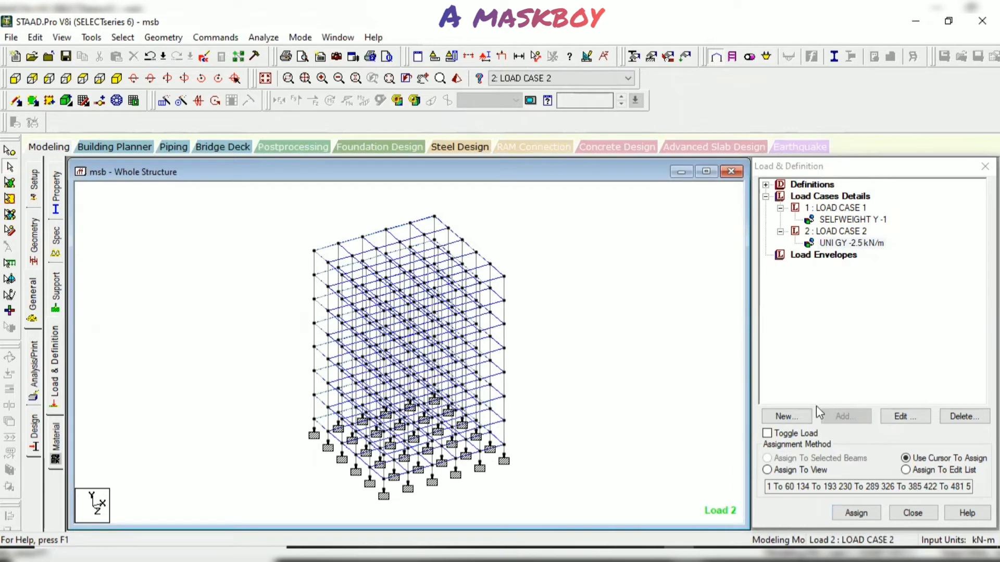
- Start a new Pressure on Full Plate load in LOAD CASE 2, acting in the GY direction
click(852, 234)
click(853, 419)
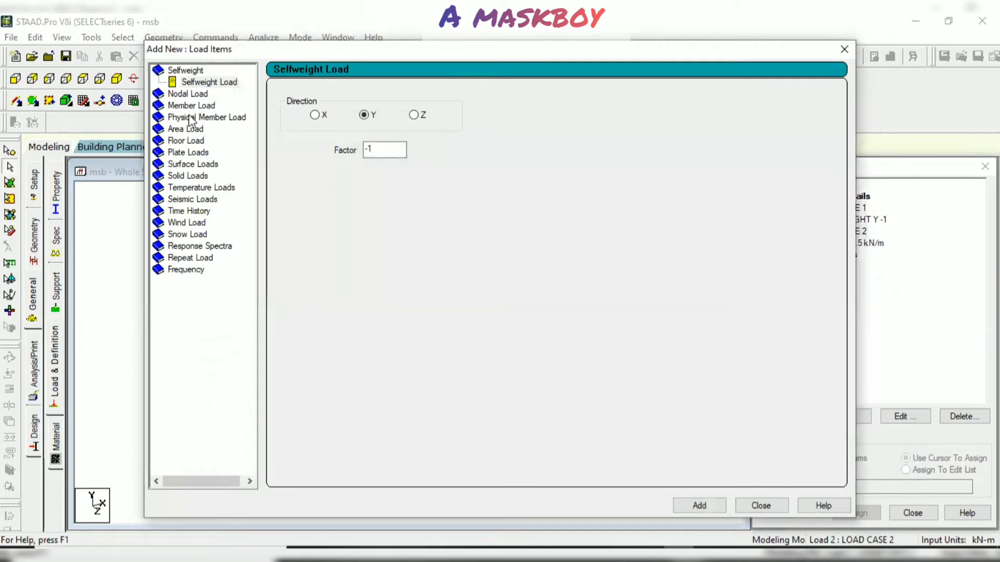
double_click(196, 151)
click(201, 153)
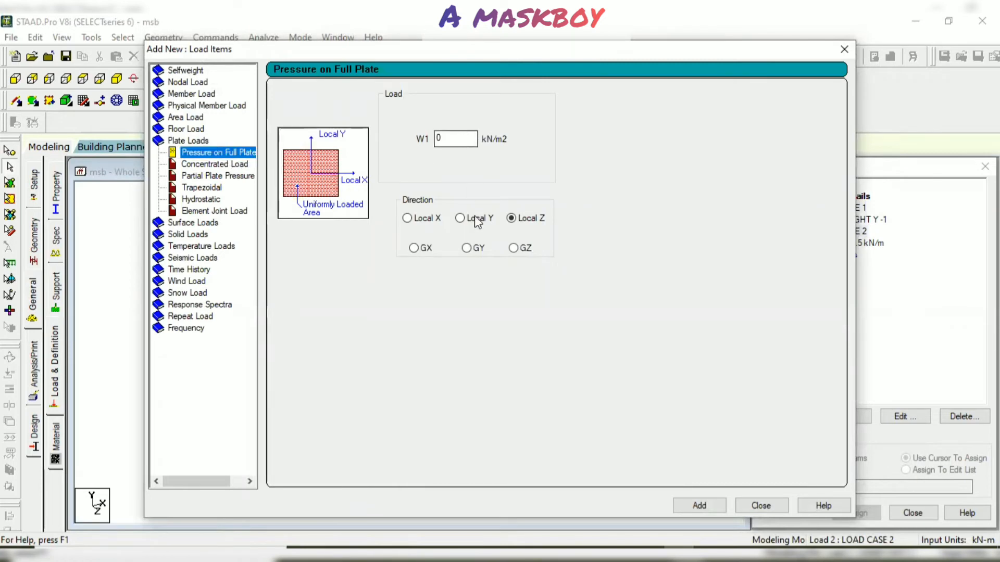
click(467, 248)
double_click(442, 139)
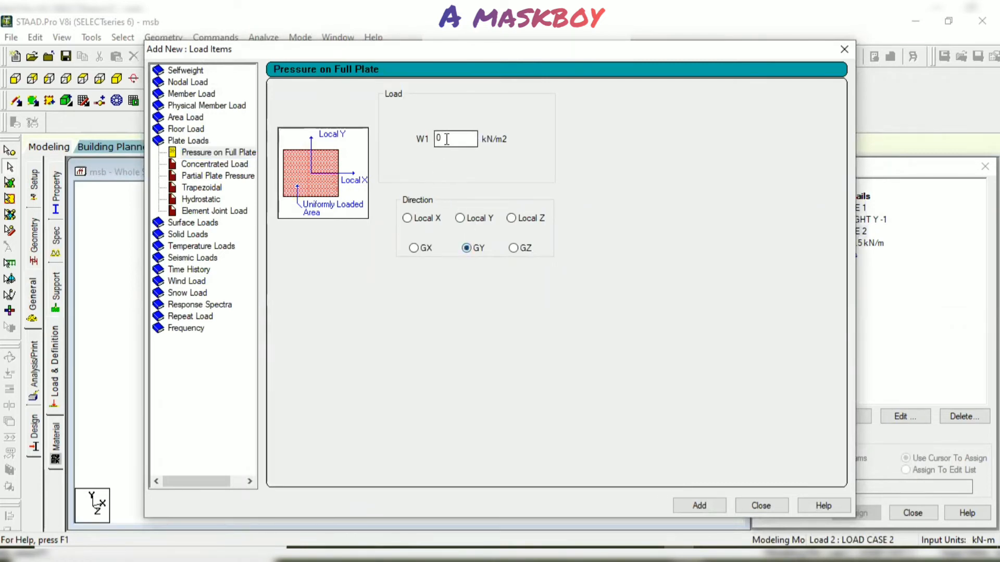
- Switch to Calculator, multiply 0.15 by 25 and by 1.5 to work out the factored slab load, and close it
click(709, 557)
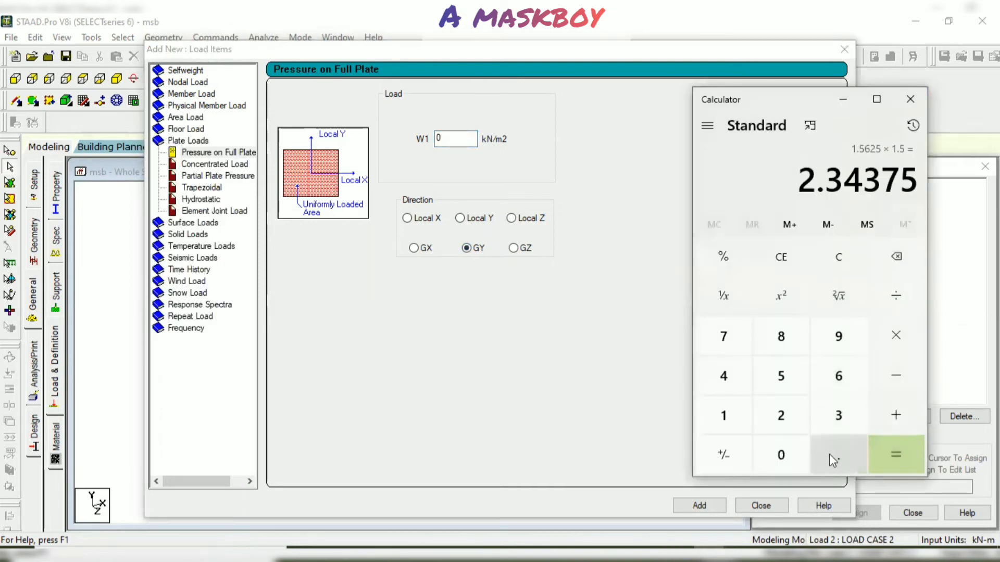
click(832, 458)
click(724, 416)
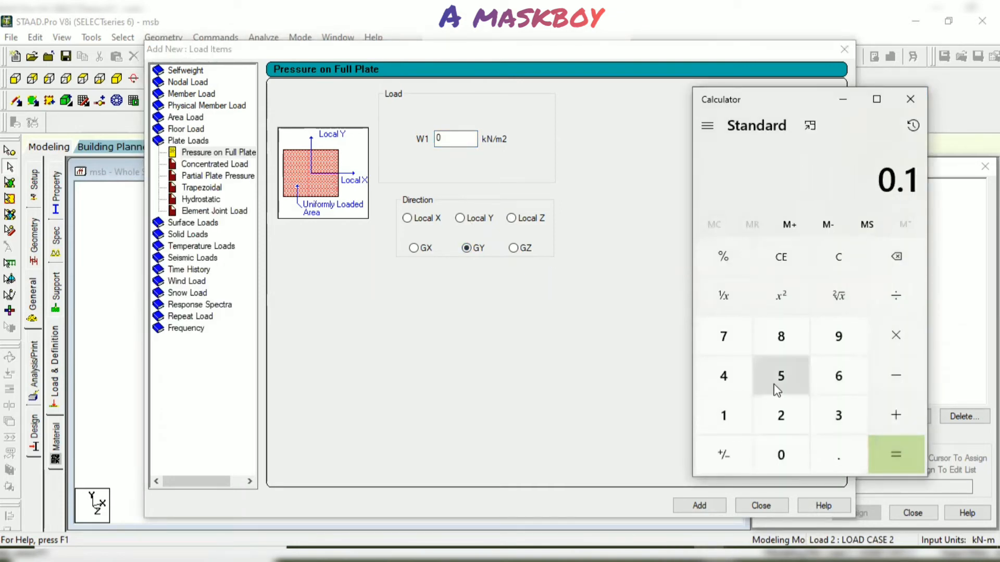
click(777, 386)
click(897, 335)
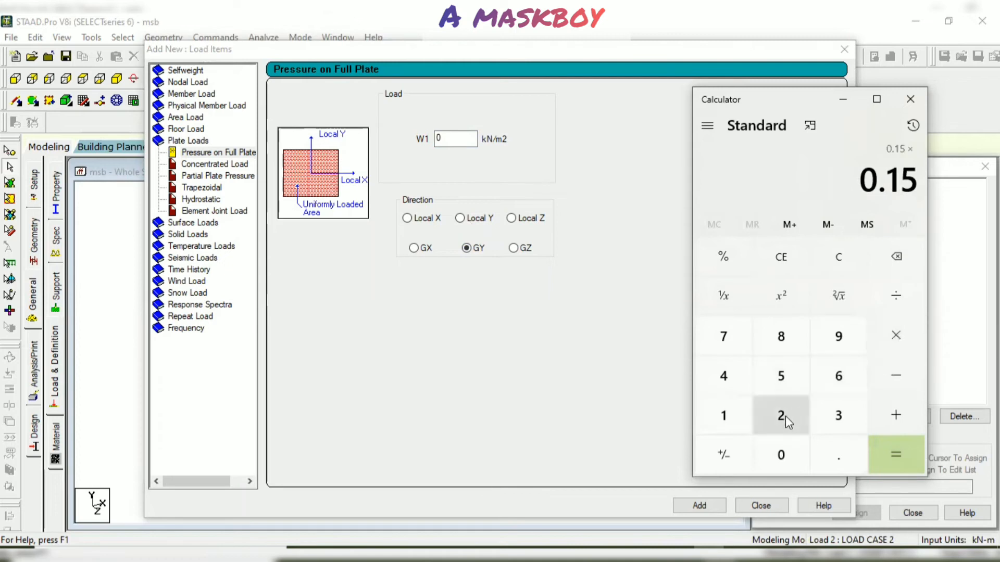
click(784, 416)
click(792, 383)
click(896, 336)
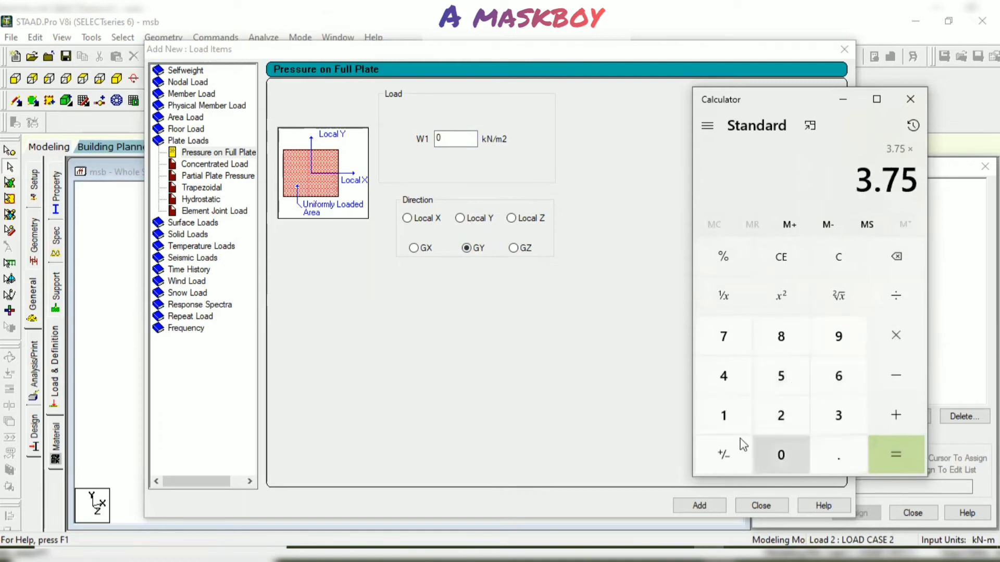
click(723, 415)
click(834, 456)
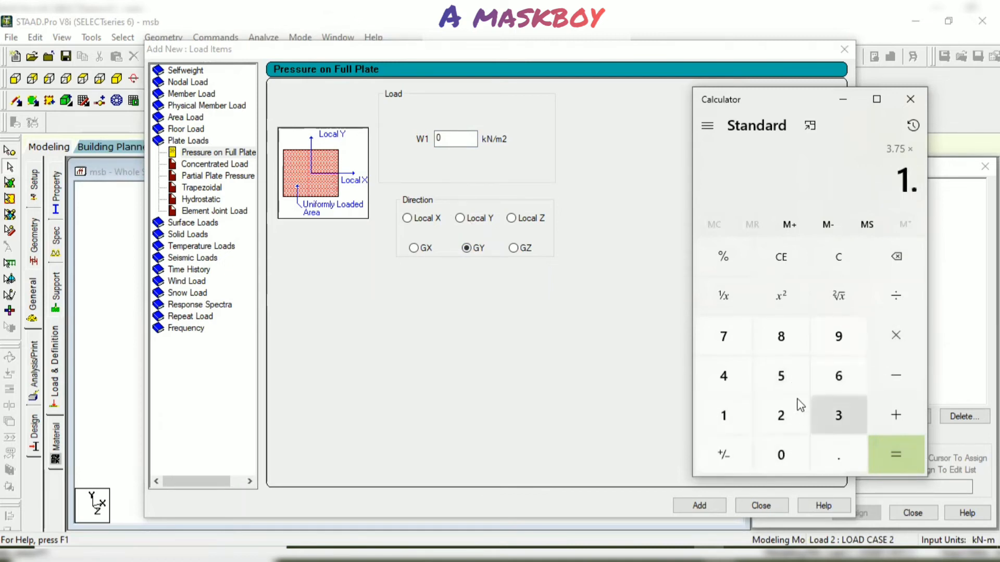
click(781, 376)
click(895, 459)
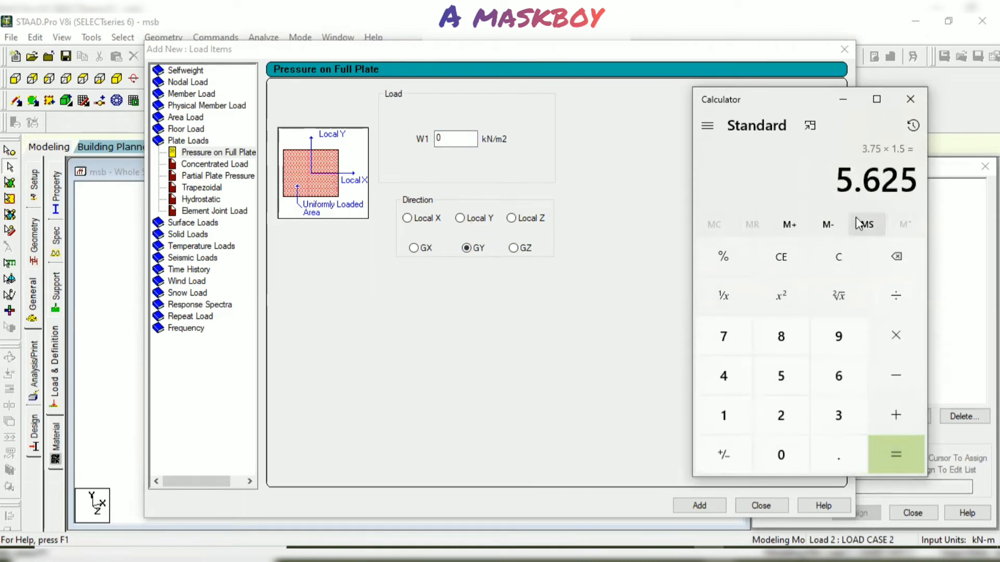
click(910, 101)
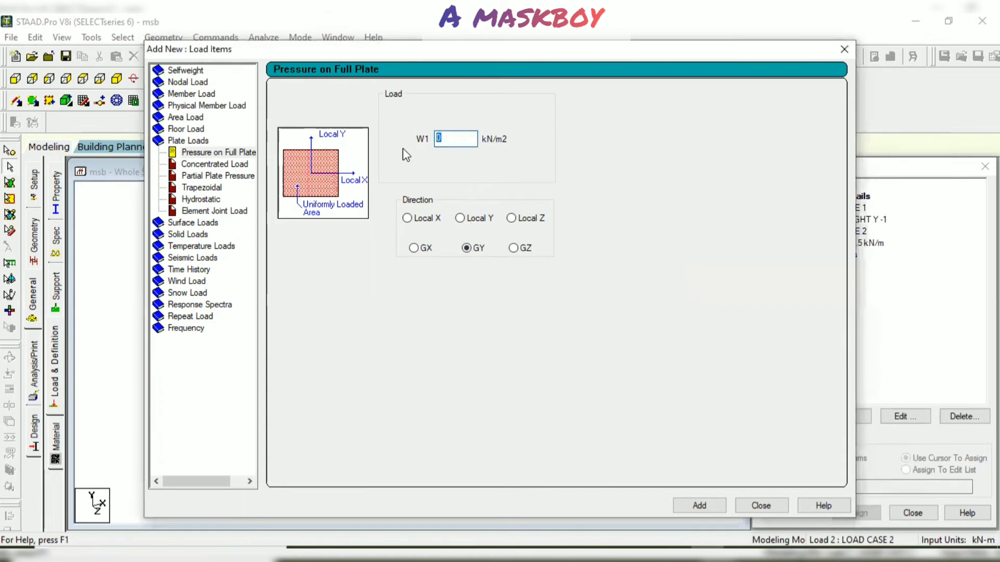
- Set the plate pressure to -5.6 kN/m2 and add it to LOAD CASE 2
text(-5.6)
key(Return)
click(844, 49)
- Assign the -5.6 kN/m2 pressure load to the selected floor plates on all levels
click(854, 255)
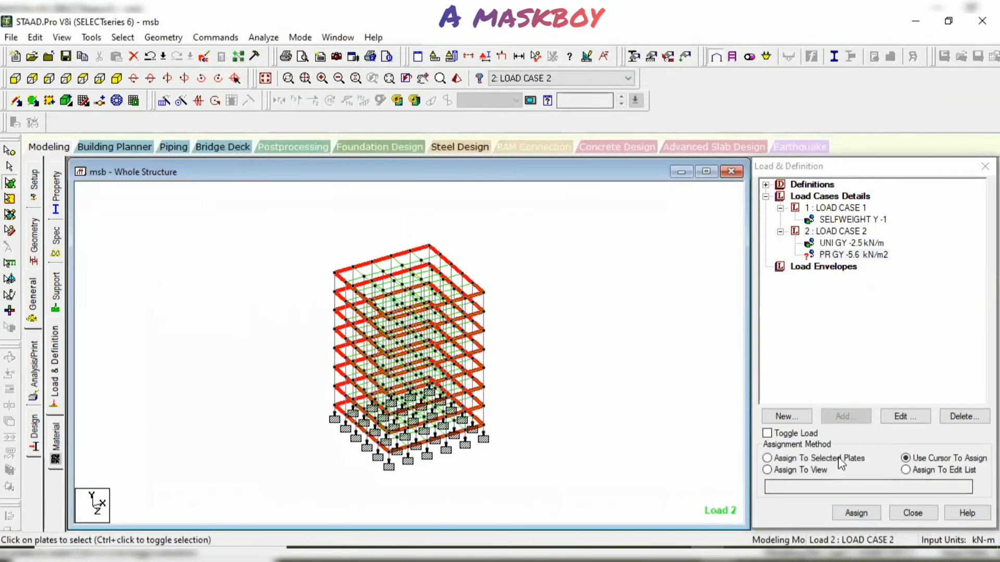
click(856, 513)
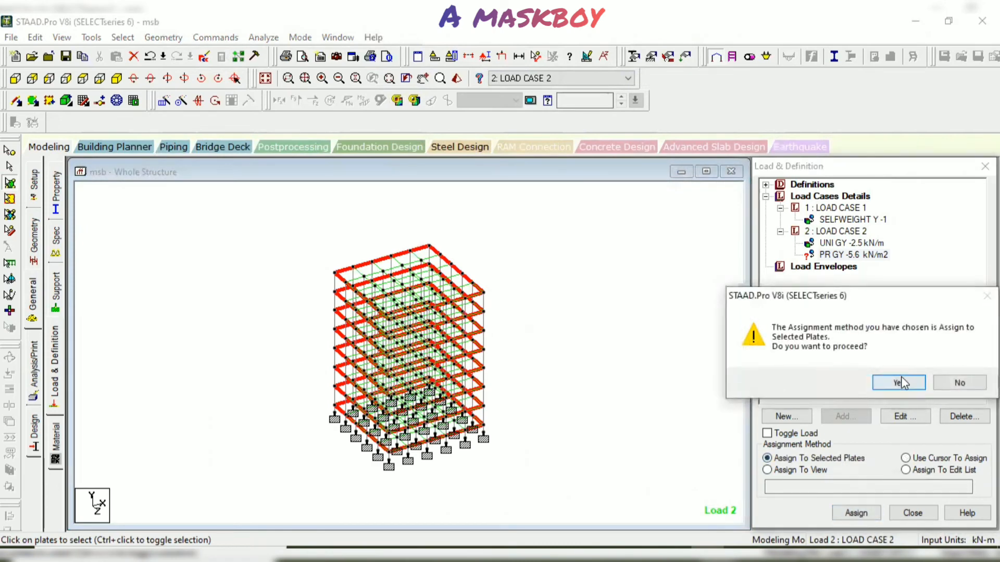
click(899, 382)
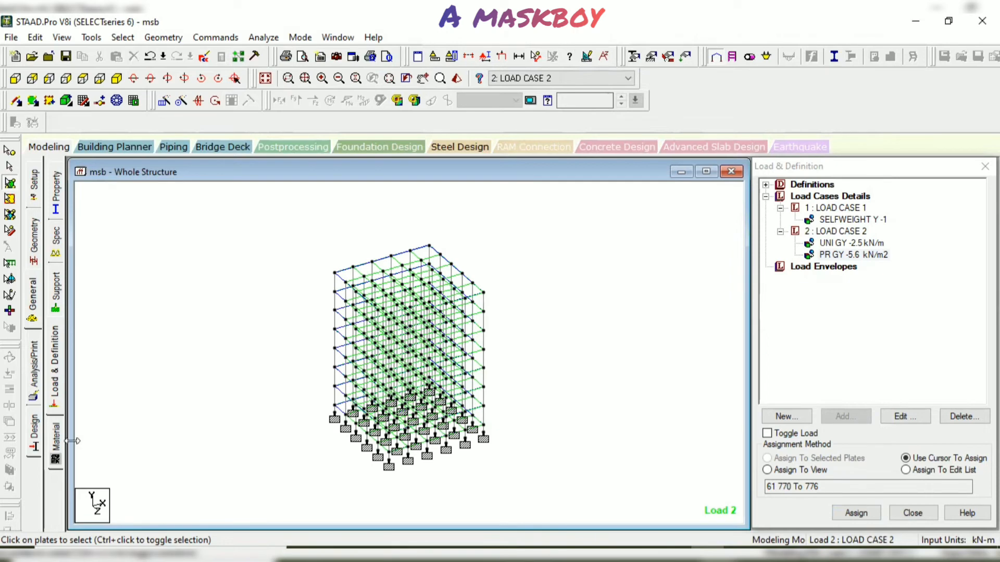
- Add a Perform Analysis command with the No Print option to the analysis commands
click(33, 369)
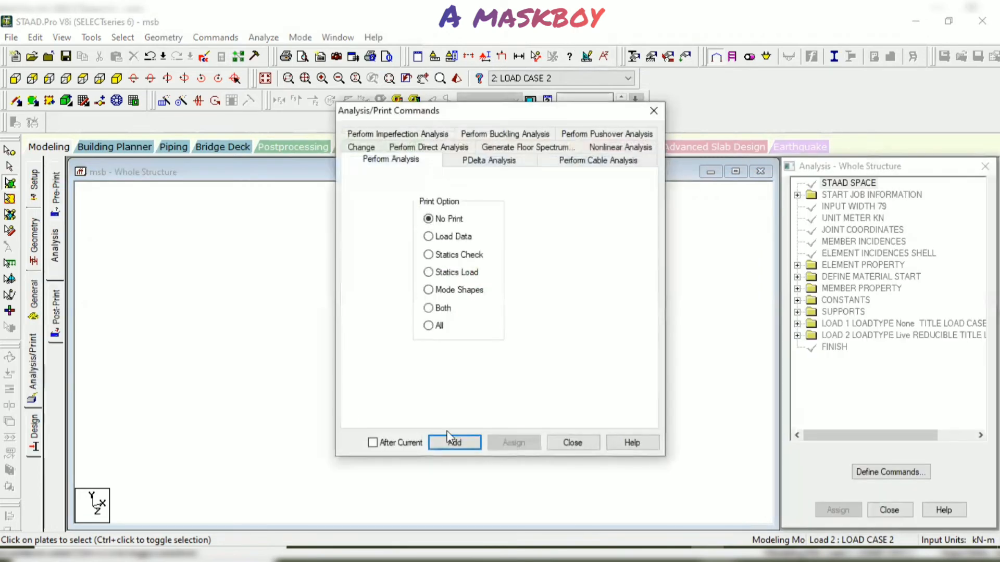
click(470, 446)
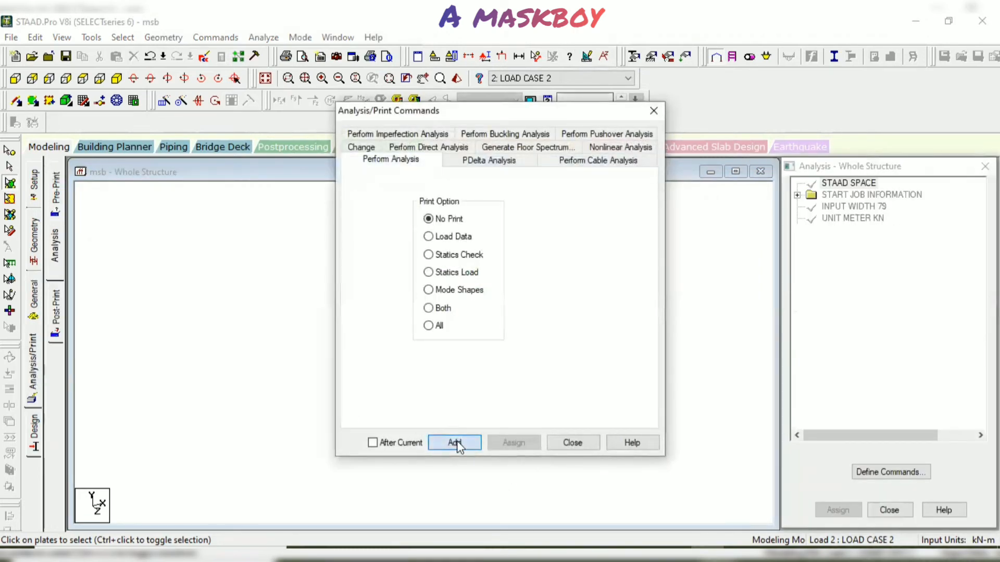
click(575, 442)
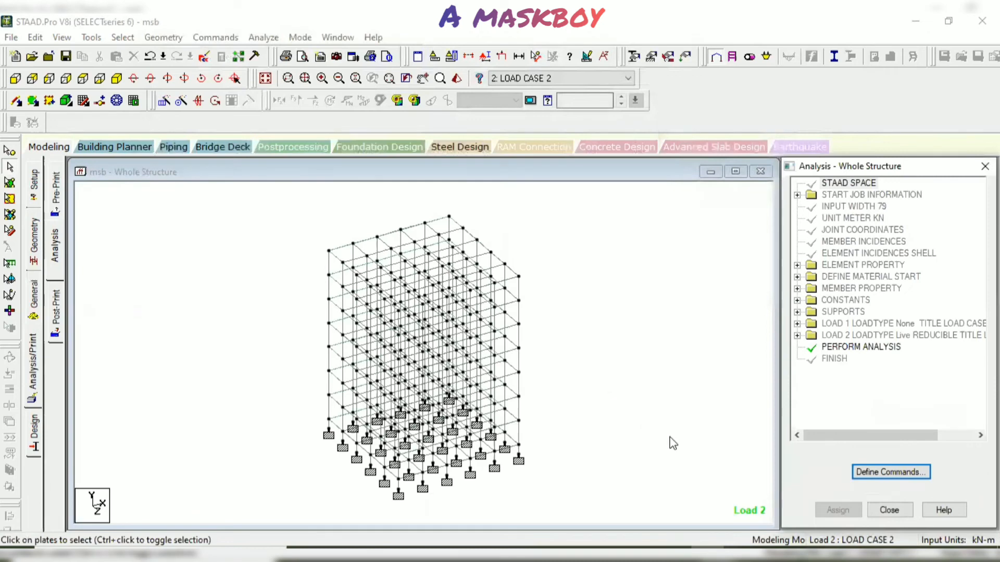
- Save the modified structure and run the analysis
click(264, 38)
click(273, 52)
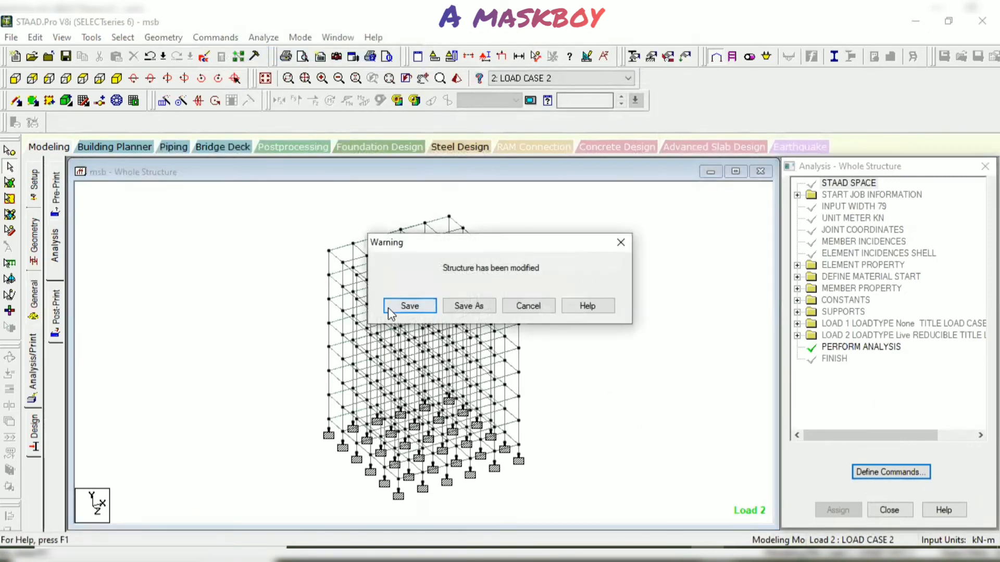
click(389, 308)
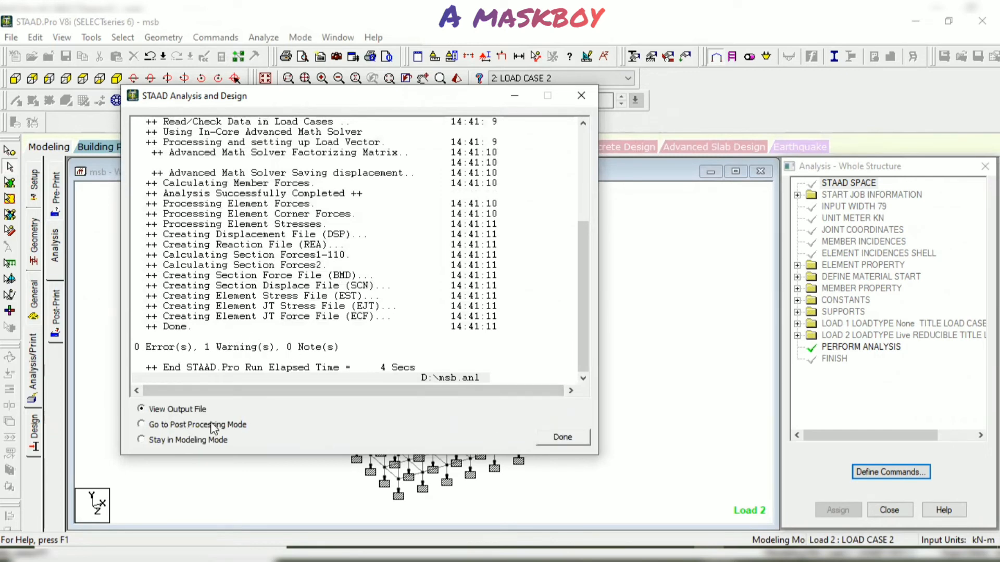
- Open the analysis output file, examine the self-weight warning and the end of the report, and close it
click(561, 433)
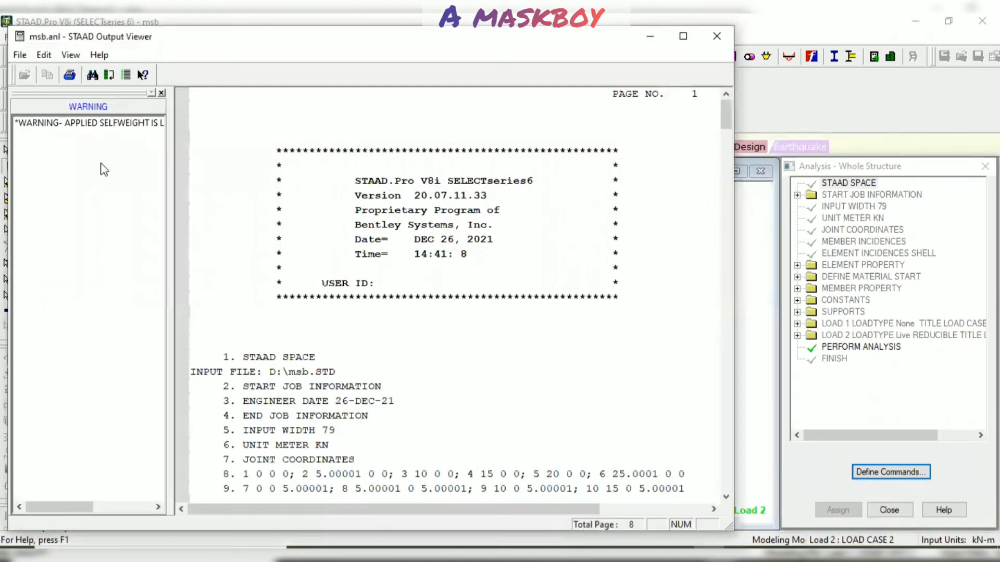
click(147, 127)
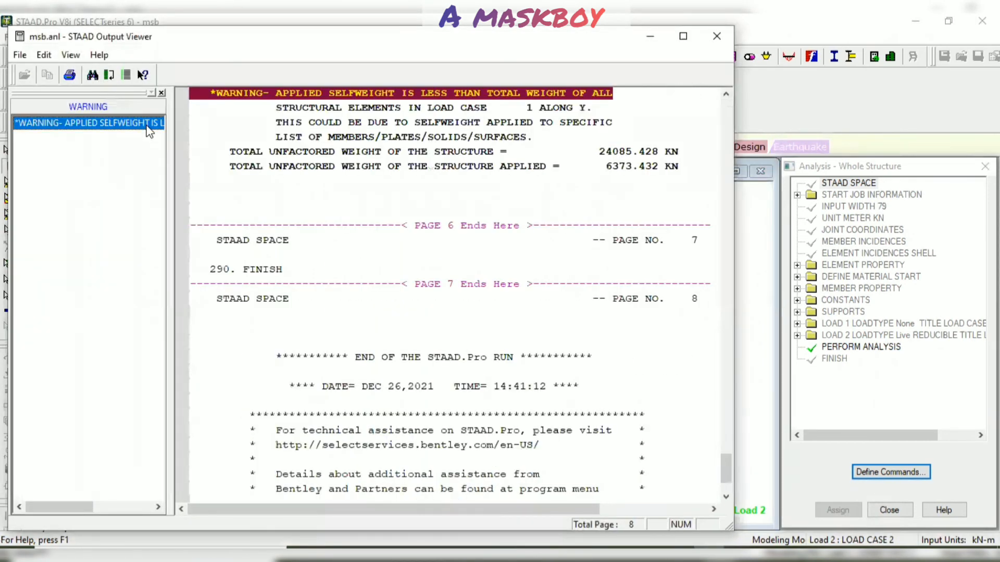
scroll(414, 227, down, 2)
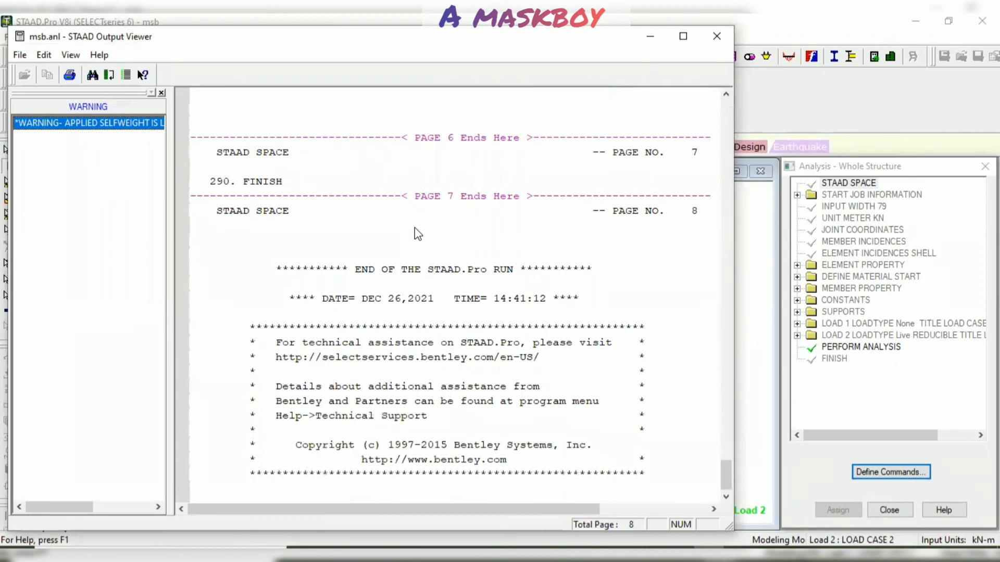
scroll(414, 227, up, 4)
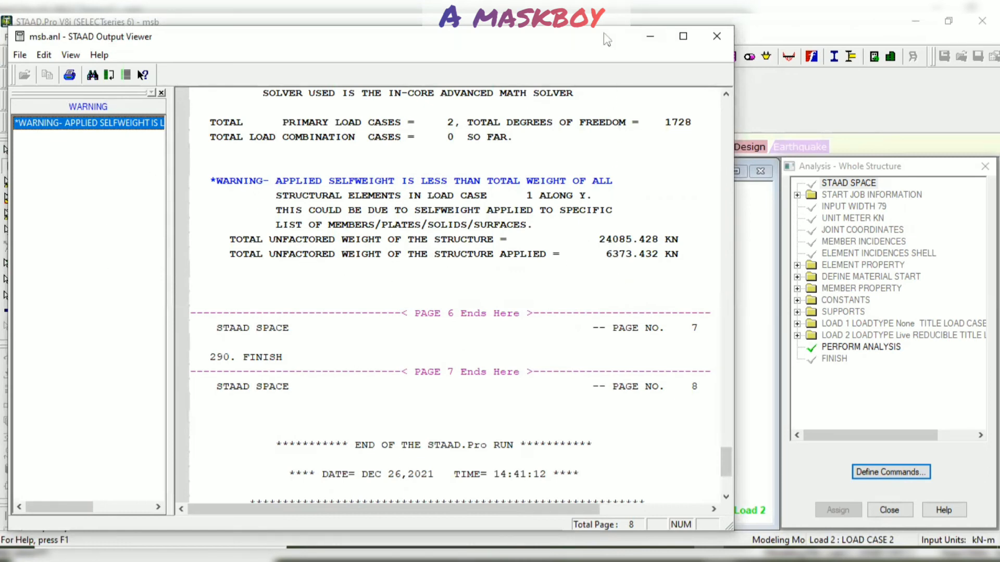
click(718, 41)
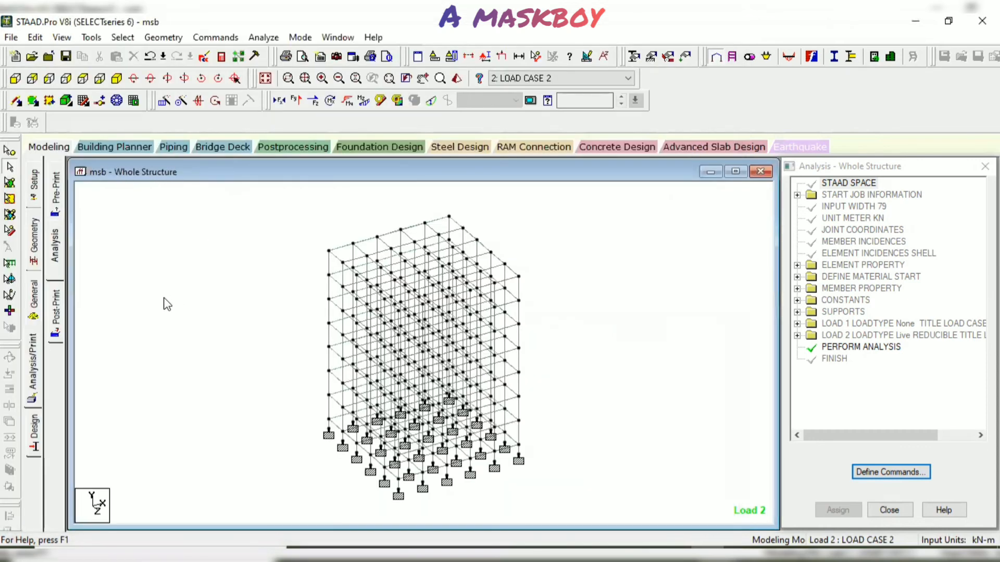
- Load the postprocessing results for LOAD CASE 1 and LOAD CASE 2 and animate the structure's deflection
click(301, 148)
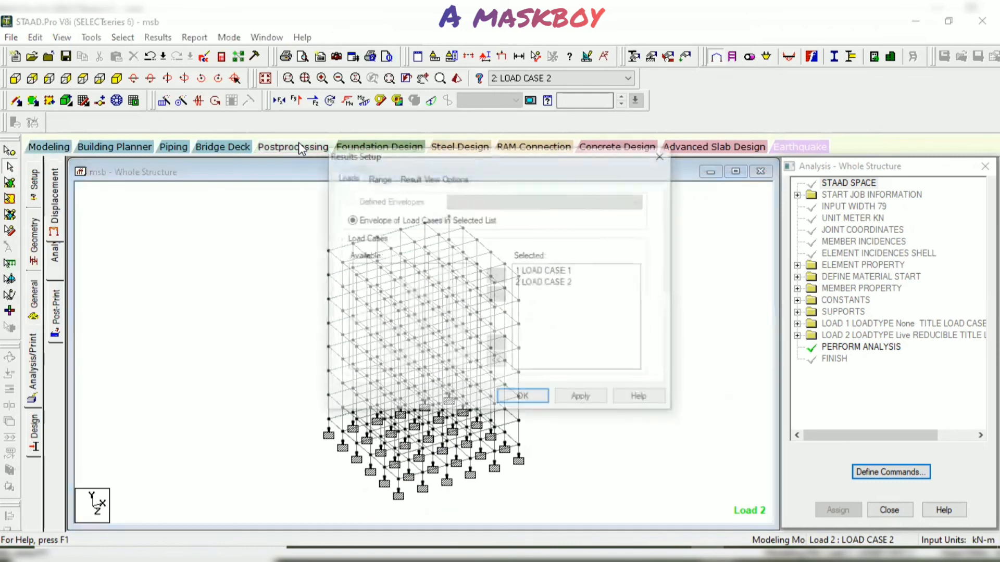
click(520, 398)
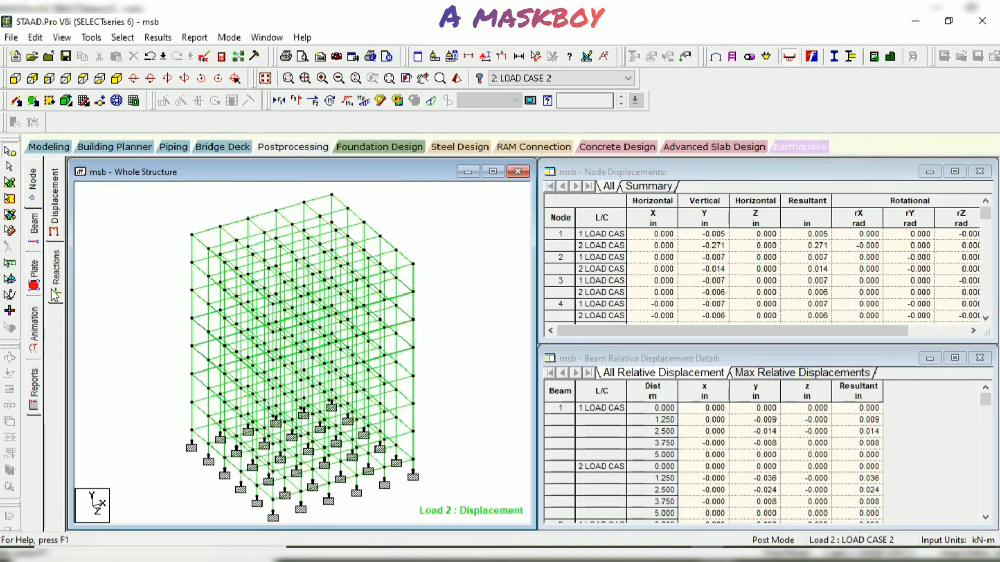
click(34, 327)
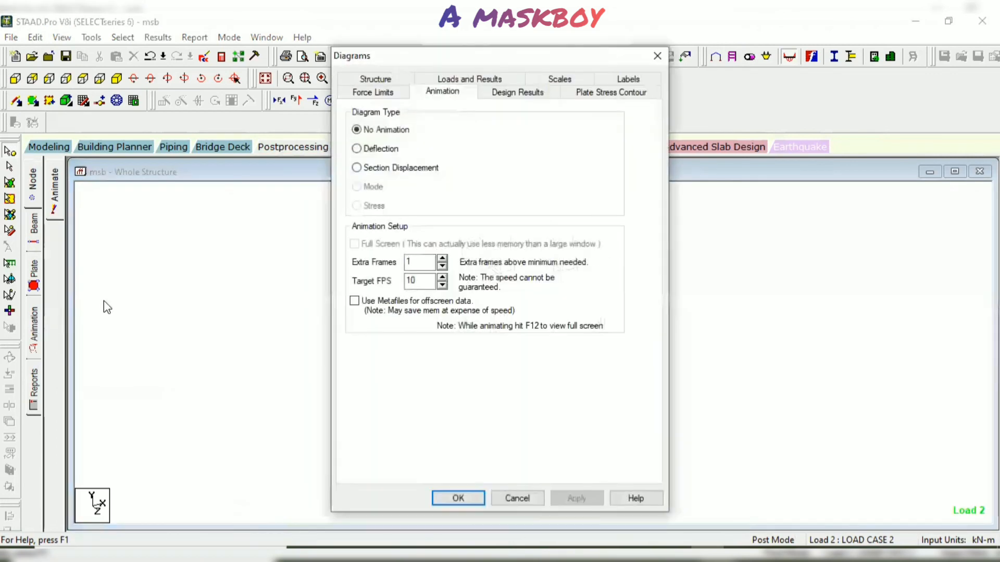
click(356, 149)
click(575, 499)
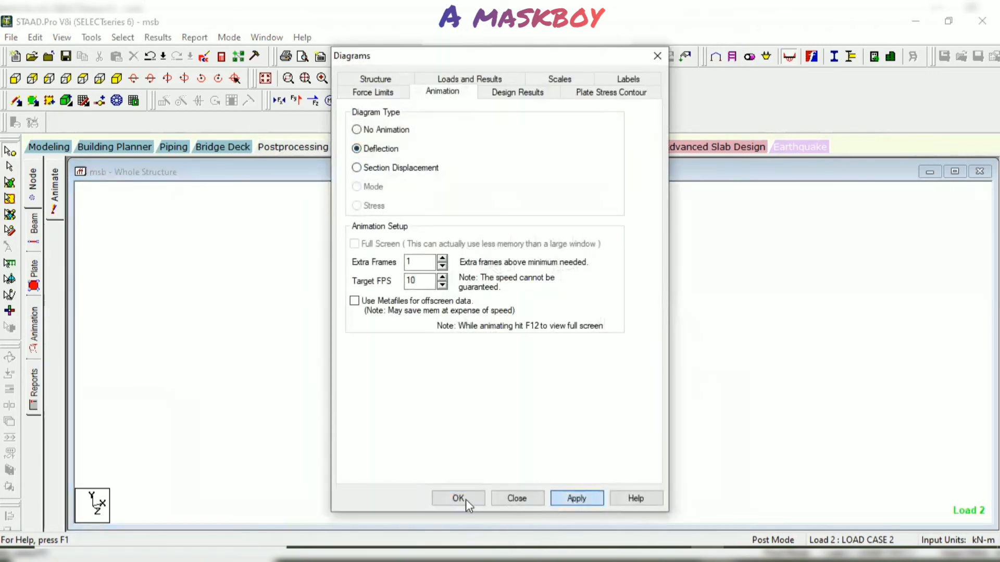
click(459, 498)
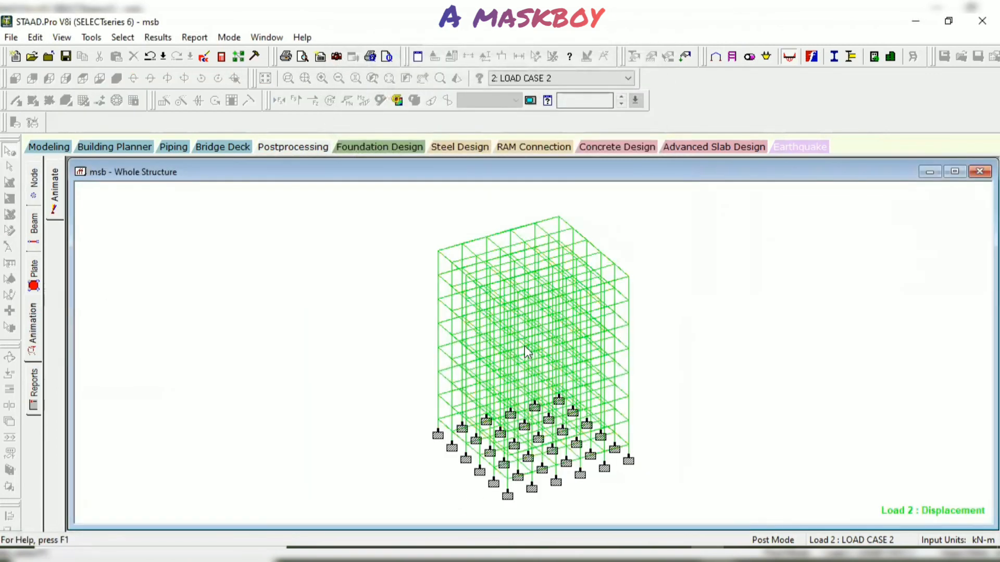